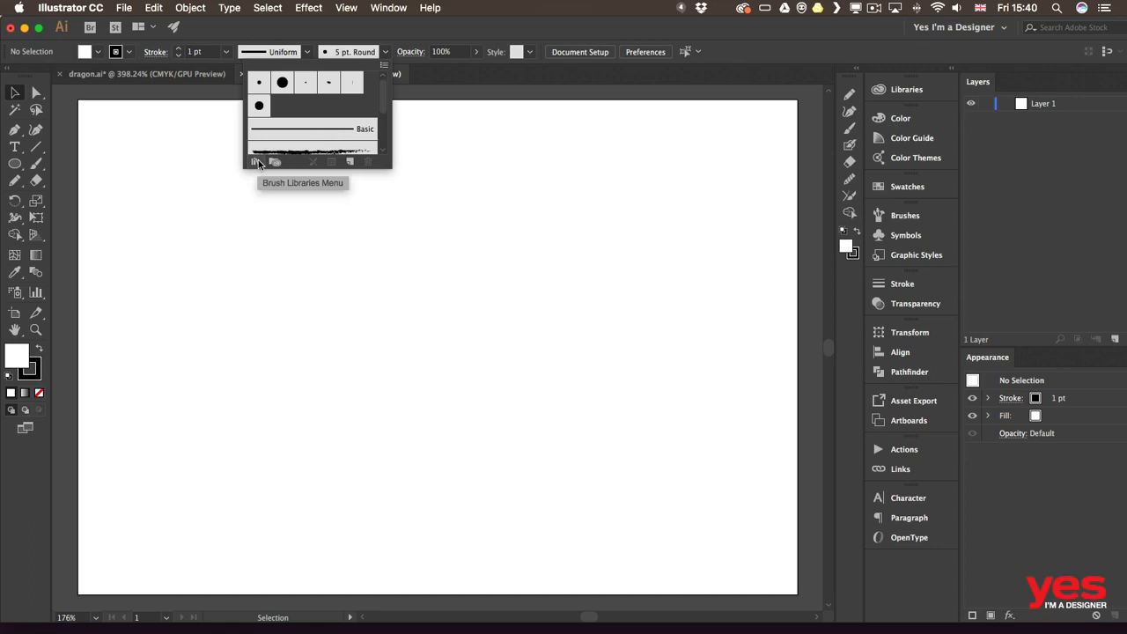
- Open the Decorative_Banners and Seals brush library, place it beside the drawing area and enlarge it to show more brushes
{"action": "left_click", "coordinate": [256, 163]}
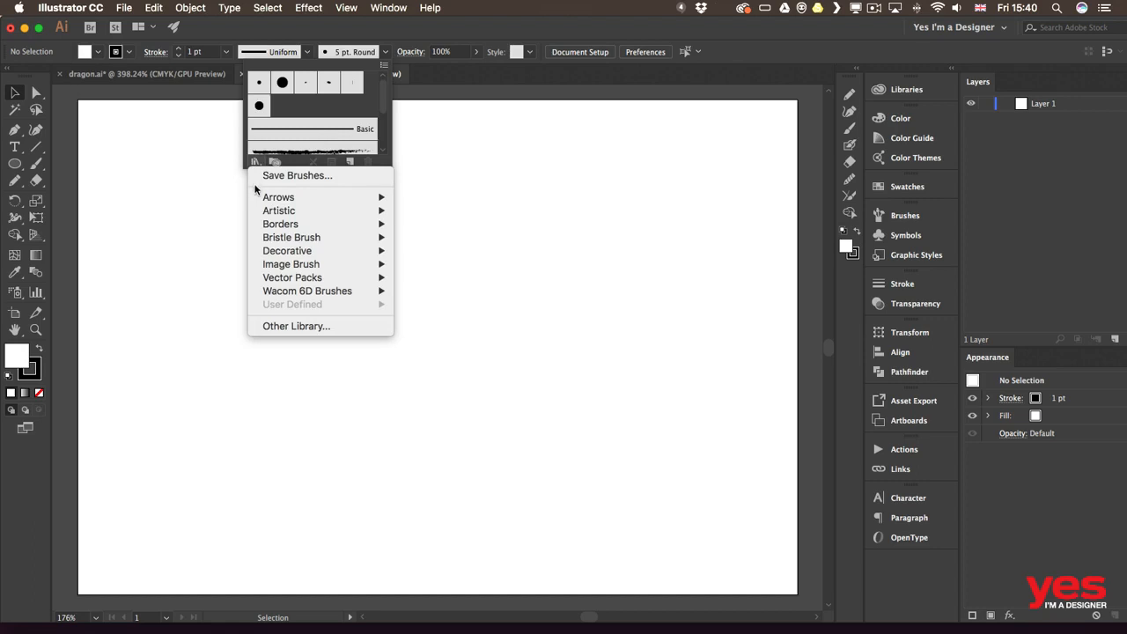
{"action": "mouse_move", "coordinate": [256, 197]}
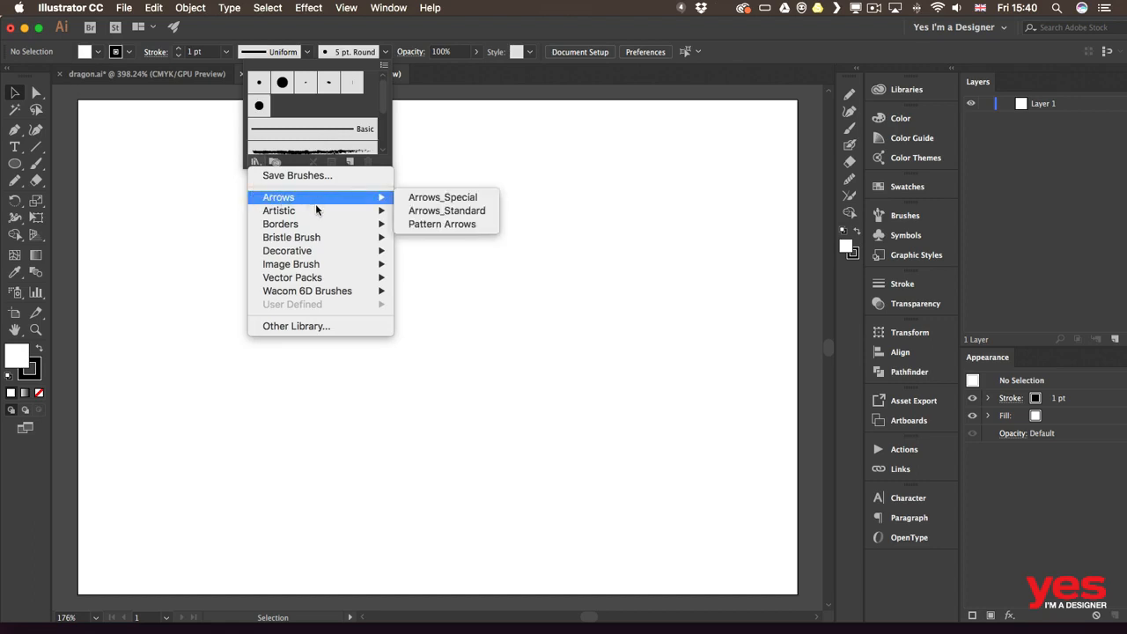
{"action": "mouse_move", "coordinate": [316, 210]}
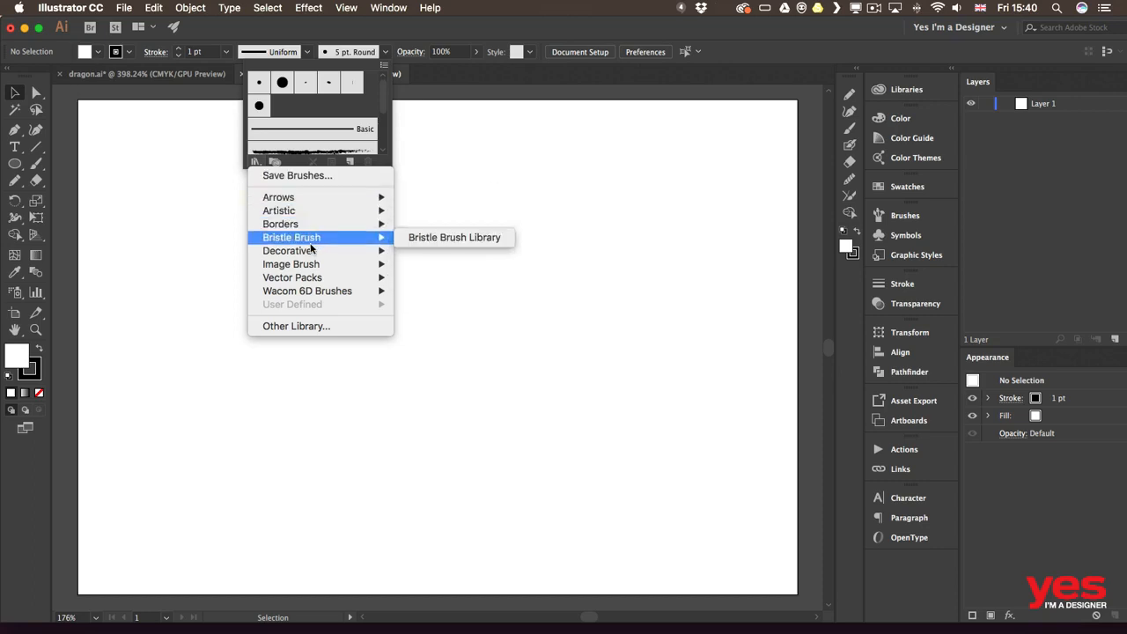
{"action": "mouse_move", "coordinate": [310, 252]}
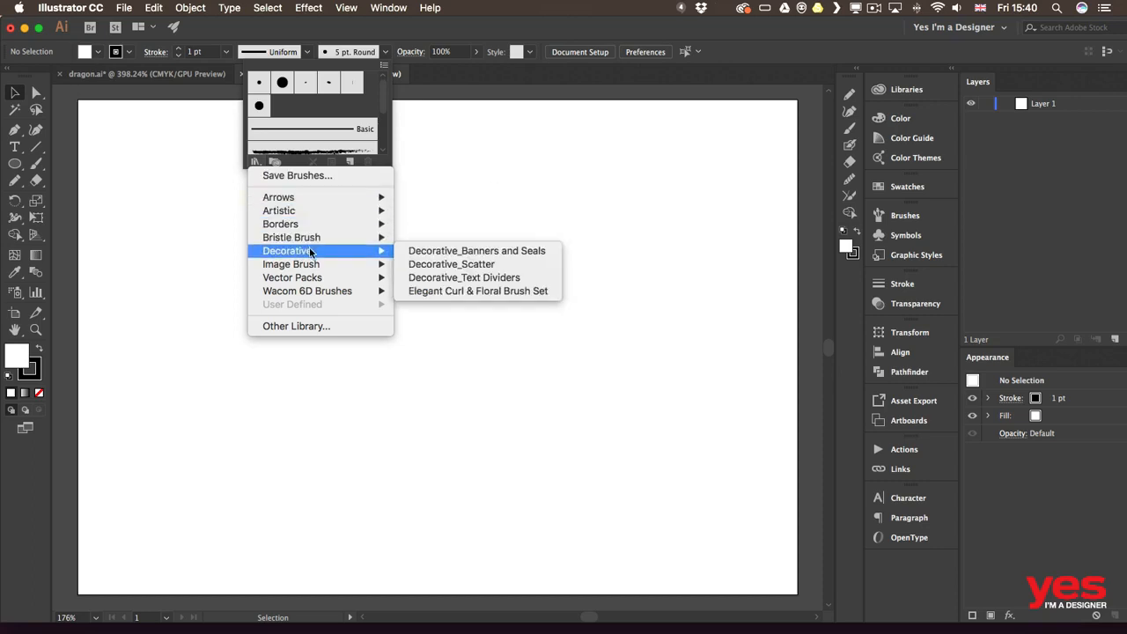
{"action": "left_click", "coordinate": [438, 252]}
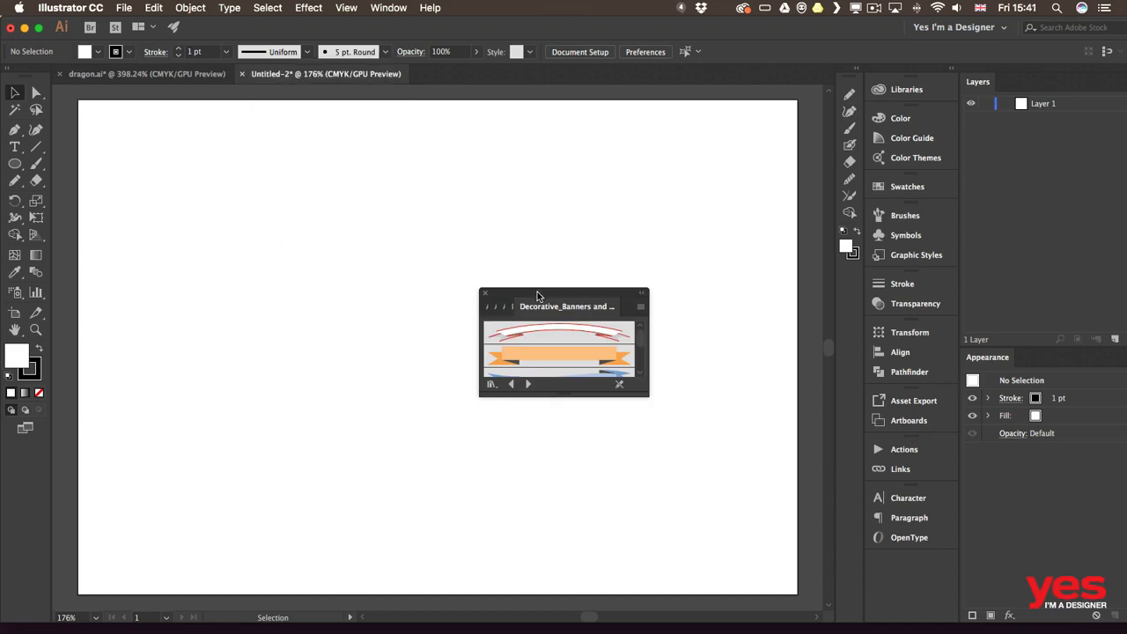
{"action": "left_click_drag", "start_coordinate": [534, 296], "coordinate": [164, 134]}
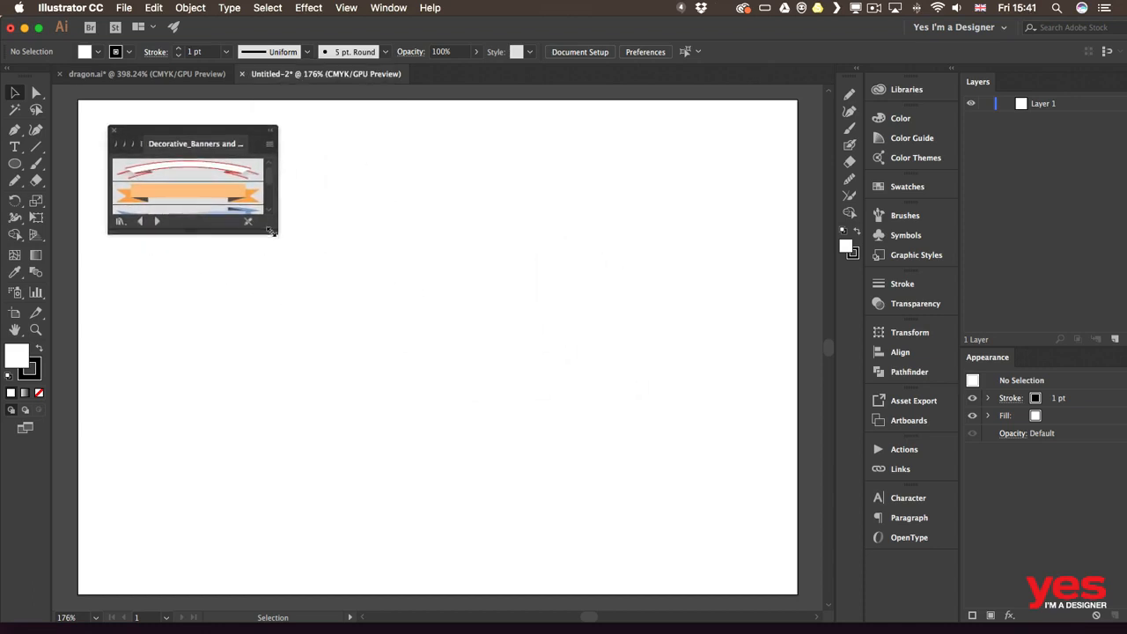
{"action": "mouse_move", "coordinate": [271, 231]}
{"action": "left_mouse_down"}
{"action": "mouse_move", "coordinate": [277, 510]}
{"action": "mouse_move", "coordinate": [261, 533]}
{"action": "left_mouse_up"}
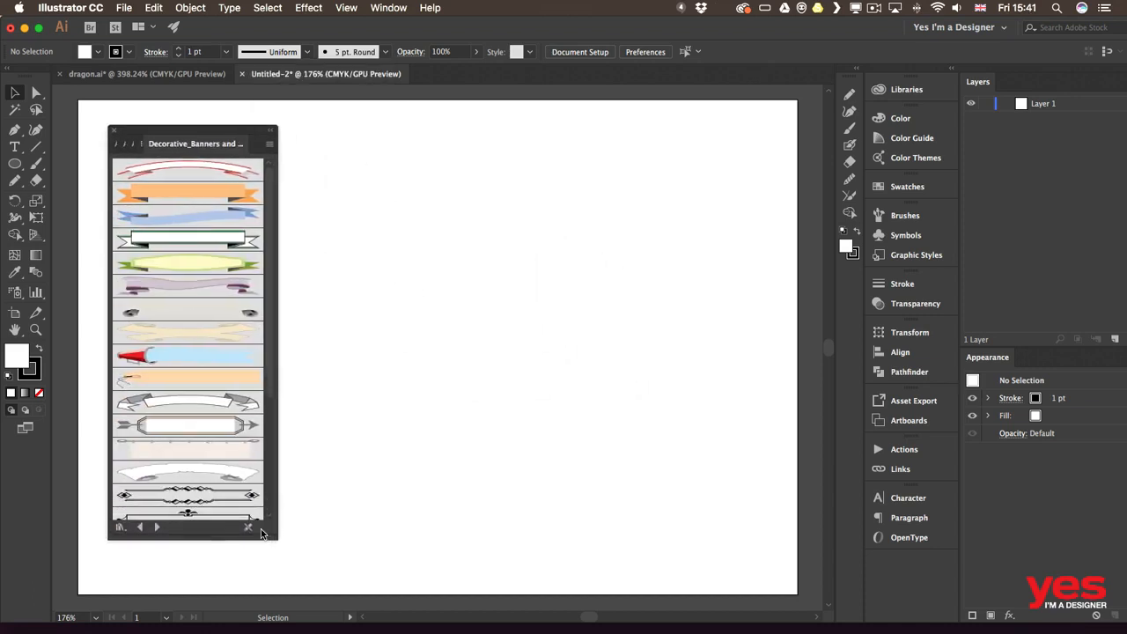
- Paint three ribbons down the artboard with the orange Banner 2 brush: one wavy, one sagging and one with a loop
{"action": "left_click", "coordinate": [165, 196]}
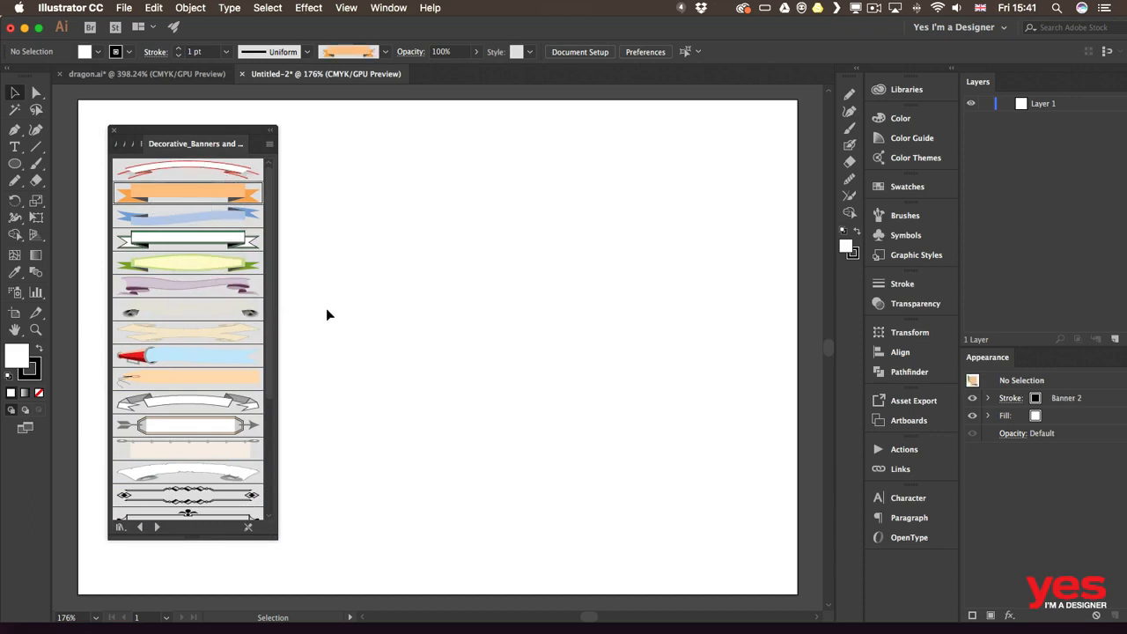
{"action": "left_click", "coordinate": [36, 164]}
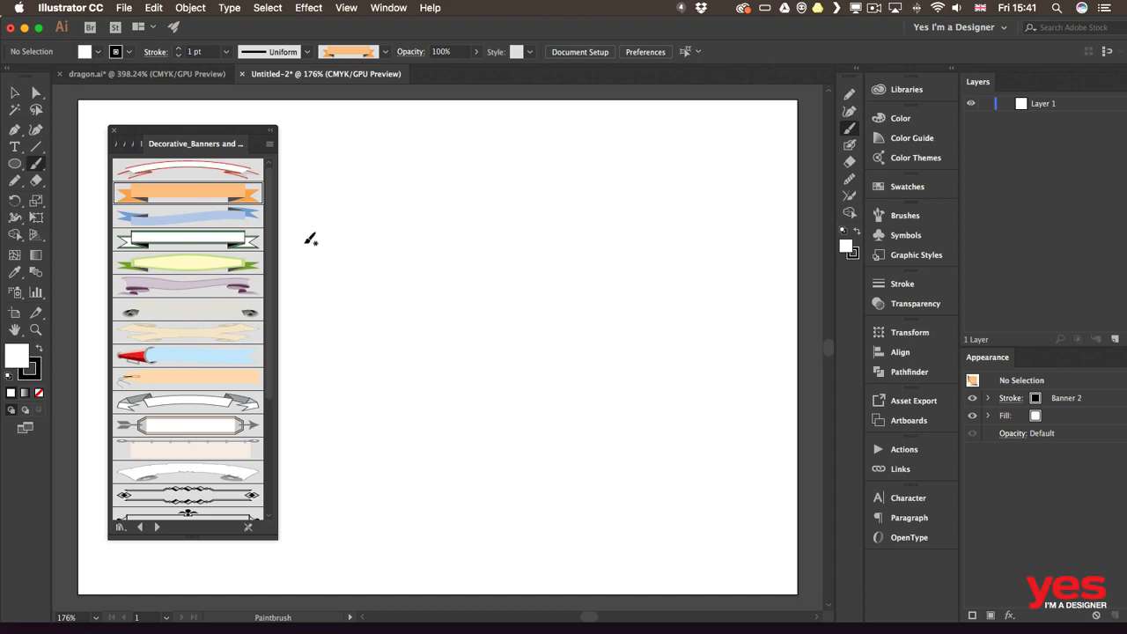
{"action": "mouse_move", "coordinate": [352, 264]}
{"action": "left_mouse_down"}
{"action": "mouse_move", "coordinate": [379, 240]}
{"action": "mouse_move", "coordinate": [474, 235]}
{"action": "mouse_move", "coordinate": [579, 251]}
{"action": "mouse_move", "coordinate": [651, 221]}
{"action": "left_mouse_up"}
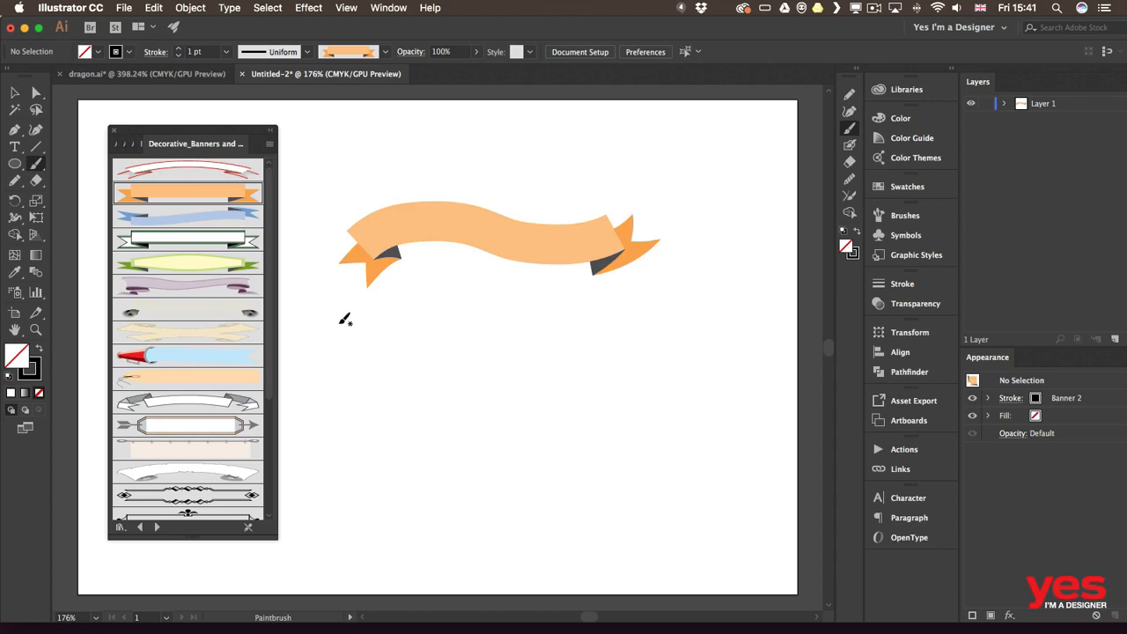
{"action": "mouse_move", "coordinate": [343, 324]}
{"action": "left_mouse_down"}
{"action": "mouse_move", "coordinate": [376, 354]}
{"action": "mouse_move", "coordinate": [509, 391]}
{"action": "mouse_move", "coordinate": [654, 337]}
{"action": "left_mouse_up"}
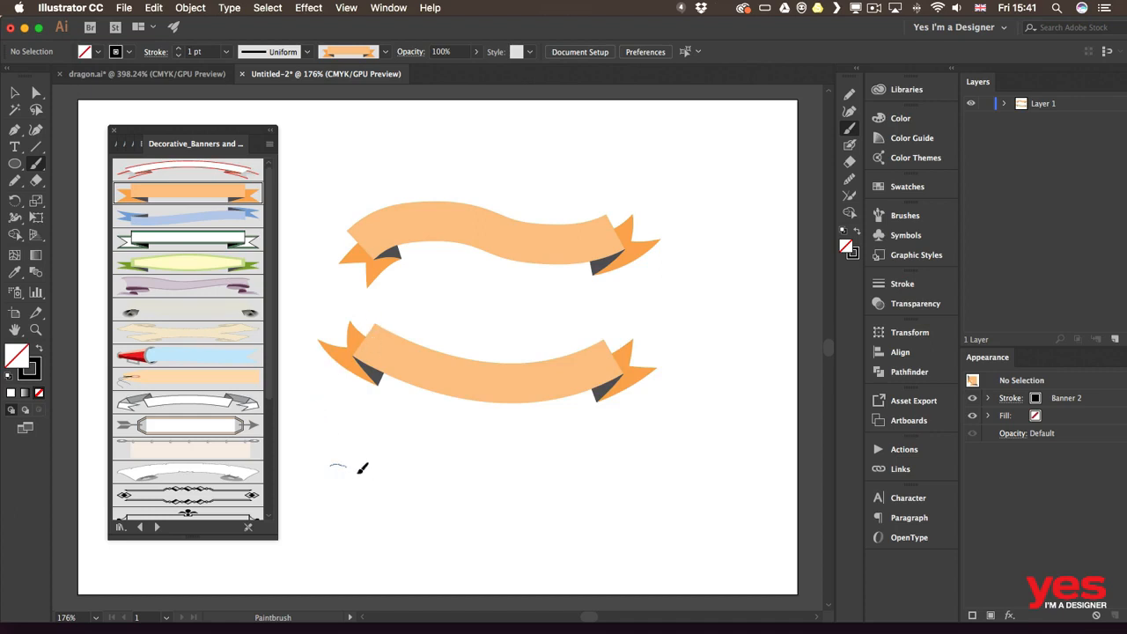
{"action": "mouse_move", "coordinate": [362, 468]}
{"action": "left_mouse_down"}
{"action": "mouse_move", "coordinate": [563, 470]}
{"action": "mouse_move", "coordinate": [441, 504]}
{"action": "mouse_move", "coordinate": [671, 490]}
{"action": "left_mouse_up"}
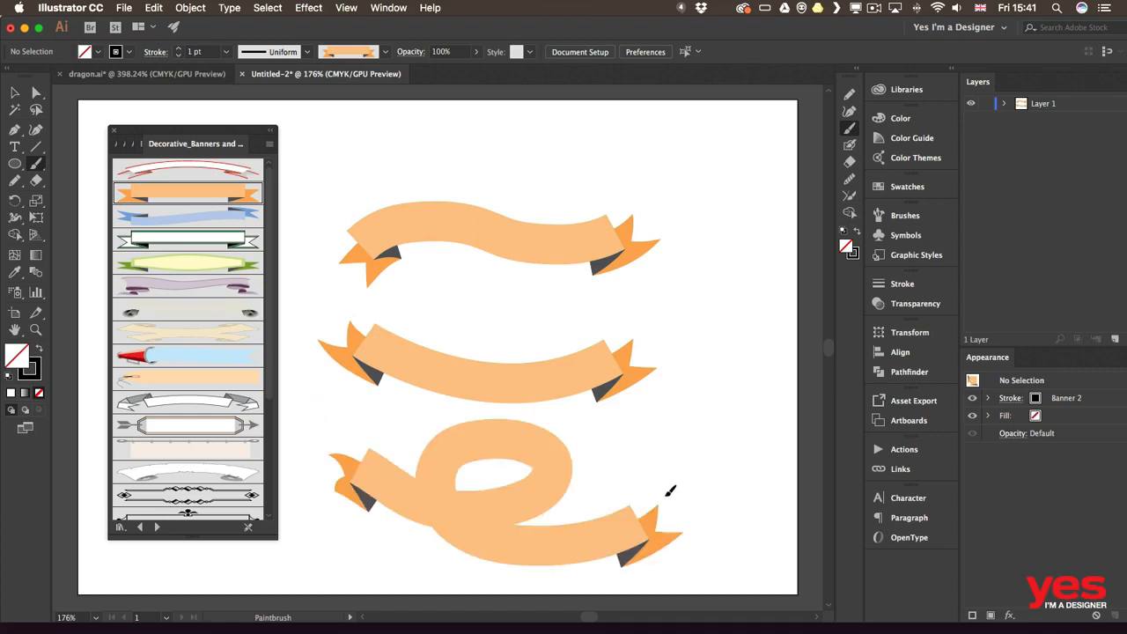
- Select the wavy top ribbon and try the Banner 3 and Banner 1 brushes on it, ending with Banner 6
{"action": "left_click", "coordinate": [15, 92]}
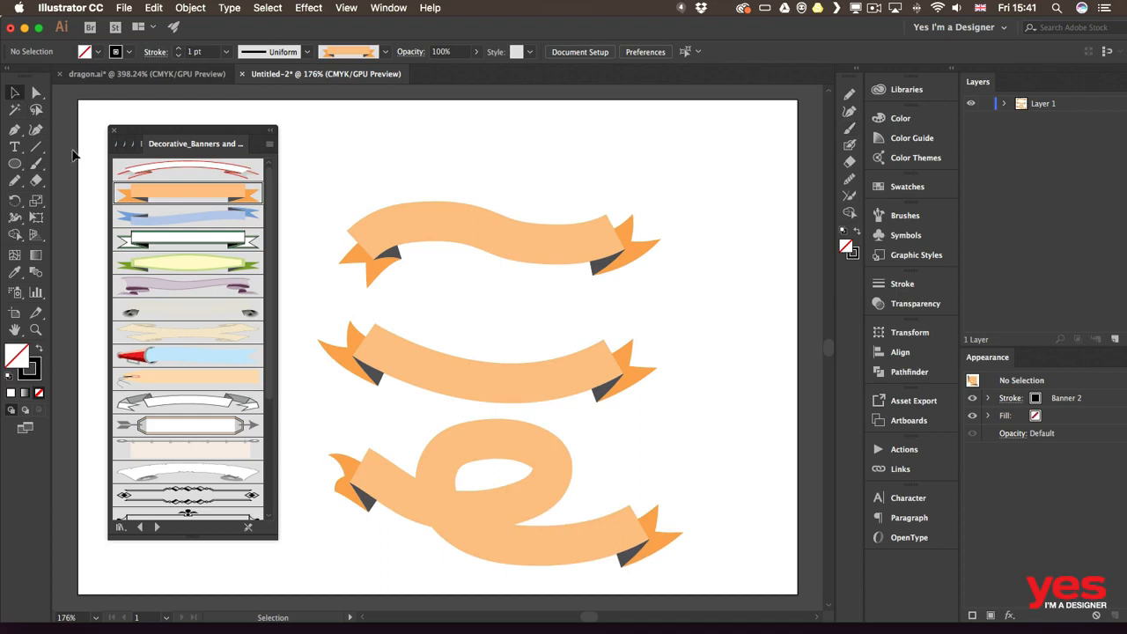
{"action": "left_click", "coordinate": [460, 230]}
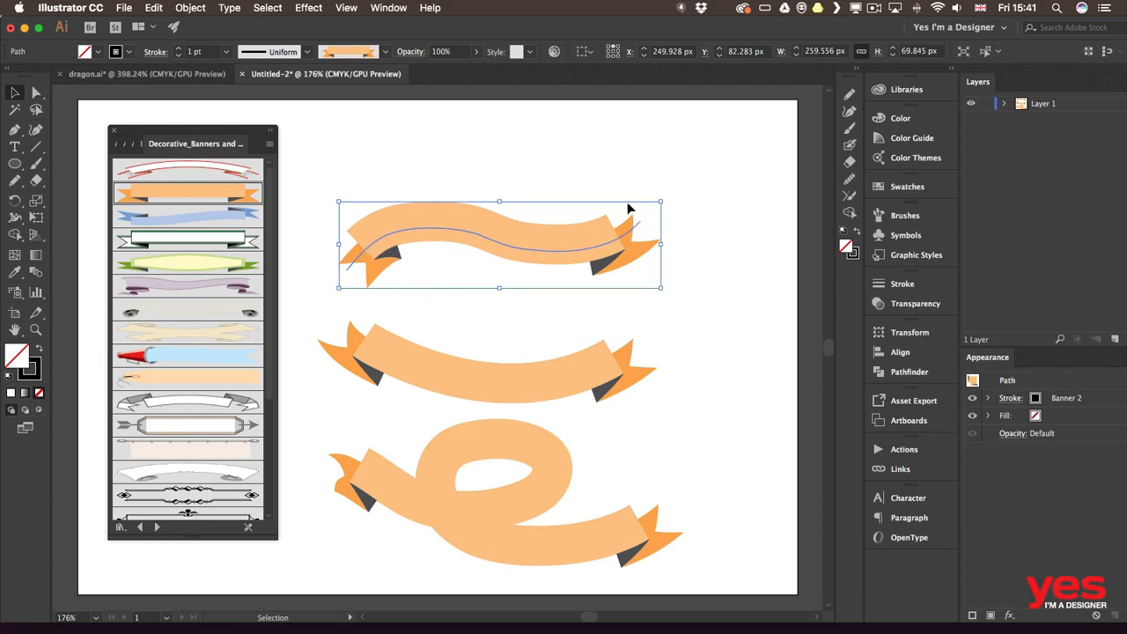
{"action": "left_click", "coordinate": [179, 216]}
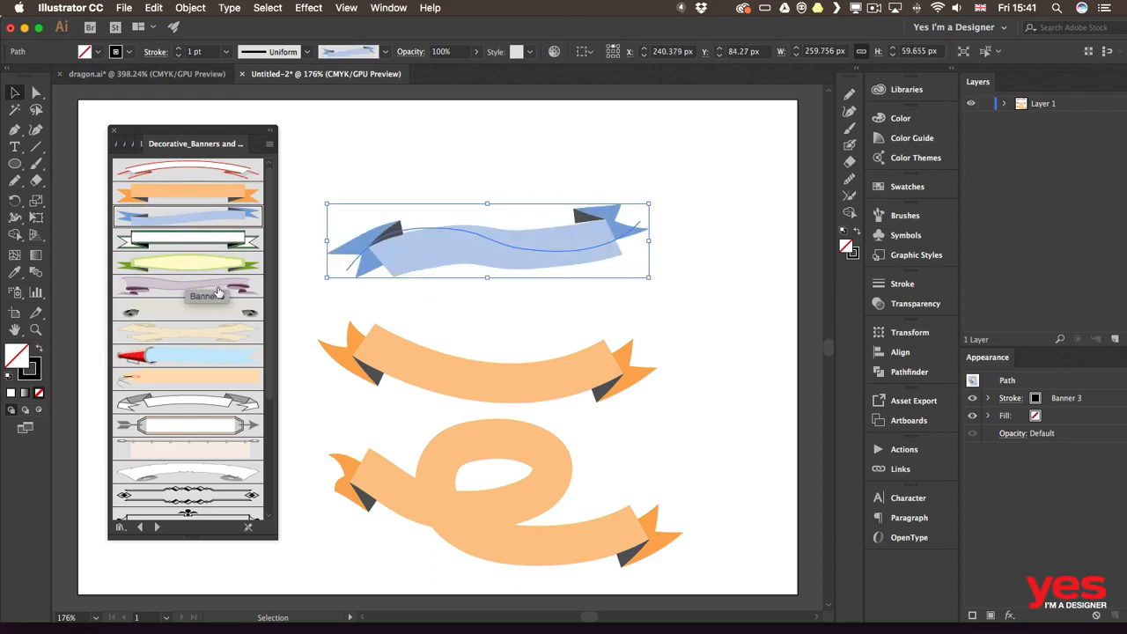
{"action": "left_click", "coordinate": [192, 170]}
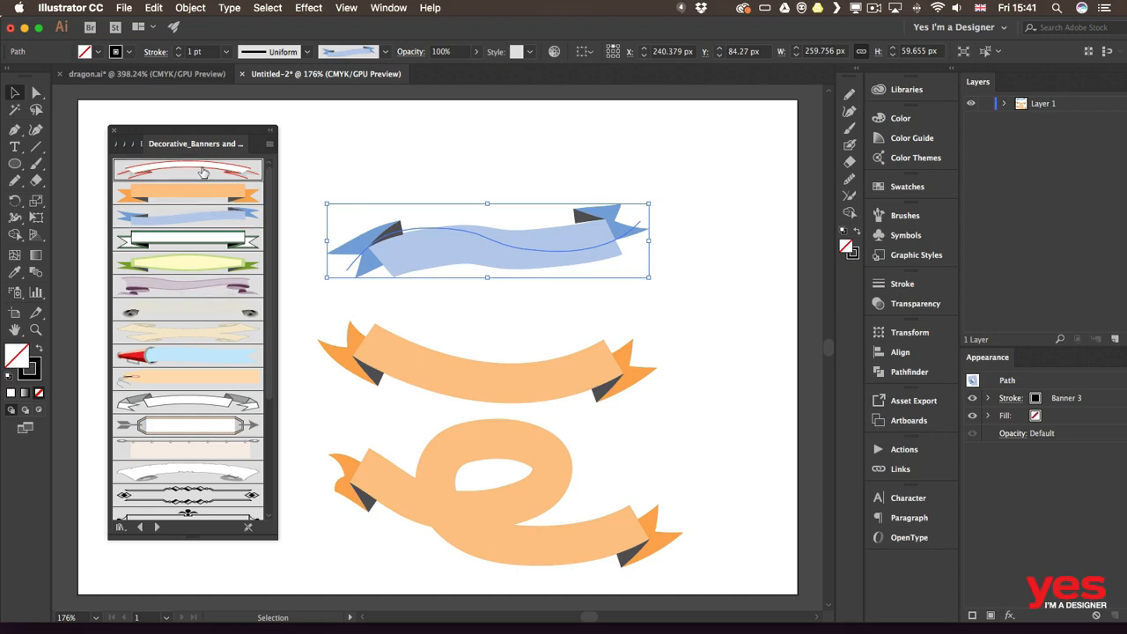
{"action": "left_click", "coordinate": [194, 293]}
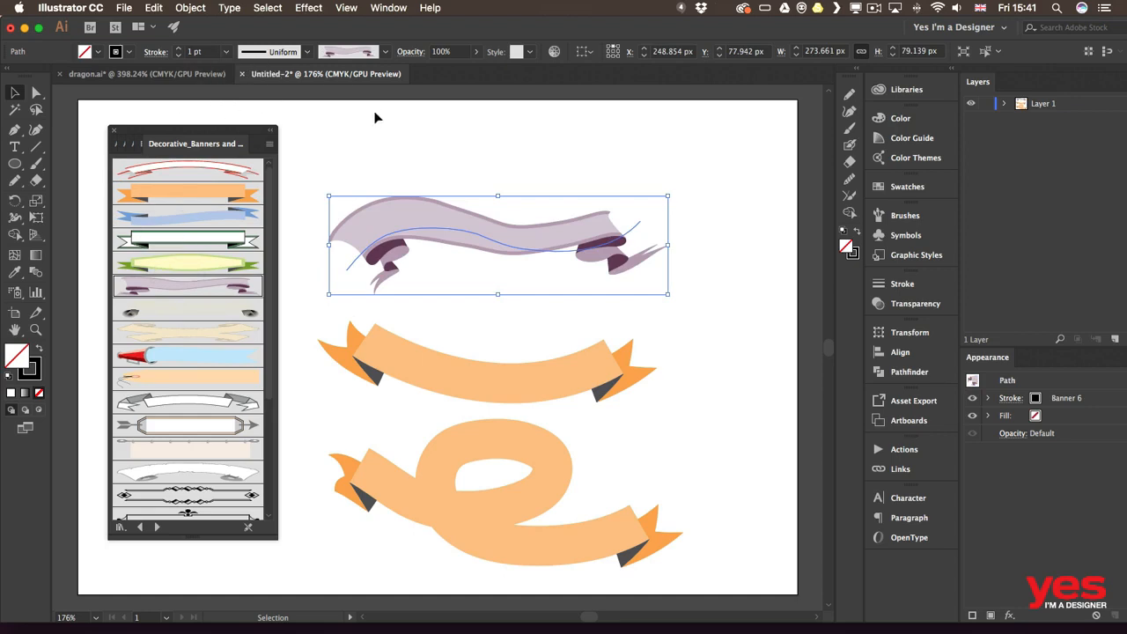
- Open the Artistic_Paintbrush brush library while keeping the wavy top path selected
{"action": "left_click", "coordinate": [385, 51]}
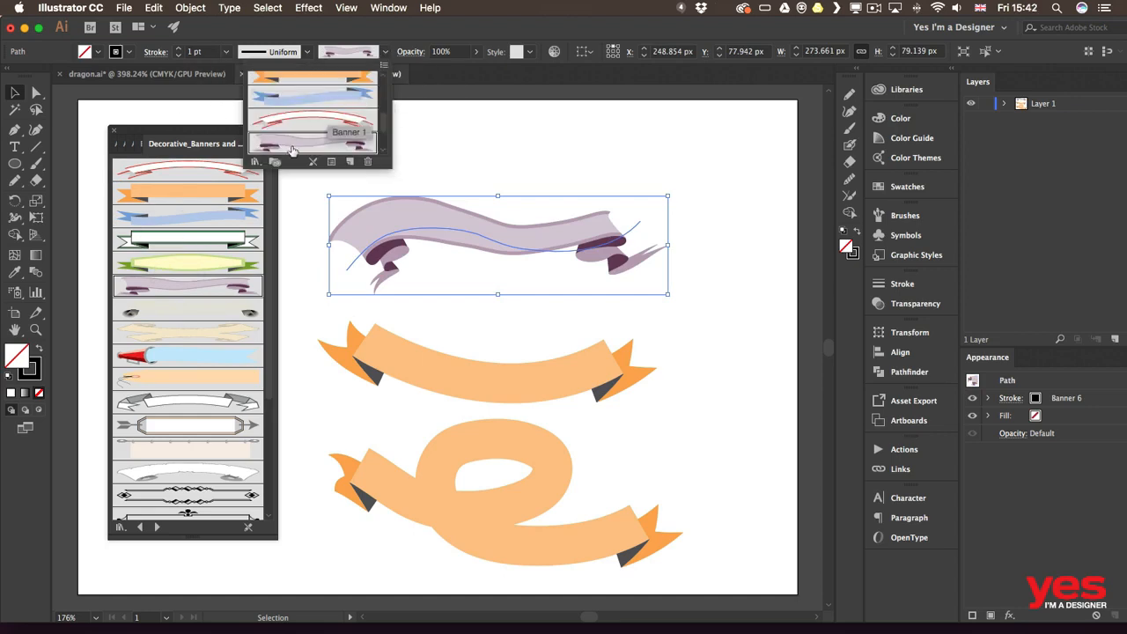
{"action": "left_click", "coordinate": [255, 163]}
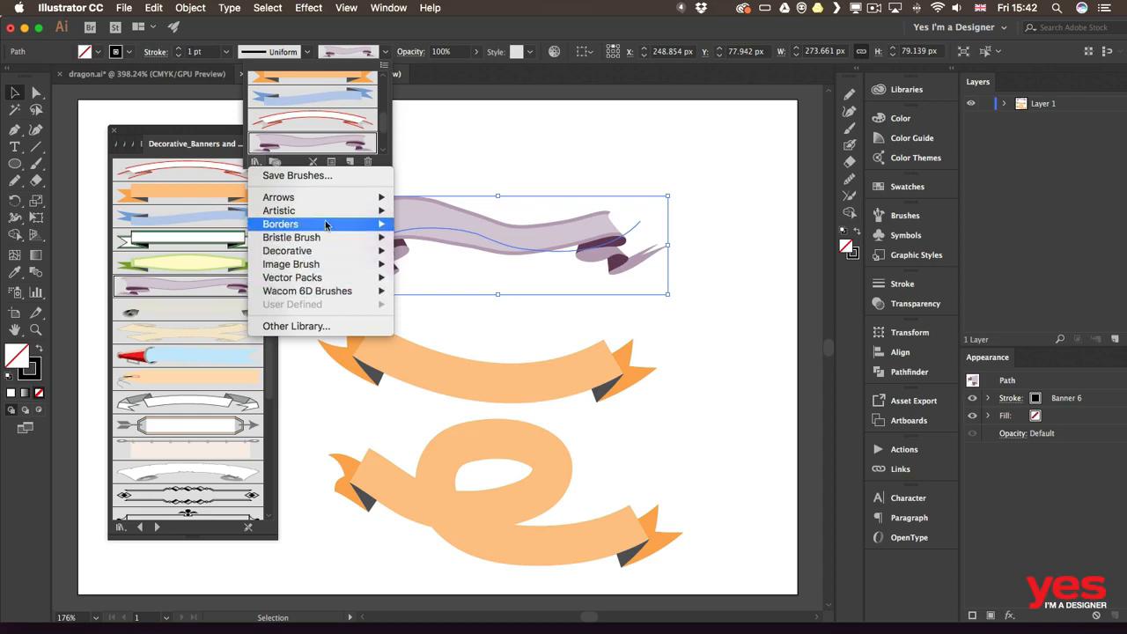
{"action": "mouse_move", "coordinate": [334, 212]}
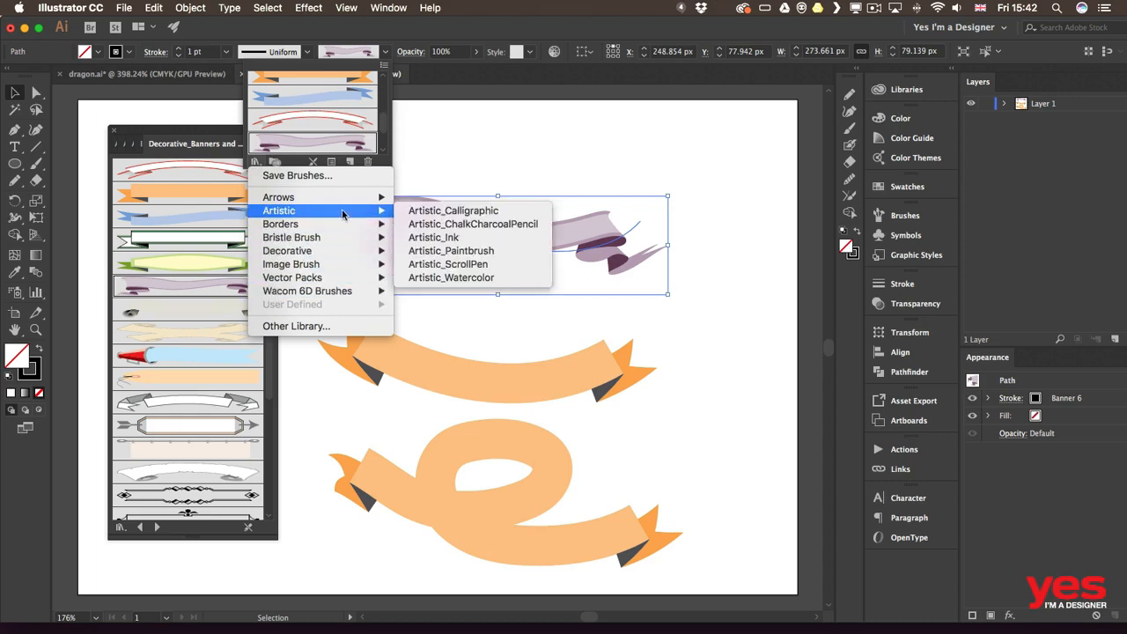
{"action": "left_click", "coordinate": [476, 254]}
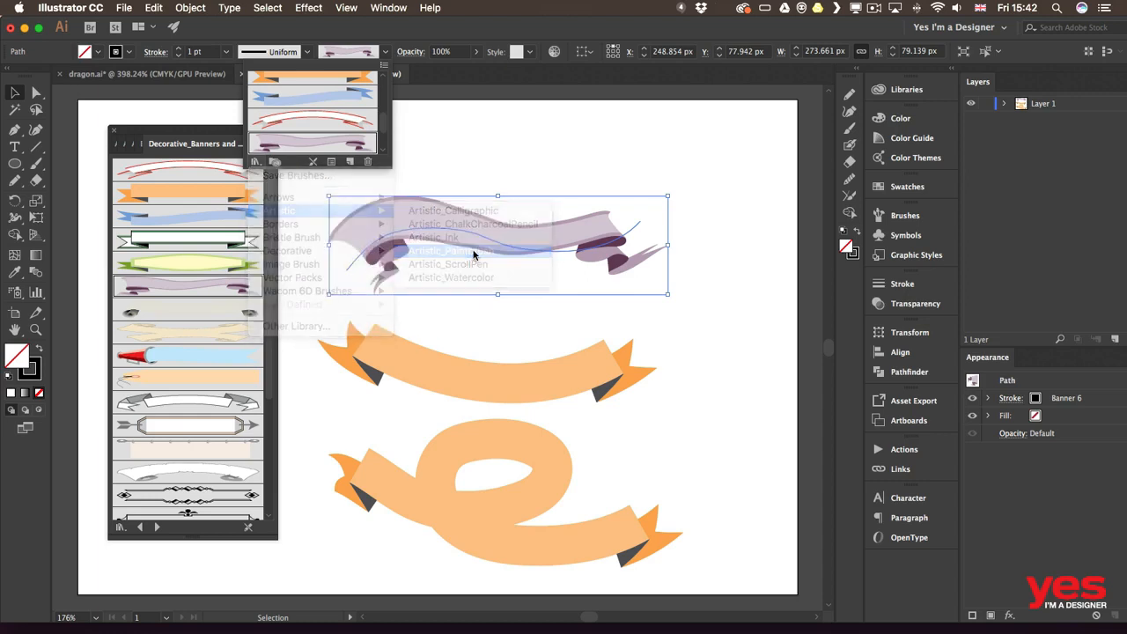
{"action": "left_click", "coordinate": [206, 132]}
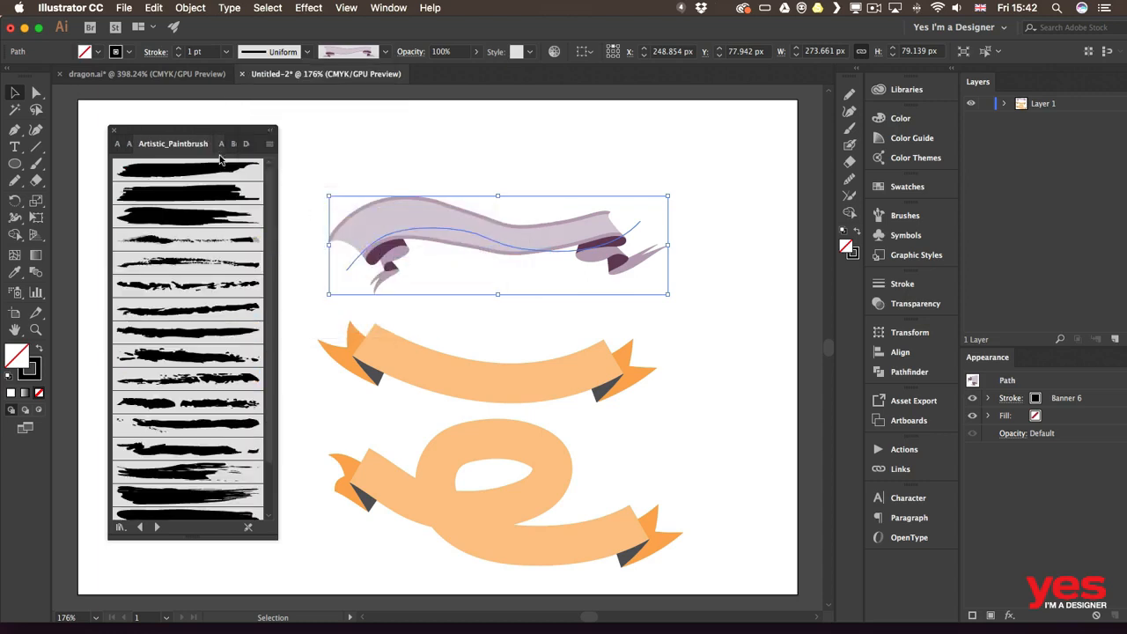
- Try the first three paintbrush strokes on the wavy top path, ending with the Quick Brush 1 brush
{"action": "left_click", "coordinate": [195, 180]}
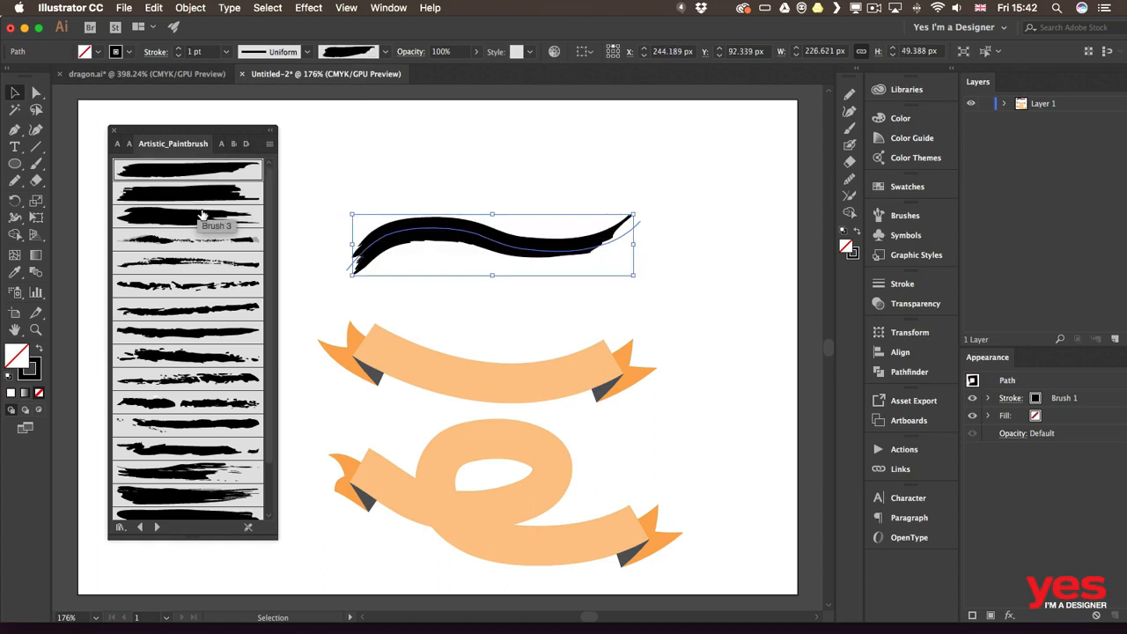
{"action": "left_click", "coordinate": [199, 193]}
{"action": "left_click", "coordinate": [200, 213]}
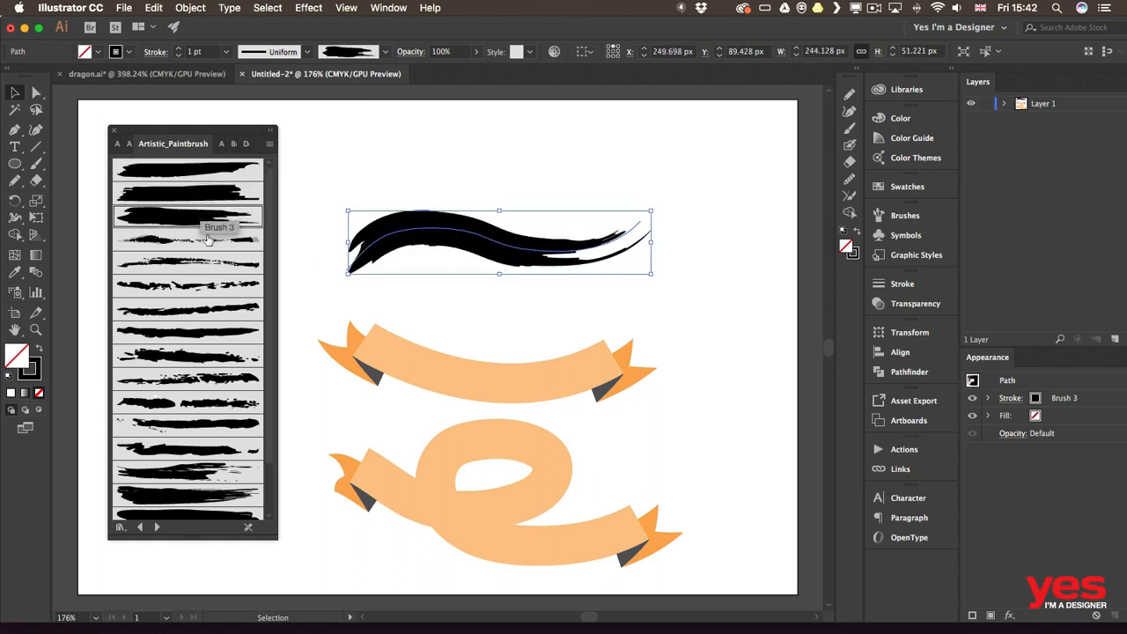
{"action": "left_click", "coordinate": [186, 471]}
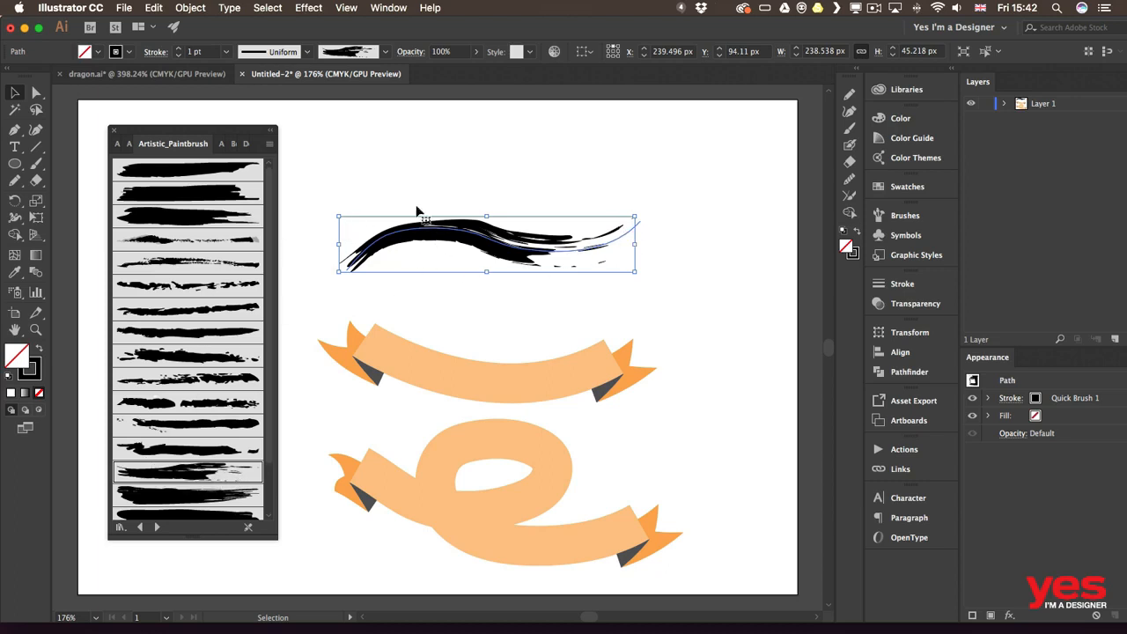
- Delete the looping orange ribbon at the bottom of the artboard
{"action": "left_click", "coordinate": [338, 201]}
{"action": "left_click_drag", "start_coordinate": [373, 438], "coordinate": [520, 507]}
{"action": "key", "text": "Delete"}
- Paint three nearly horizontal strokes of increasing length below the orange ribbon with the Quick Brush 1 paintbrush
{"action": "key", "text": "space"}
{"action": "mouse_move", "coordinate": [457, 487]}
{"action": "left_mouse_down"}
{"action": "mouse_move", "coordinate": [520, 423]}
{"action": "mouse_move", "coordinate": [480, 435]}
{"action": "left_mouse_up"}
{"action": "key", "text": "b"}
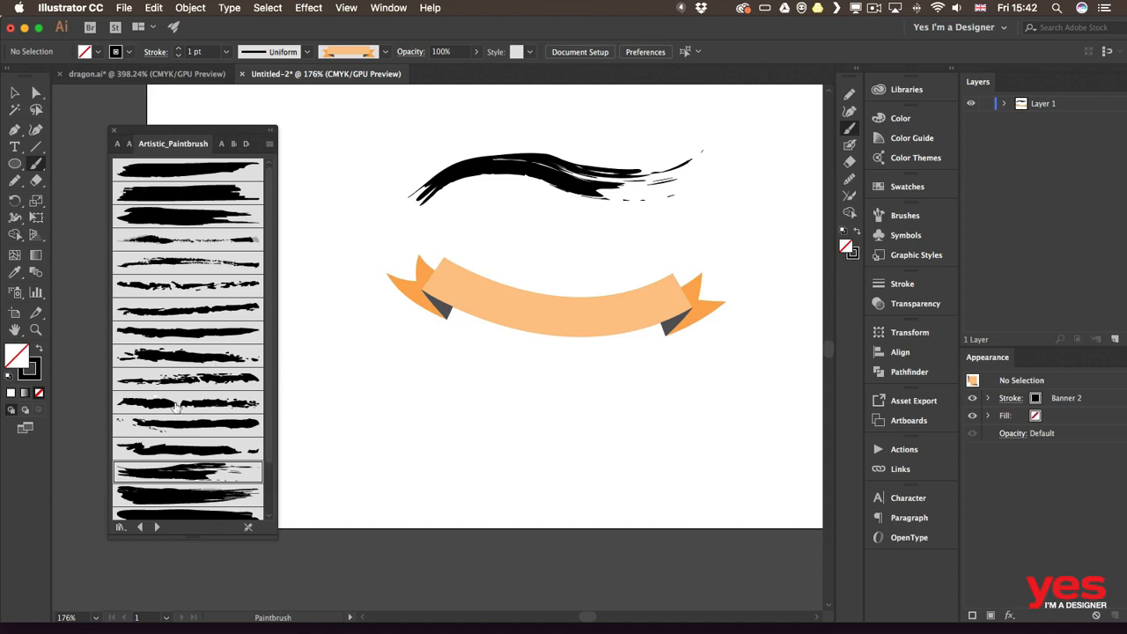
{"action": "left_click", "coordinate": [202, 475]}
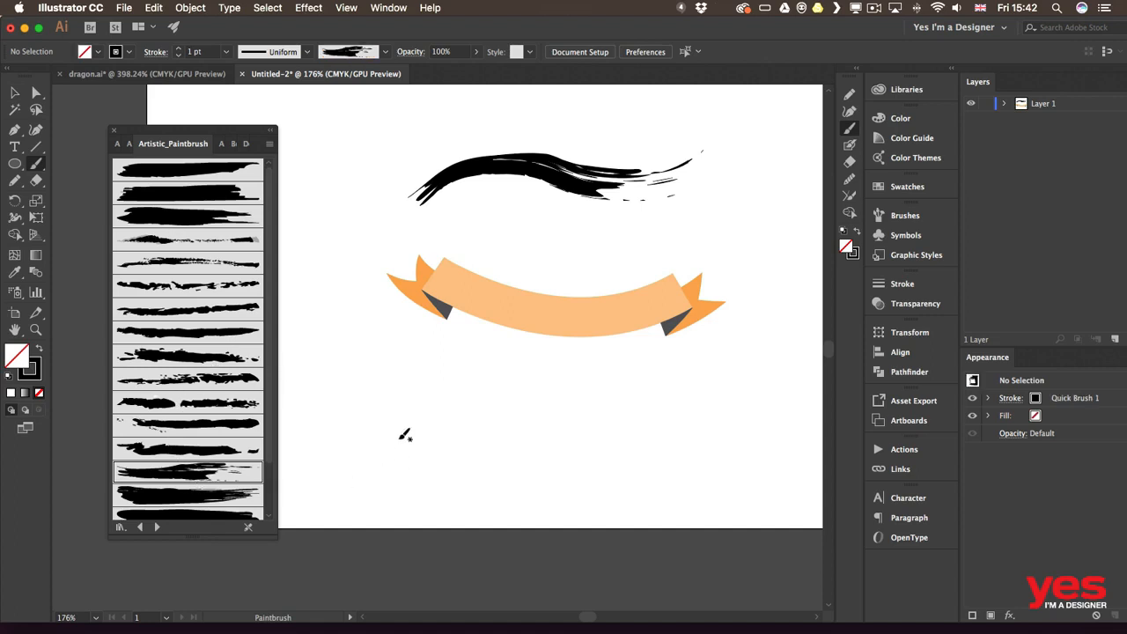
{"action": "left_click_drag", "start_coordinate": [324, 390], "coordinate": [498, 384]}
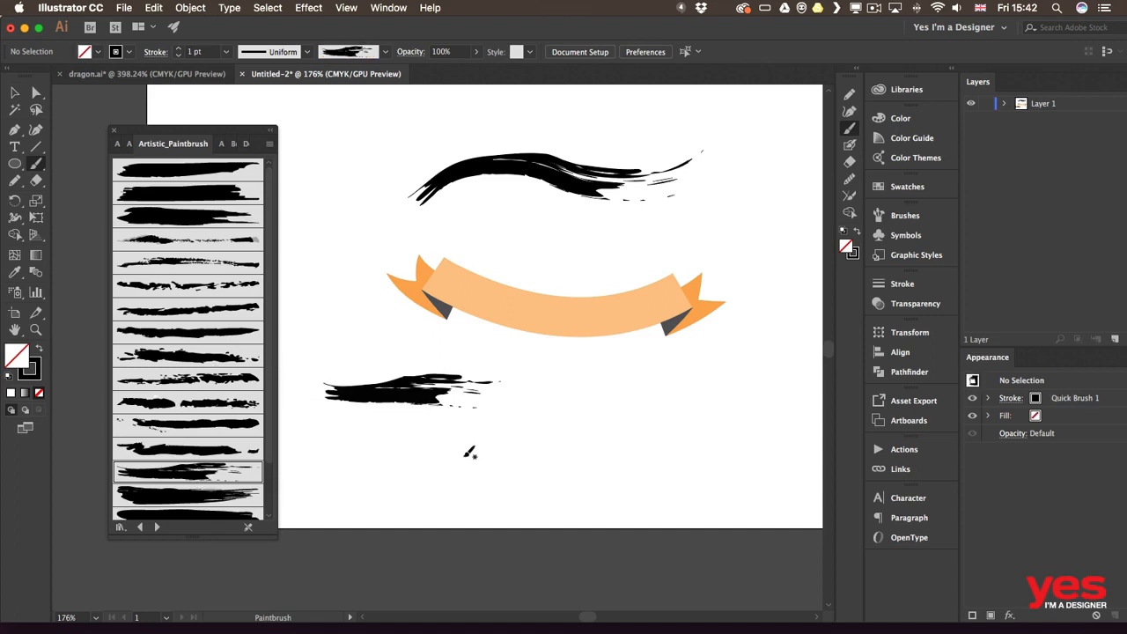
{"action": "left_click_drag", "start_coordinate": [322, 435], "coordinate": [375, 434]}
{"action": "left_click_drag", "start_coordinate": [666, 422], "coordinate": [666, 422]}
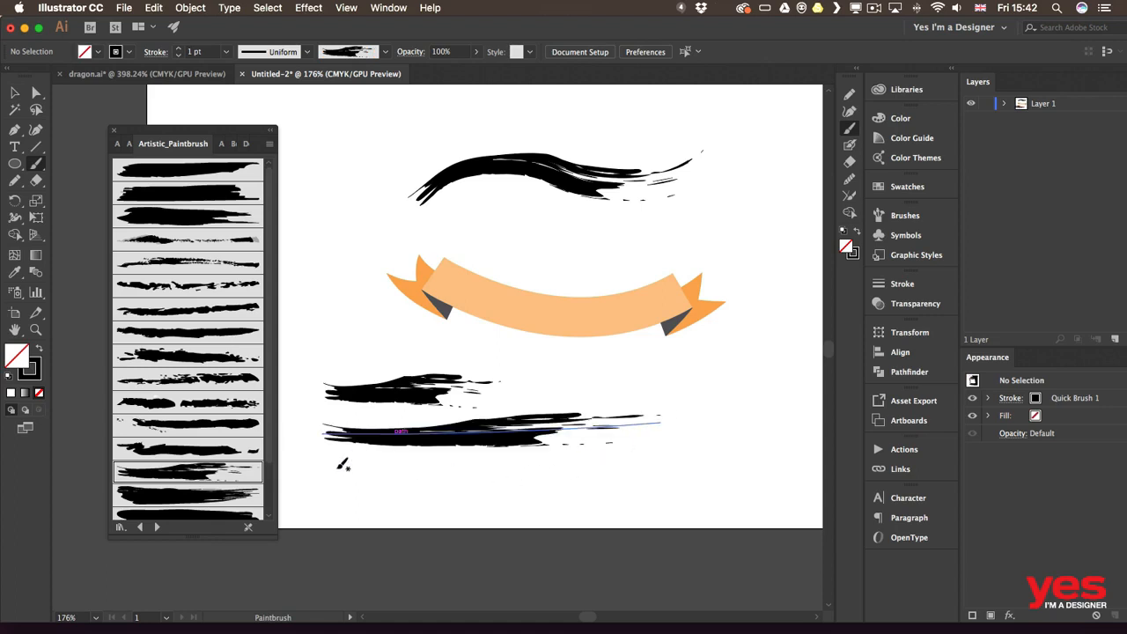
{"action": "left_click_drag", "start_coordinate": [332, 474], "coordinate": [816, 466]}
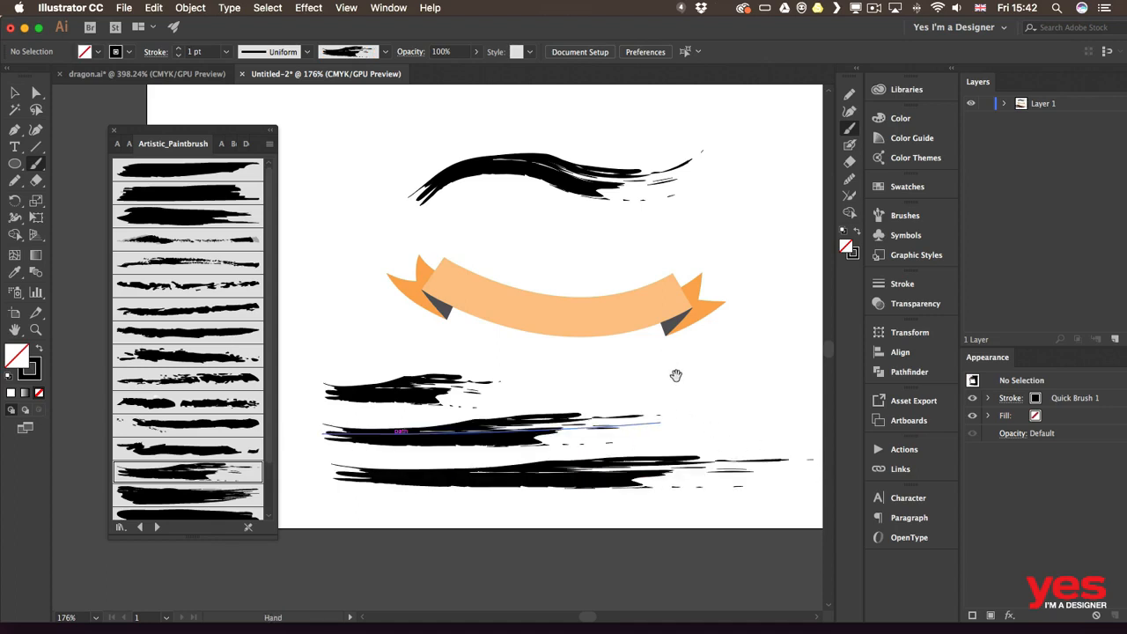
- Draw a rectangle about 130 by 64 px in the artboard's upper-left area and give it a black fill without a stroke
{"action": "scroll", "coordinate": [558, 350], "scroll_direction": "down", "scroll_amount": 2}
{"action": "scroll", "coordinate": [558, 350], "scroll_direction": "right", "scroll_amount": 2}
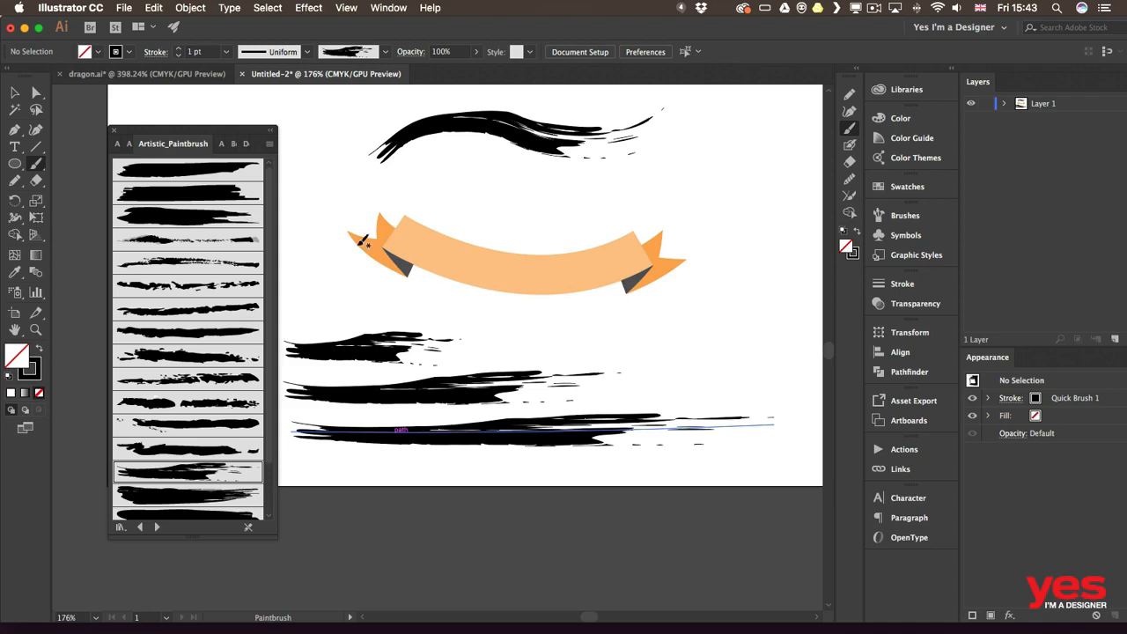
{"action": "left_click_drag", "start_coordinate": [345, 242], "coordinate": [504, 382]}
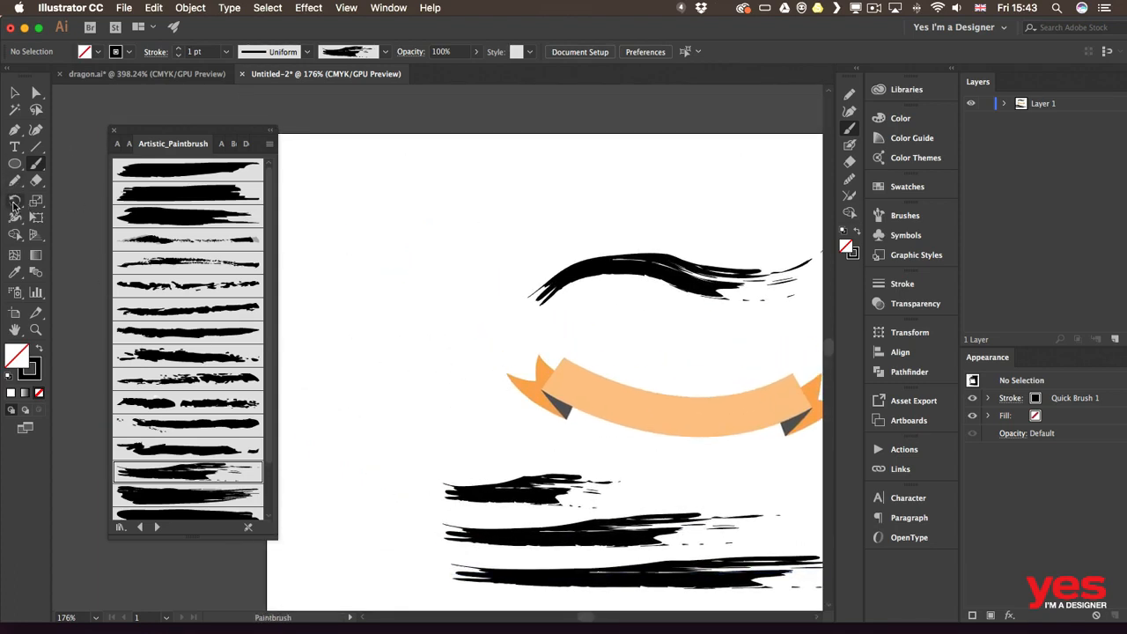
{"action": "left_click", "coordinate": [15, 165]}
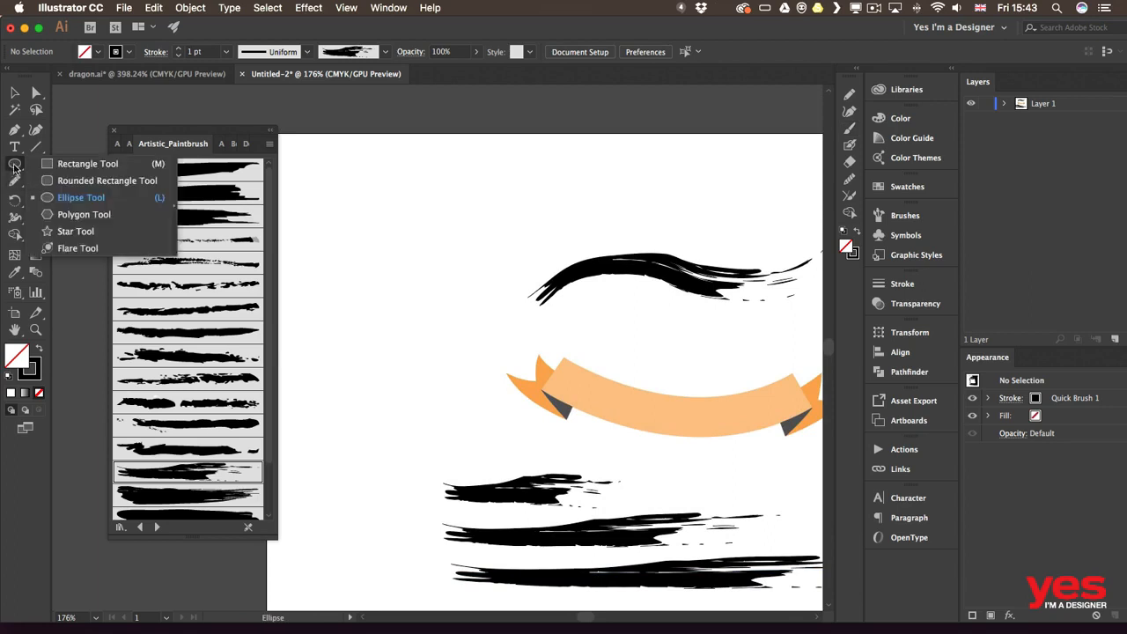
{"action": "left_click_drag", "start_coordinate": [15, 165], "coordinate": [75, 168]}
{"action": "mouse_move", "coordinate": [303, 199]}
{"action": "left_mouse_down"}
{"action": "mouse_move", "coordinate": [470, 287]}
{"action": "mouse_move", "coordinate": [466, 280]}
{"action": "left_mouse_up"}
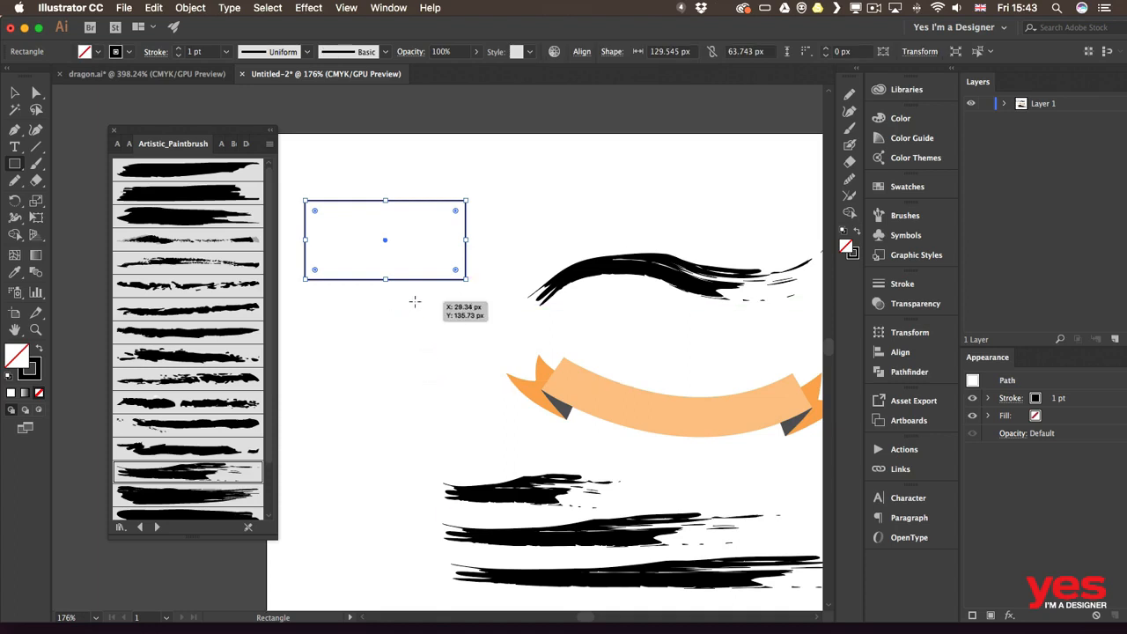
{"action": "key", "text": "shift+x"}
{"action": "key", "text": "v"}
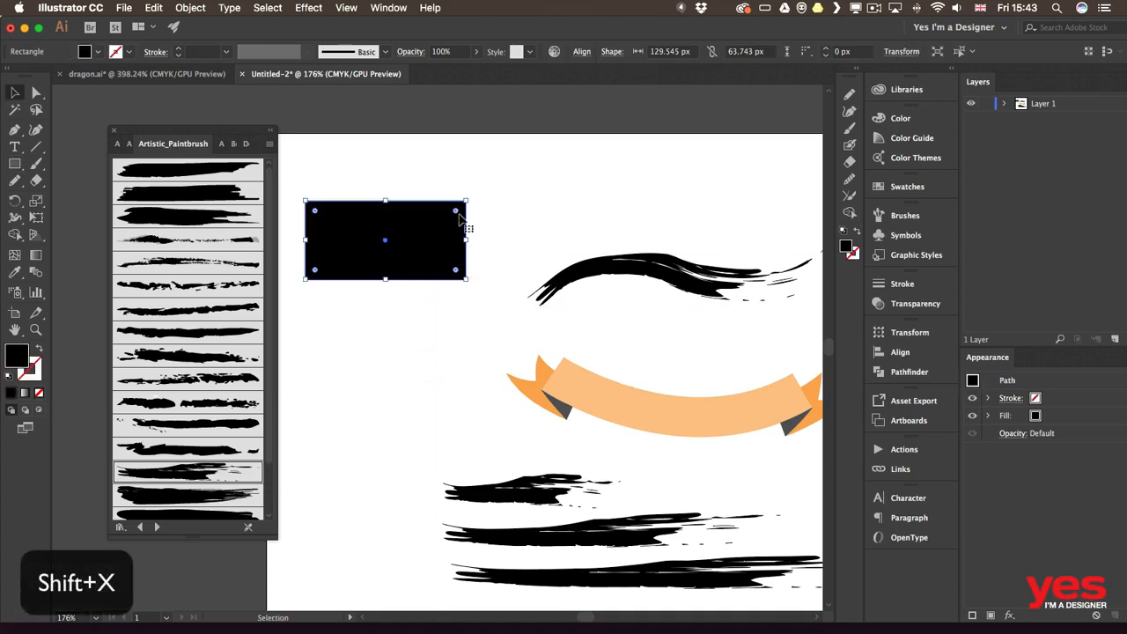
- Reshape the black rectangle to about 163 by 35 px near the top of the artboard
{"action": "left_click_drag", "start_coordinate": [465, 201], "coordinate": [511, 197]}
{"action": "left_click", "coordinate": [398, 330]}
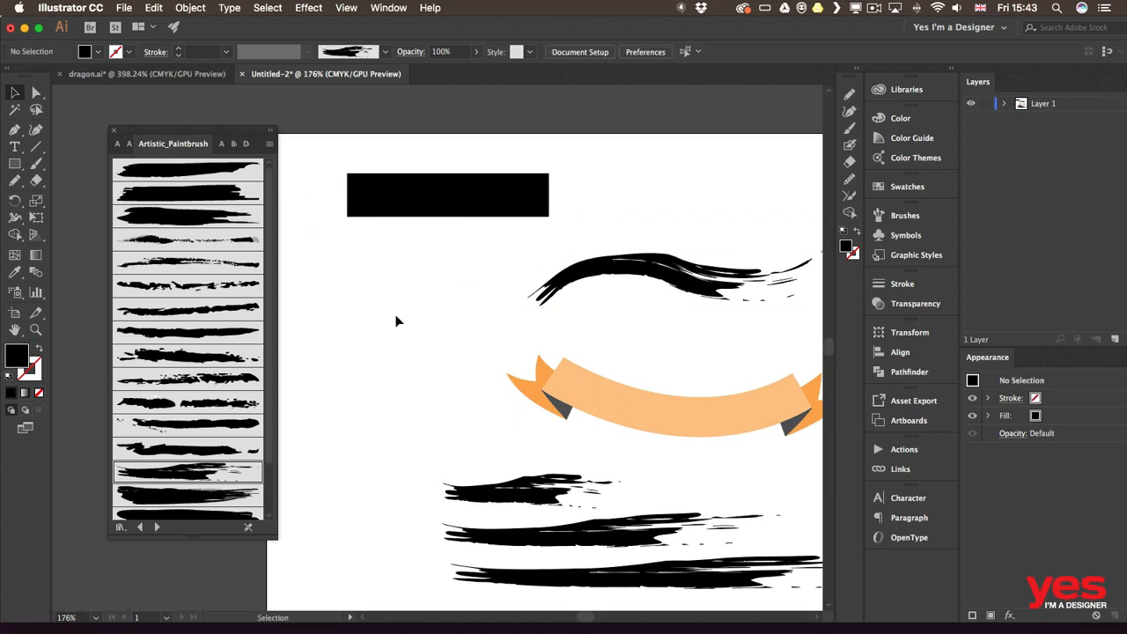
- Start a Scribble effect on the black rectangle with the preview turned on and the artwork unobstructed
{"action": "left_click", "coordinate": [387, 201]}
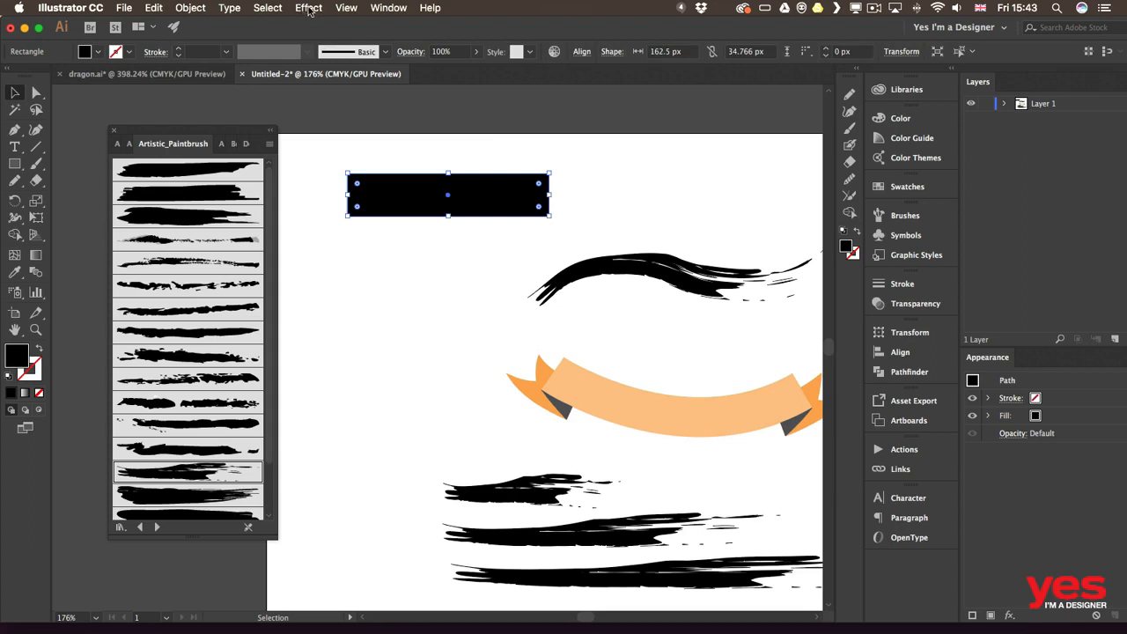
{"action": "left_click", "coordinate": [308, 8]}
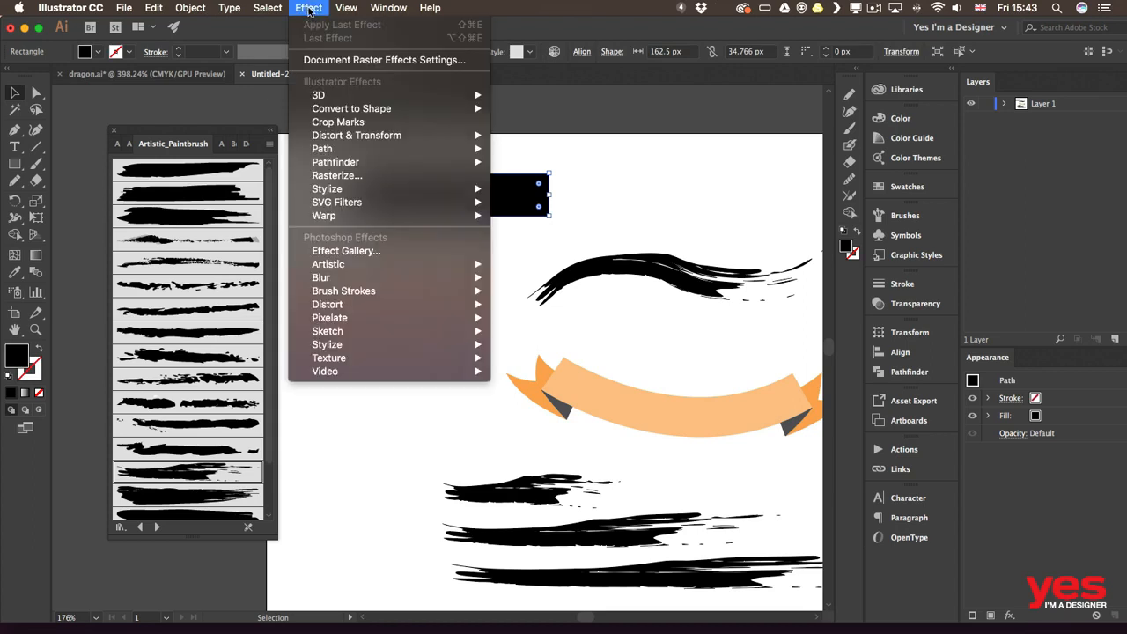
{"action": "mouse_move", "coordinate": [357, 190]}
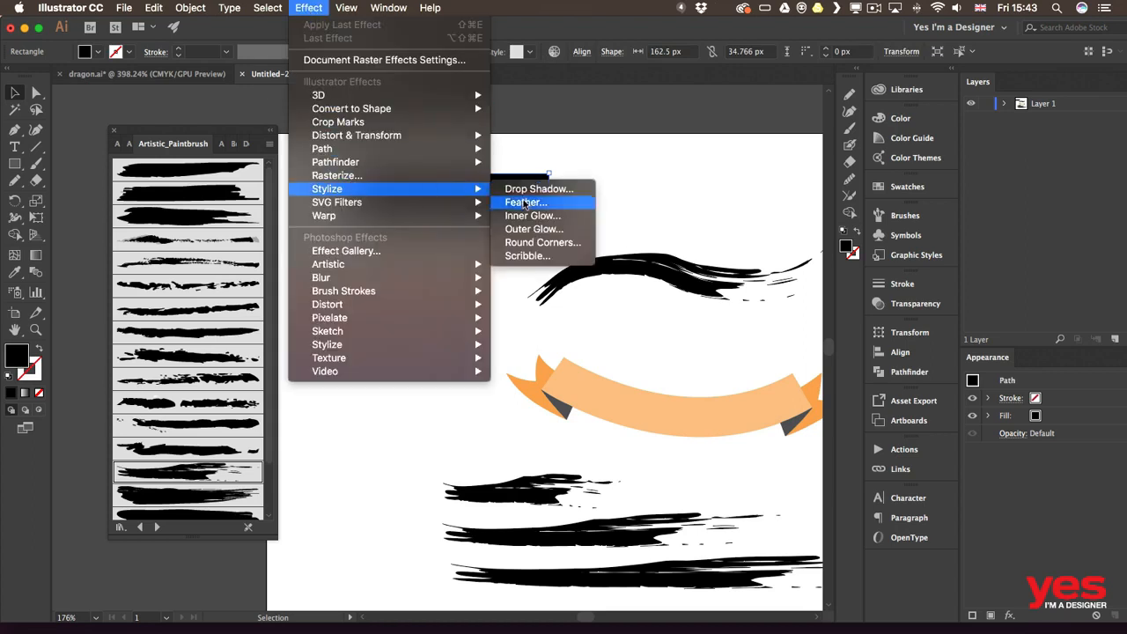
{"action": "left_click", "coordinate": [528, 256]}
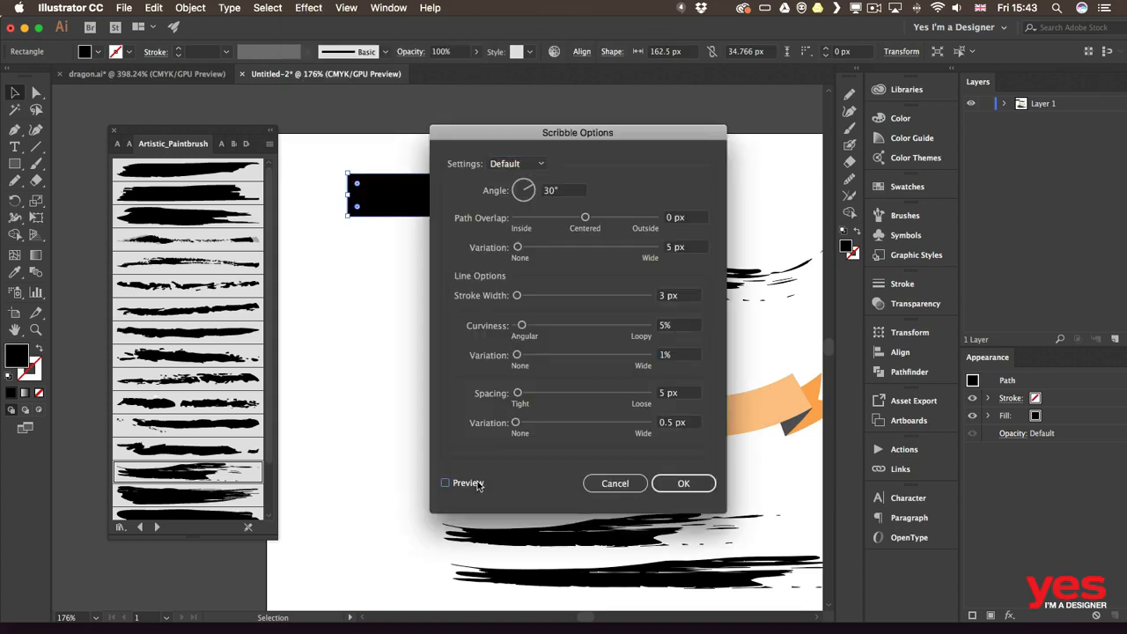
{"action": "left_click", "coordinate": [447, 474]}
{"action": "left_click_drag", "start_coordinate": [579, 120], "coordinate": [747, 90]}
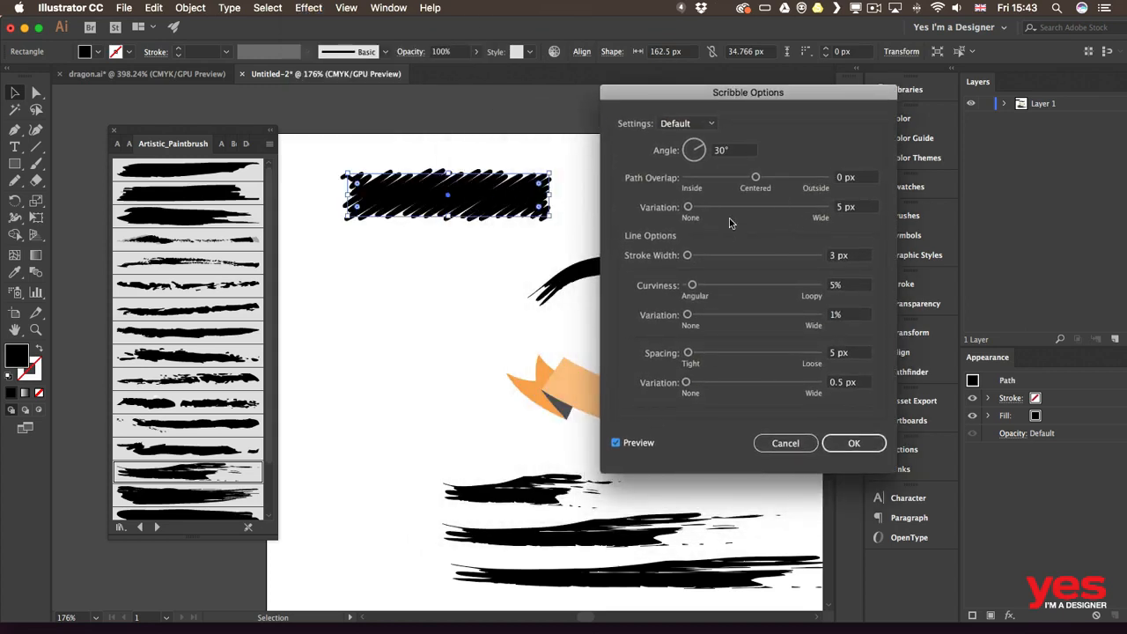
- Set the scribble's path overlap to -12.58 px and its stroke width to 1 px, and apply the effect
{"action": "left_click_drag", "start_coordinate": [754, 177], "coordinate": [750, 178]}
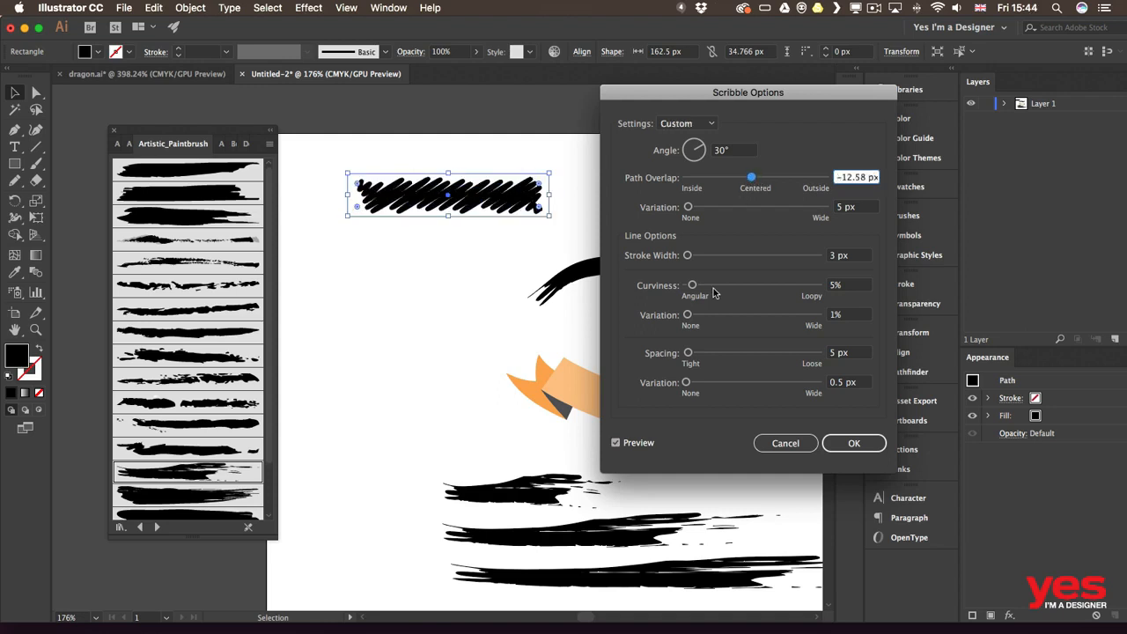
{"action": "left_click_drag", "start_coordinate": [688, 255], "coordinate": [688, 255]}
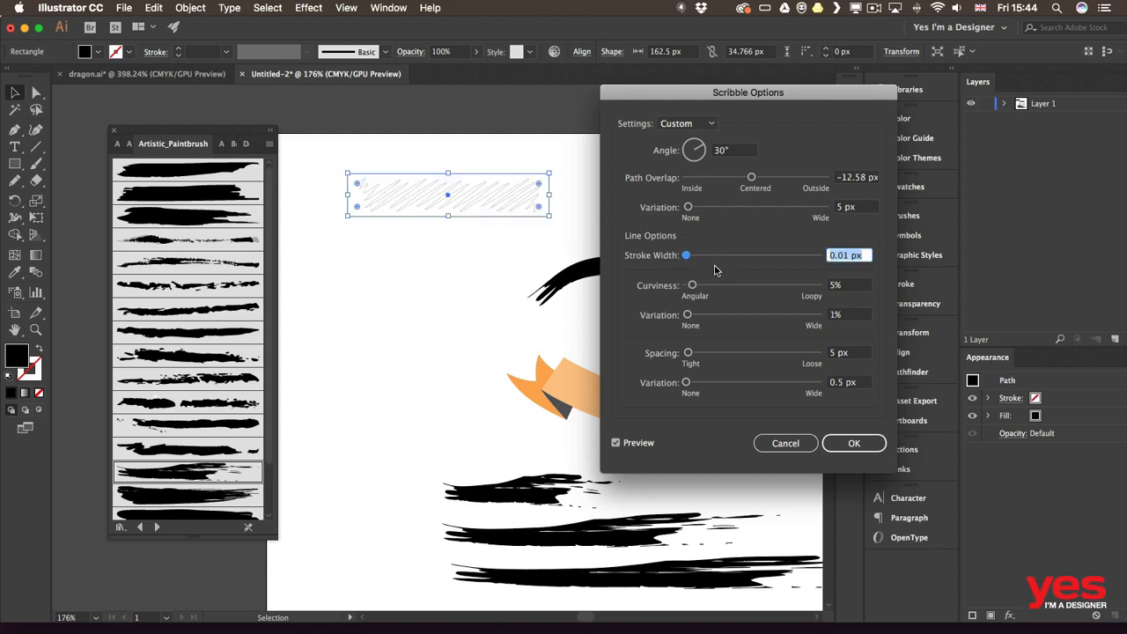
{"action": "key", "text": "Up"}
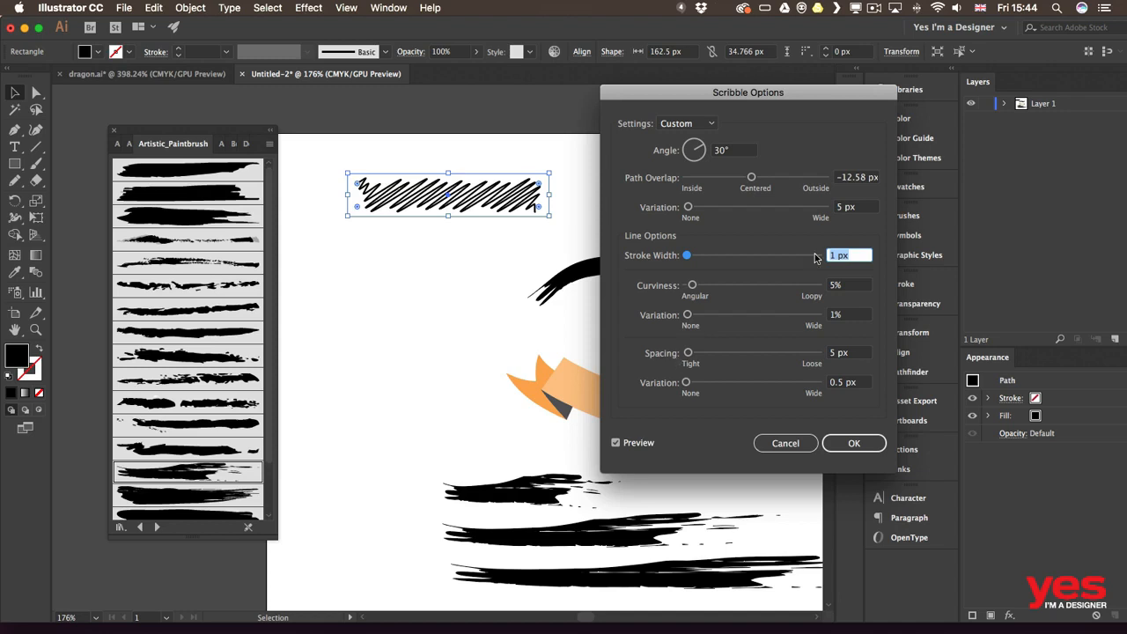
{"action": "left_click", "coordinate": [854, 444]}
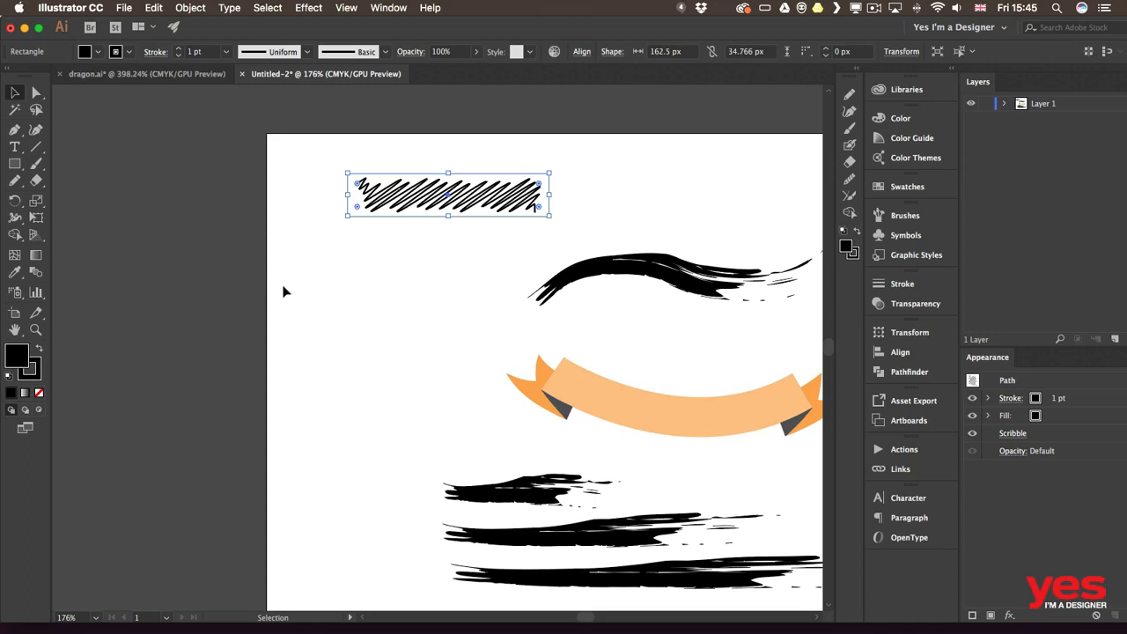
- Expand the scribbled rectangle's appearance and create a new art brush from it with the default options
{"action": "left_click", "coordinate": [191, 7]}
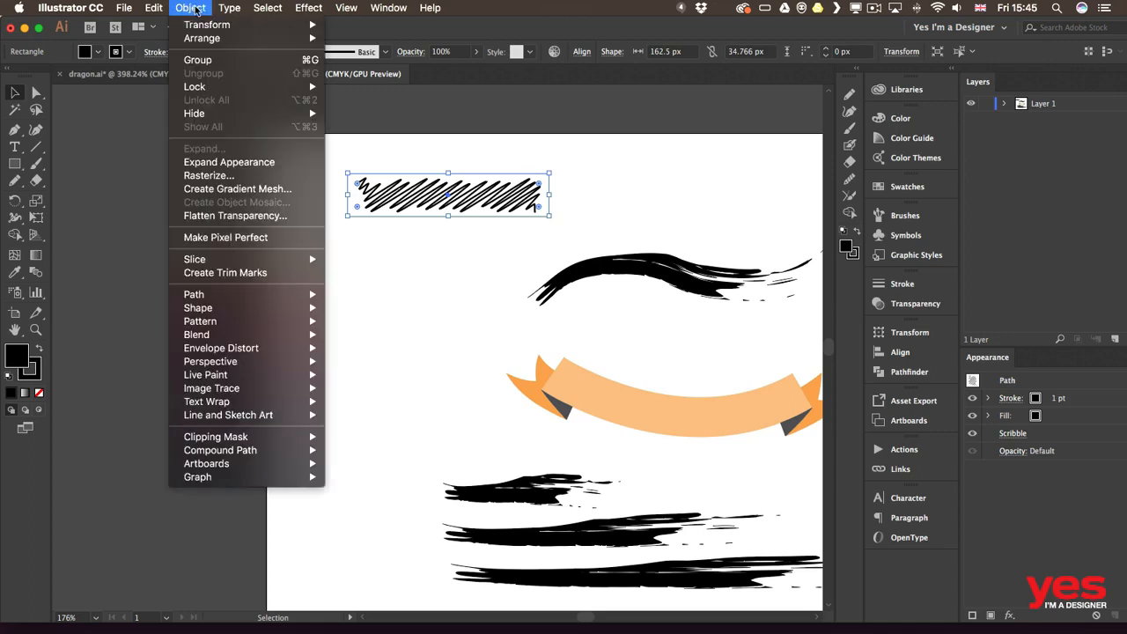
{"action": "left_click", "coordinate": [252, 166]}
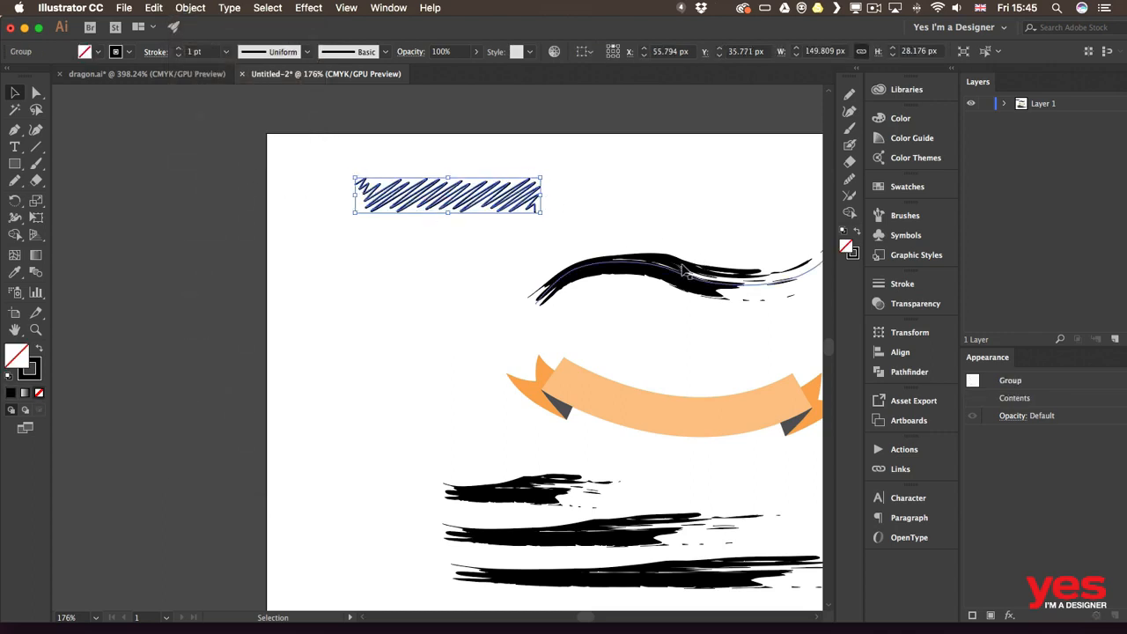
{"action": "left_click", "coordinate": [906, 218]}
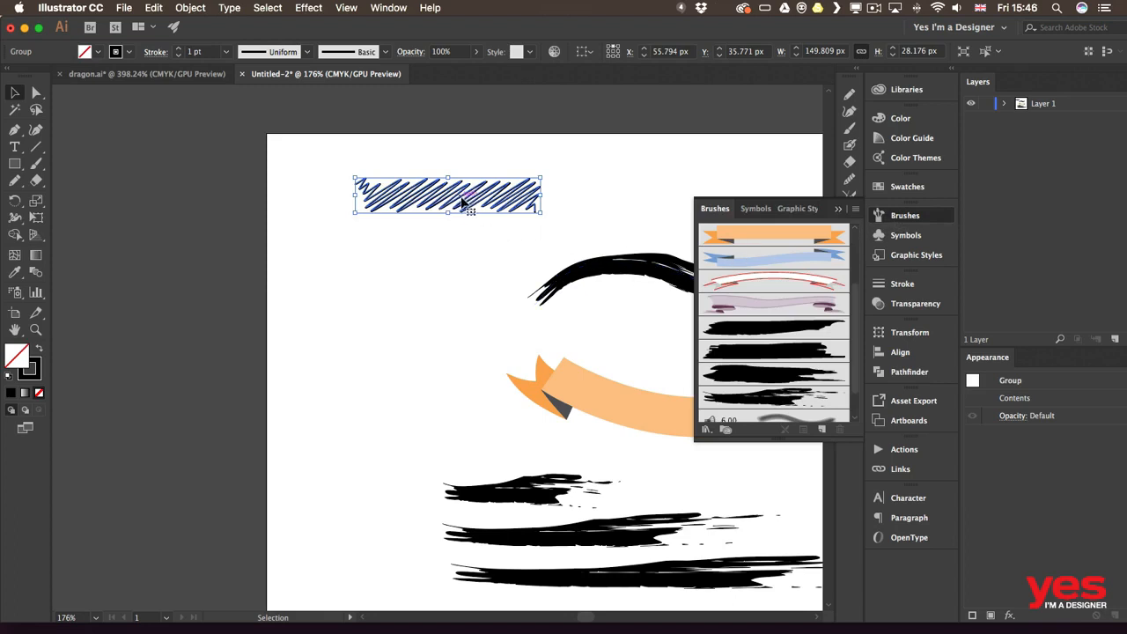
{"action": "mouse_move", "coordinate": [459, 193]}
{"action": "left_mouse_down"}
{"action": "mouse_move", "coordinate": [579, 274]}
{"action": "mouse_move", "coordinate": [758, 330]}
{"action": "left_mouse_up"}
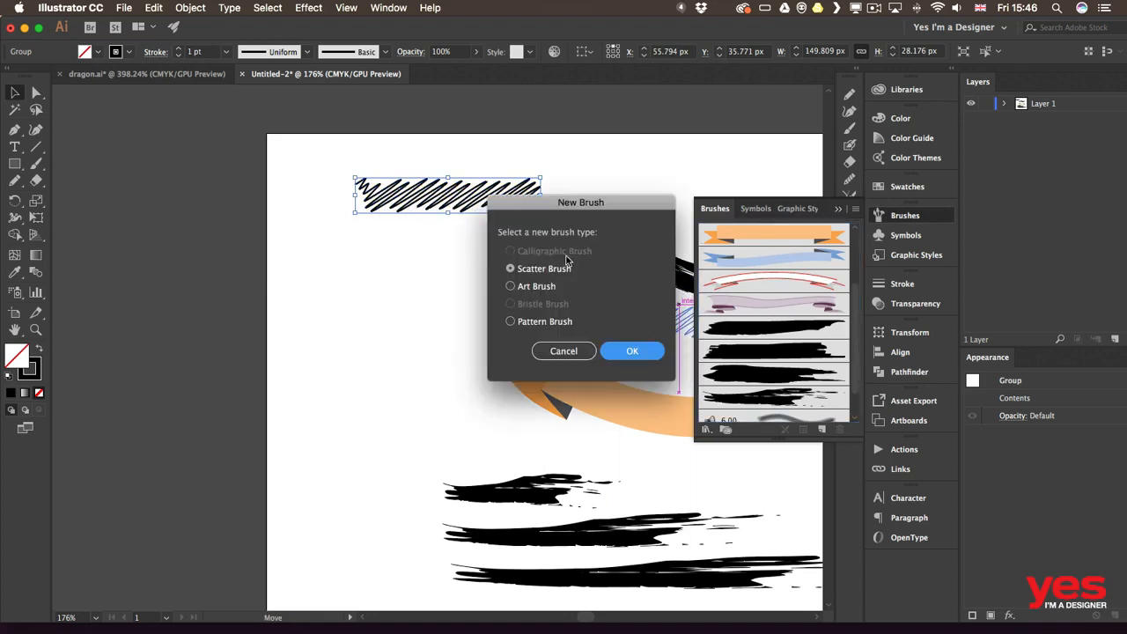
{"action": "left_click", "coordinate": [541, 292]}
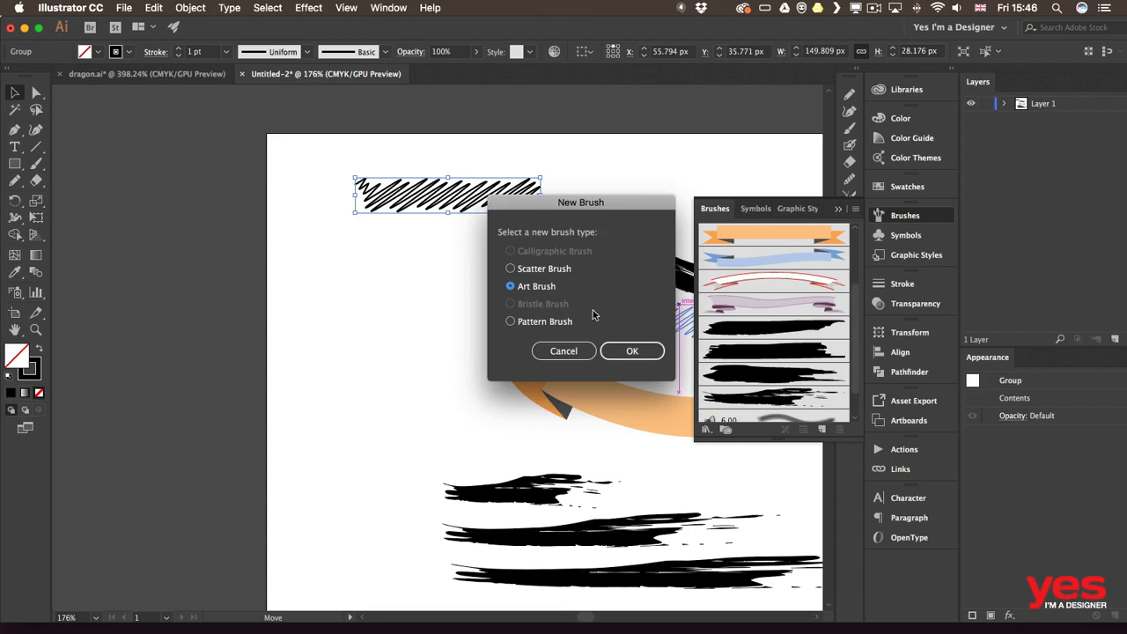
{"action": "left_click", "coordinate": [630, 352]}
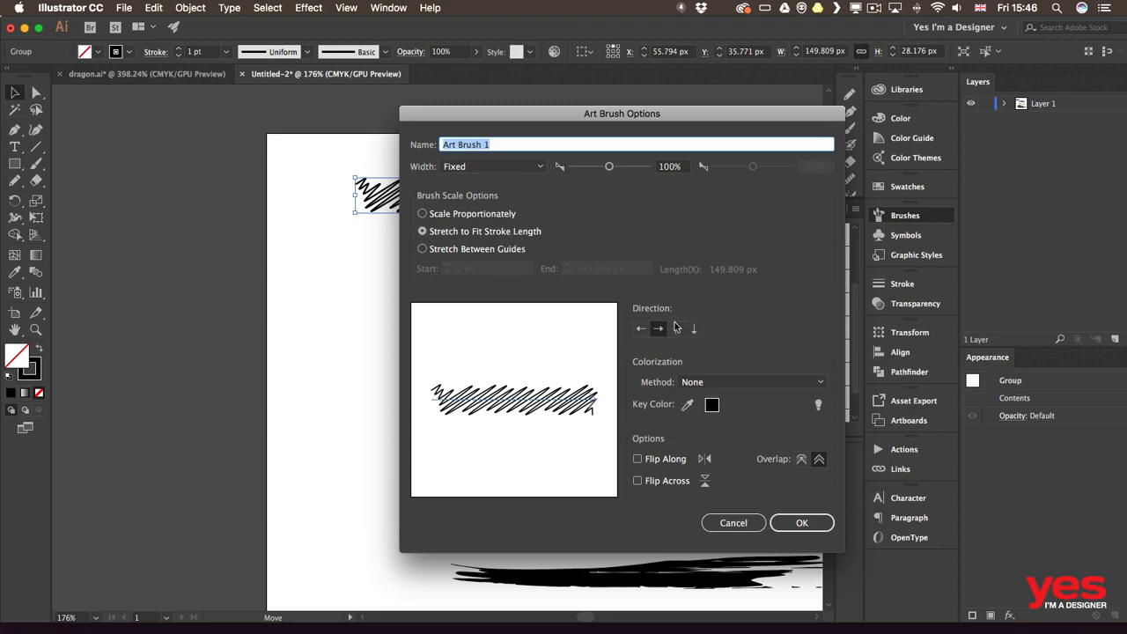
{"action": "left_click", "coordinate": [810, 525]}
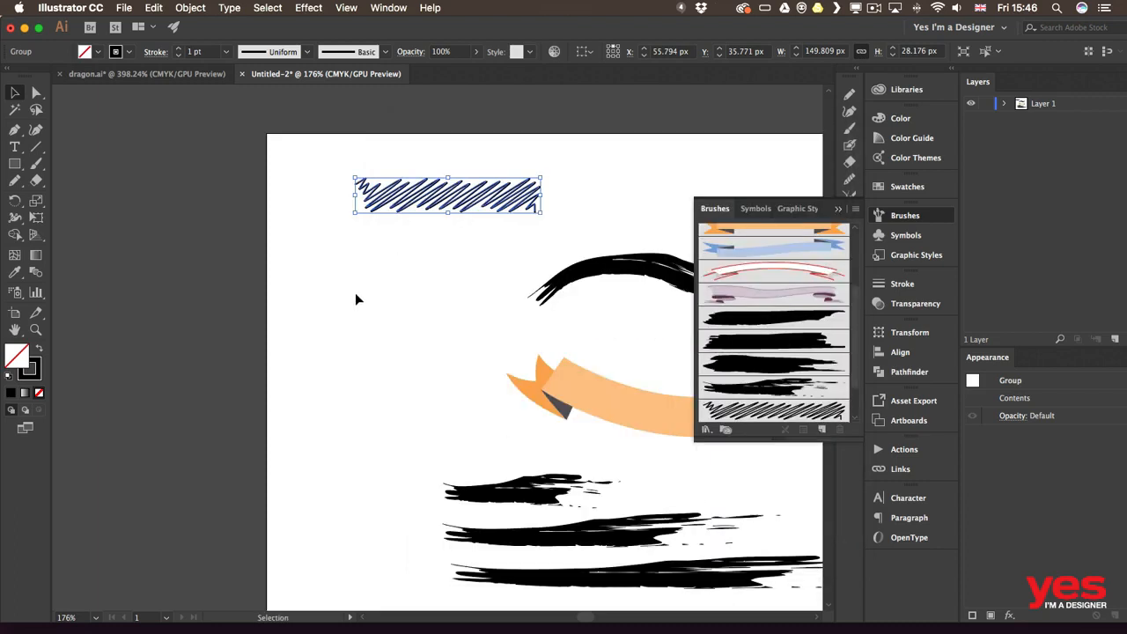
- Delete the wavy black brush stroke above the orange ribbon and shift the scribble artwork slightly towards the artboard's upper-left corner
{"action": "left_click", "coordinate": [356, 296]}
{"action": "left_click_drag", "start_coordinate": [480, 469], "coordinate": [201, 388]}
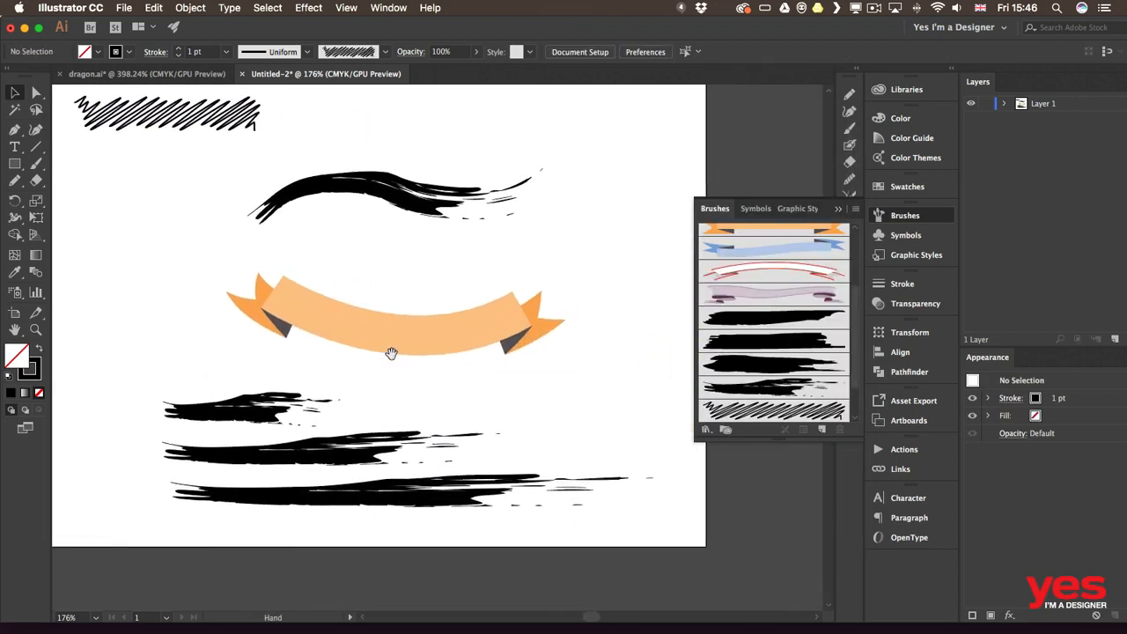
{"action": "mouse_move", "coordinate": [379, 336]}
{"action": "left_mouse_down"}
{"action": "mouse_move", "coordinate": [327, 329]}
{"action": "mouse_move", "coordinate": [231, 340]}
{"action": "mouse_move", "coordinate": [339, 335]}
{"action": "left_mouse_up"}
{"action": "mouse_move", "coordinate": [346, 536]}
{"action": "left_mouse_down"}
{"action": "mouse_move", "coordinate": [496, 328]}
{"action": "mouse_move", "coordinate": [315, 343]}
{"action": "mouse_move", "coordinate": [336, 350]}
{"action": "left_mouse_up"}
{"action": "left_click", "coordinate": [407, 242]}
{"action": "left_click_drag", "start_coordinate": [445, 203], "coordinate": [350, 336]}
{"action": "left_click", "coordinate": [442, 310]}
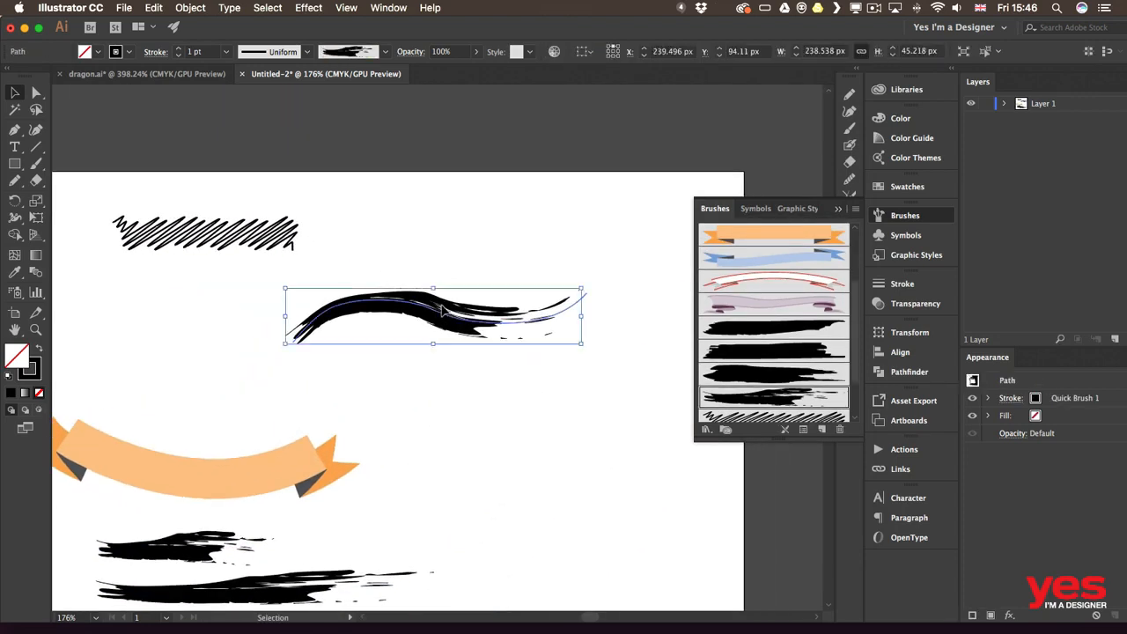
{"action": "key", "text": "Delete"}
{"action": "left_click_drag", "start_coordinate": [188, 244], "coordinate": [154, 223]}
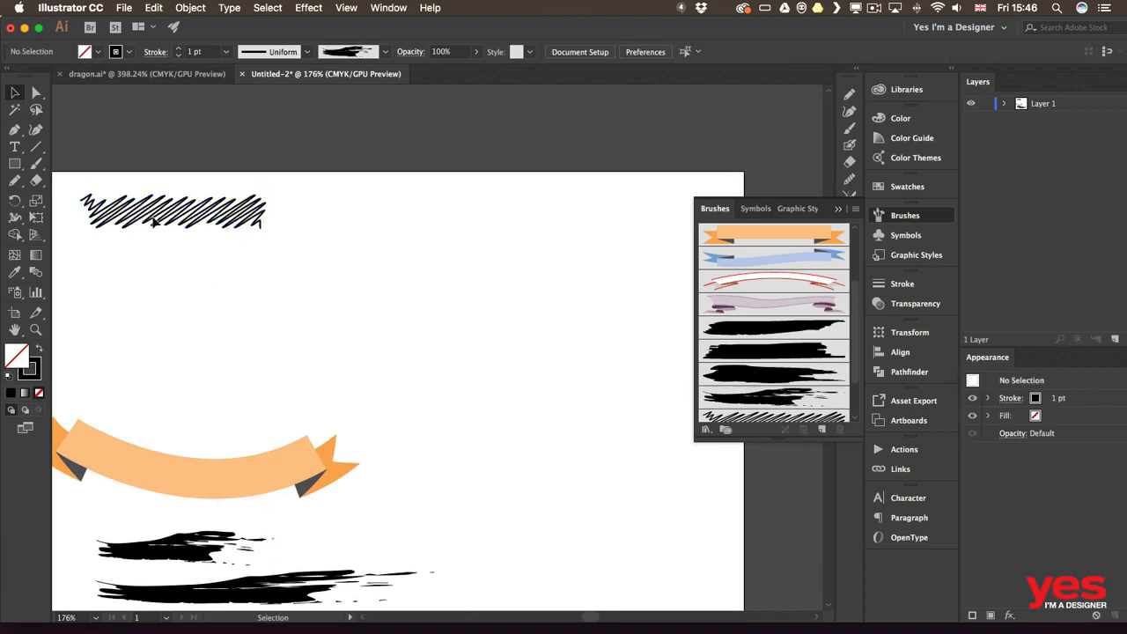
{"action": "left_click", "coordinate": [252, 349]}
- Paint a gently curved, a wavy and a looping stroke with the new scribble art brush in the artboard's empty areas
{"action": "key", "text": "b"}
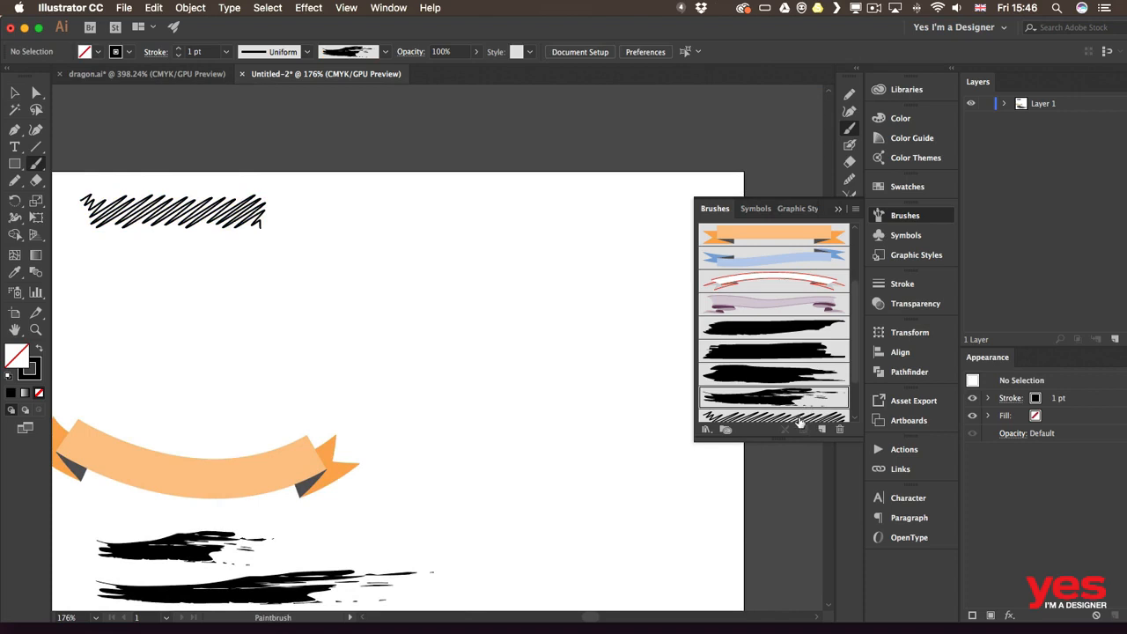
{"action": "left_click_drag", "start_coordinate": [790, 440], "coordinate": [779, 509]}
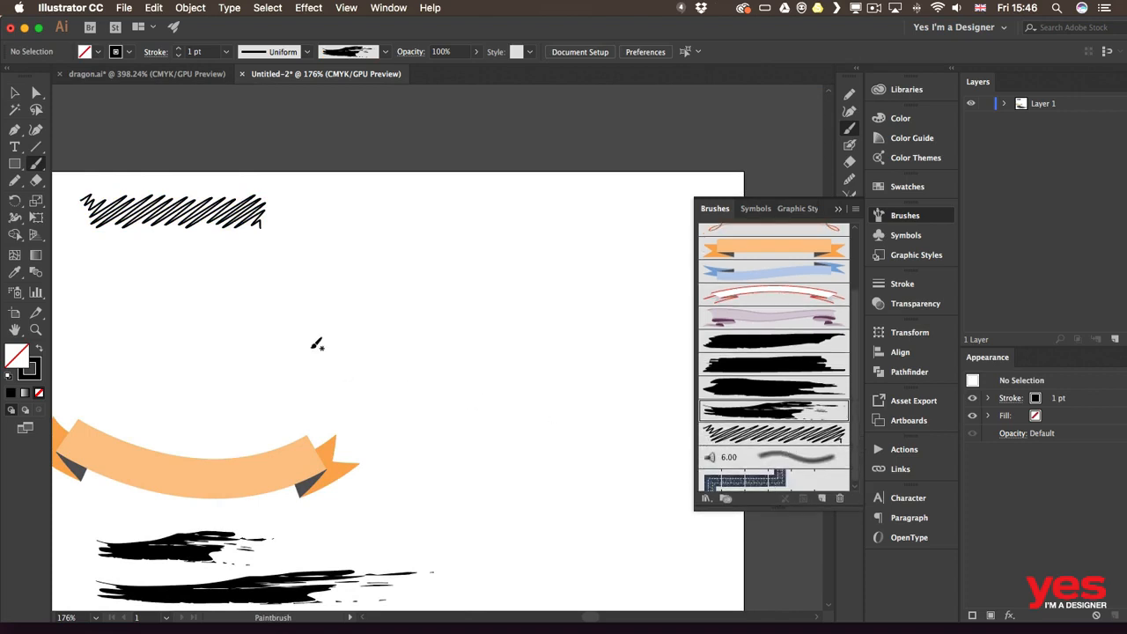
{"action": "left_click", "coordinate": [778, 433]}
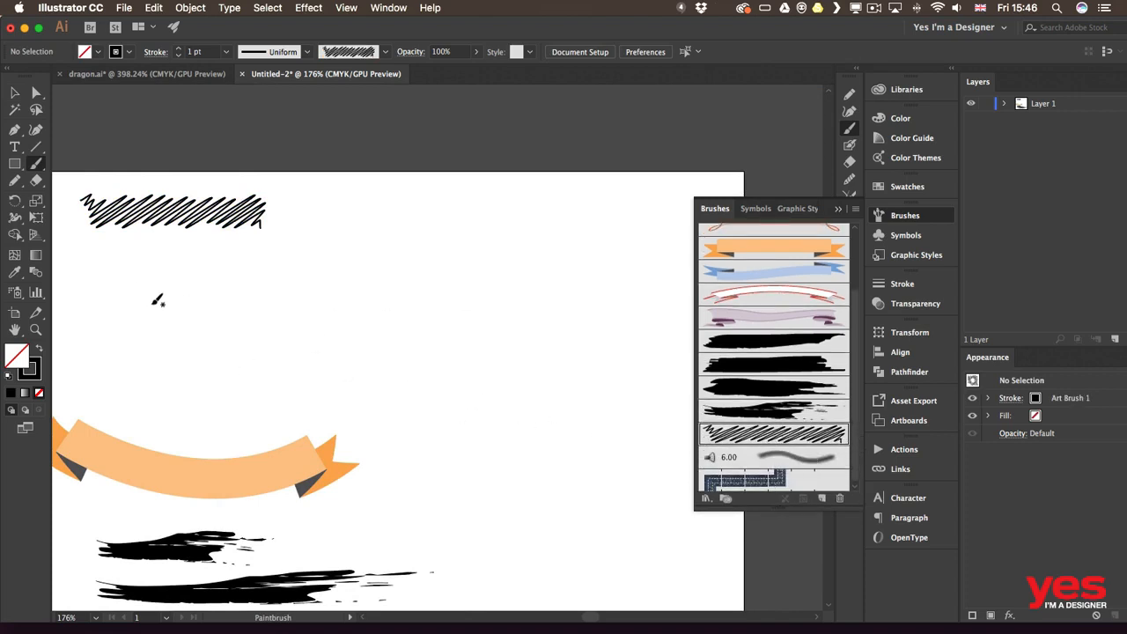
{"action": "mouse_move", "coordinate": [154, 295]}
{"action": "left_mouse_down"}
{"action": "mouse_move", "coordinate": [249, 281]}
{"action": "mouse_move", "coordinate": [415, 328]}
{"action": "mouse_move", "coordinate": [568, 280]}
{"action": "left_mouse_up"}
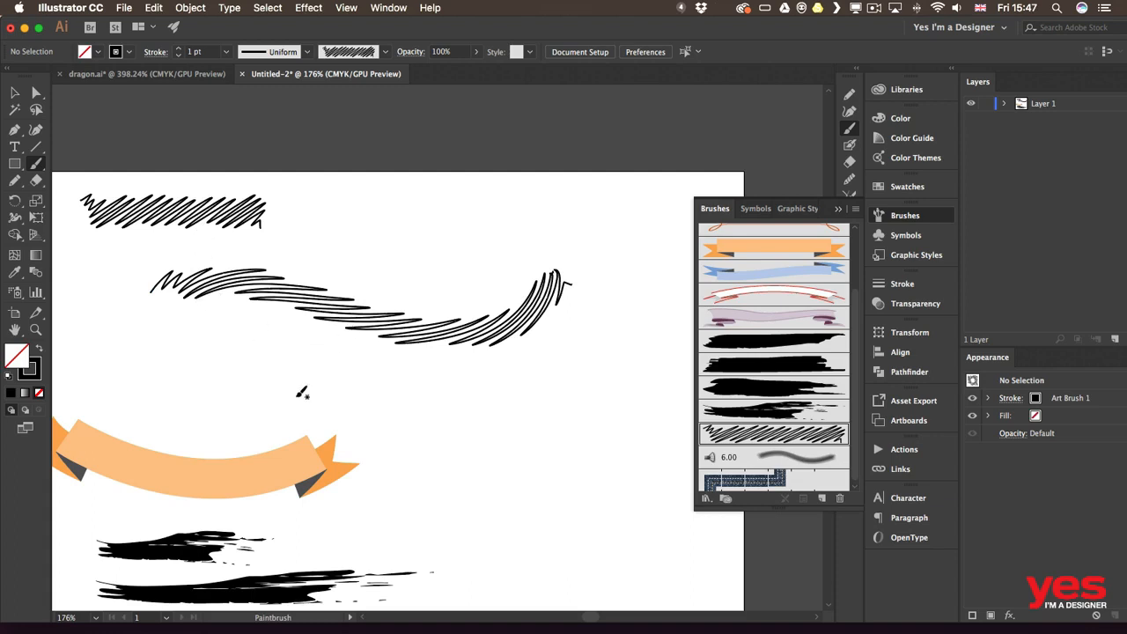
{"action": "mouse_move", "coordinate": [168, 391]}
{"action": "left_mouse_down"}
{"action": "mouse_move", "coordinate": [253, 405]}
{"action": "mouse_move", "coordinate": [315, 372]}
{"action": "mouse_move", "coordinate": [378, 413]}
{"action": "mouse_move", "coordinate": [436, 378]}
{"action": "mouse_move", "coordinate": [502, 413]}
{"action": "mouse_move", "coordinate": [626, 391]}
{"action": "mouse_move", "coordinate": [656, 409]}
{"action": "left_mouse_up"}
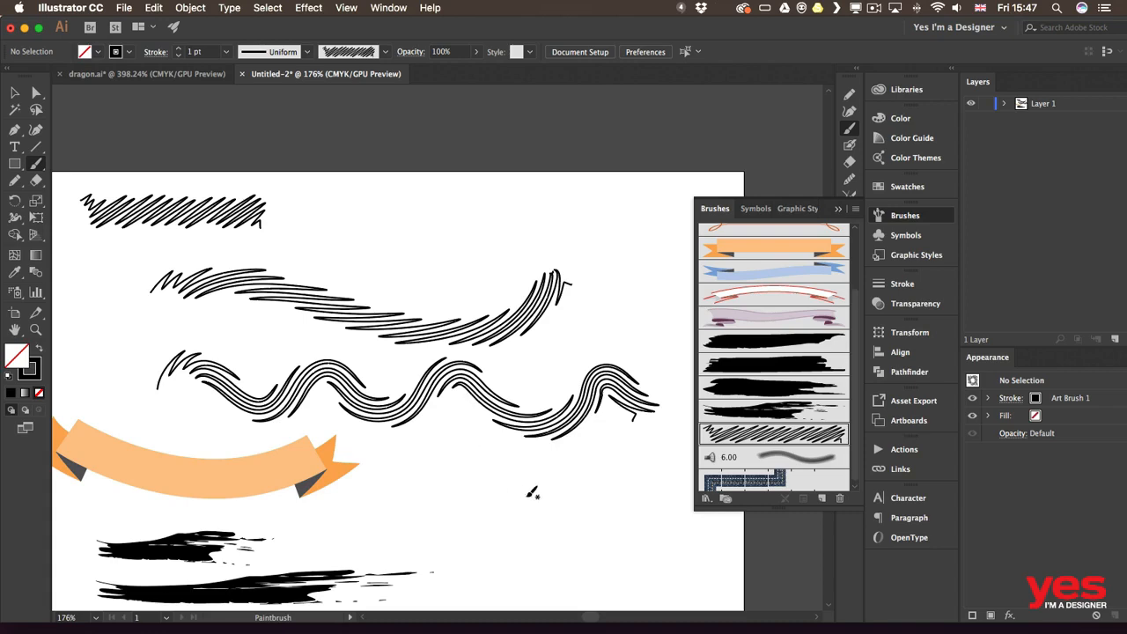
{"action": "mouse_move", "coordinate": [531, 493]}
{"action": "left_mouse_down"}
{"action": "mouse_move", "coordinate": [491, 305]}
{"action": "mouse_move", "coordinate": [443, 291]}
{"action": "mouse_move", "coordinate": [455, 368]}
{"action": "mouse_move", "coordinate": [591, 351]}
{"action": "mouse_move", "coordinate": [510, 313]}
{"action": "mouse_move", "coordinate": [605, 403]}
{"action": "mouse_move", "coordinate": [632, 407]}
{"action": "left_mouse_up"}
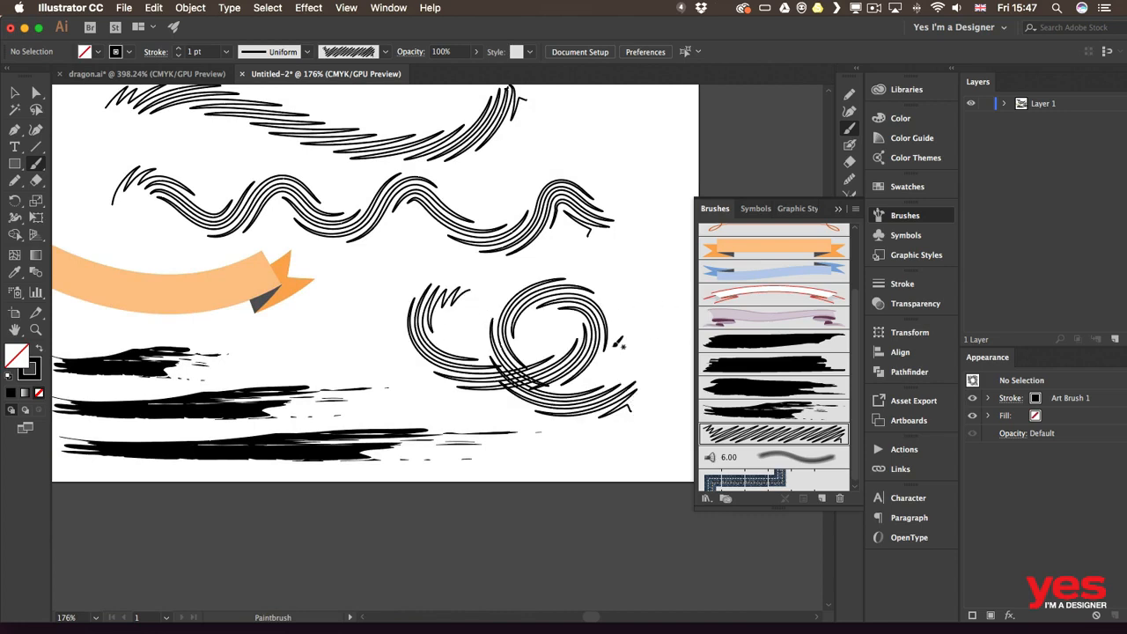
- Change the scribble art brush to Scale Proportionately, choosing to leave existing strokes as they are
{"action": "key", "text": "space"}
{"action": "mouse_move", "coordinate": [371, 239]}
{"action": "left_mouse_down"}
{"action": "mouse_move", "coordinate": [381, 288]}
{"action": "mouse_move", "coordinate": [455, 393]}
{"action": "left_mouse_up"}
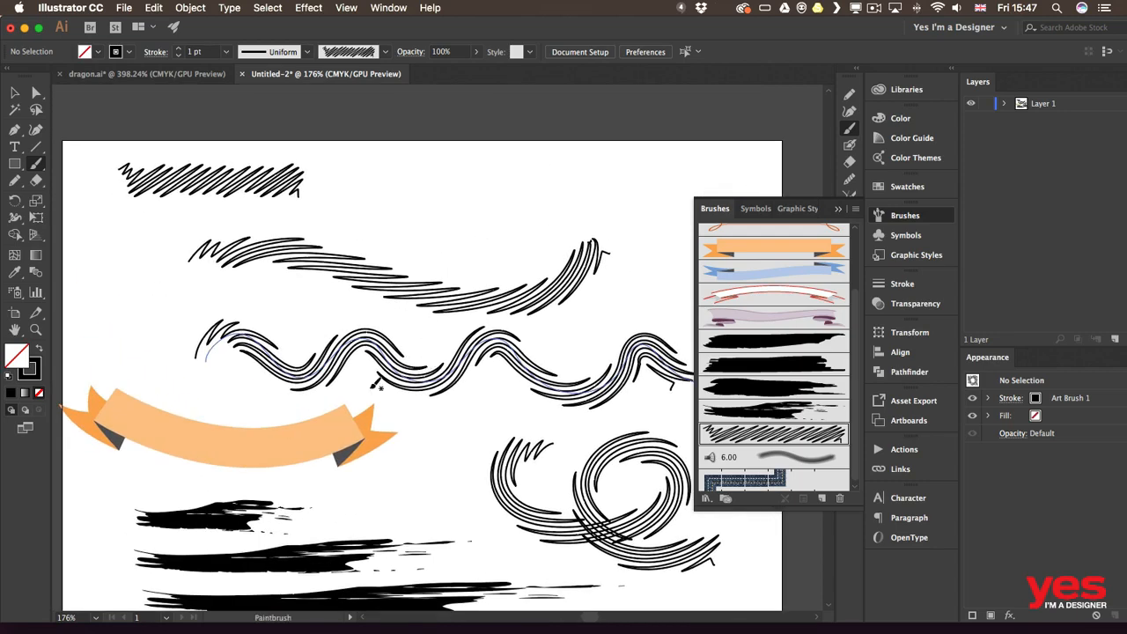
{"action": "key", "text": "space"}
{"action": "left_click_drag", "start_coordinate": [403, 466], "coordinate": [424, 360]}
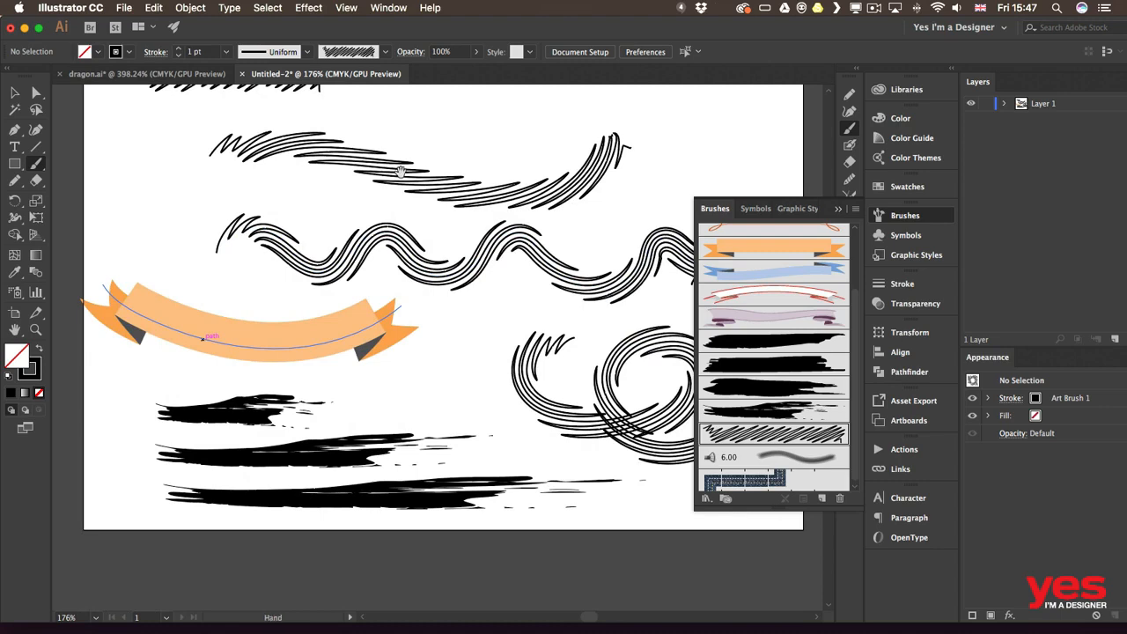
{"action": "key", "text": "space"}
{"action": "left_click_drag", "start_coordinate": [400, 173], "coordinate": [408, 299]}
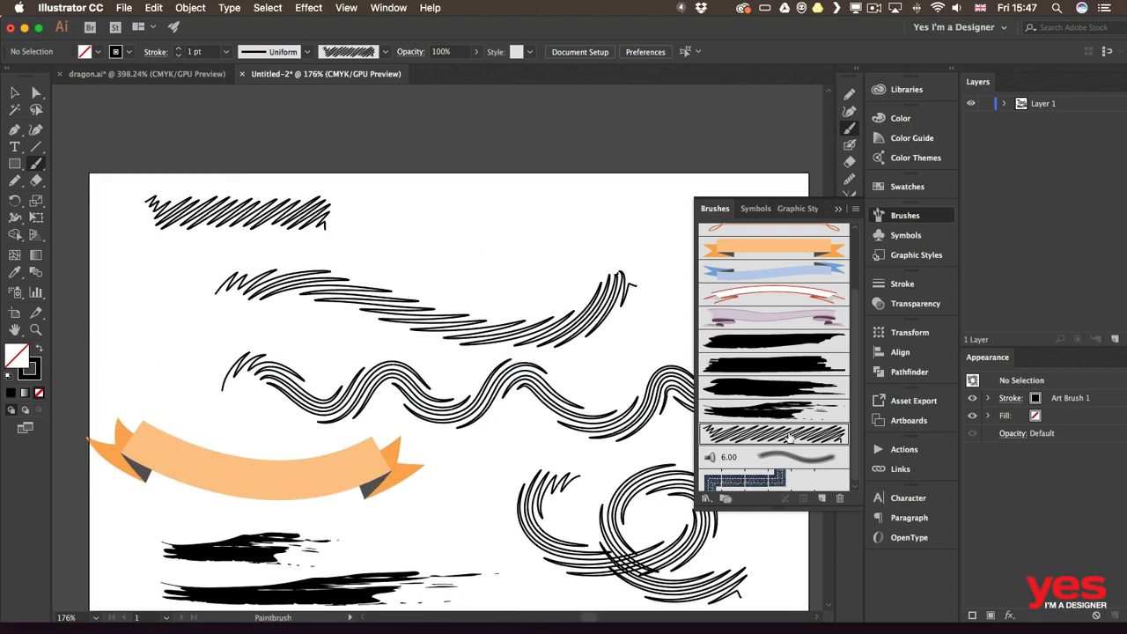
{"action": "double_click", "coordinate": [796, 433]}
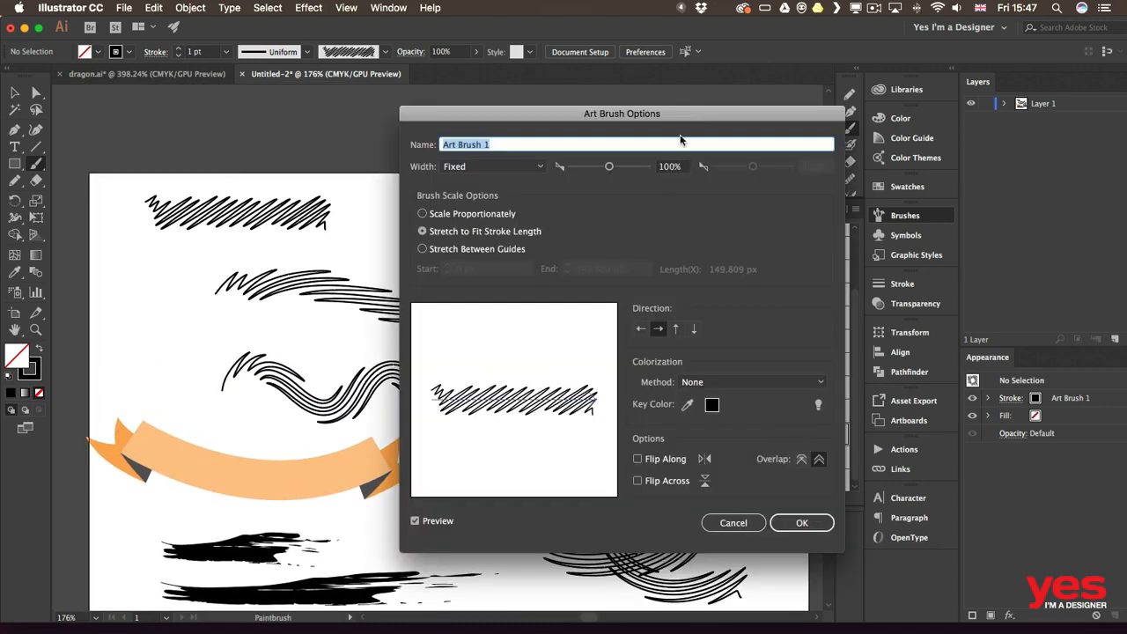
{"action": "mouse_move", "coordinate": [683, 114]}
{"action": "left_mouse_down"}
{"action": "mouse_move", "coordinate": [1071, 231]}
{"action": "mouse_move", "coordinate": [848, 120]}
{"action": "left_mouse_up"}
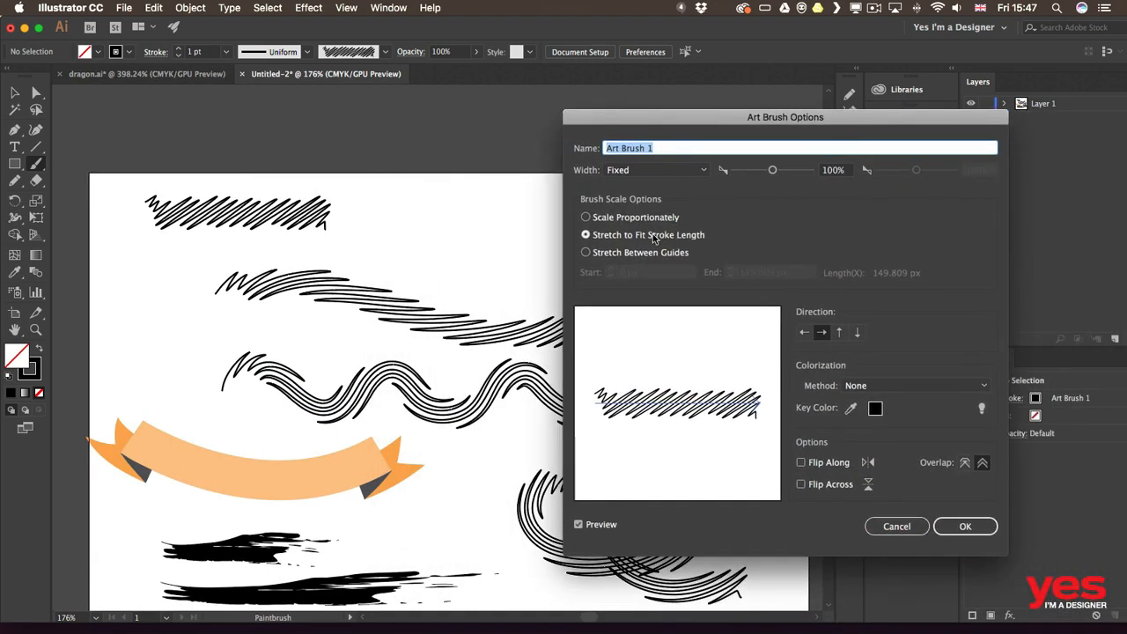
{"action": "left_click", "coordinate": [657, 220]}
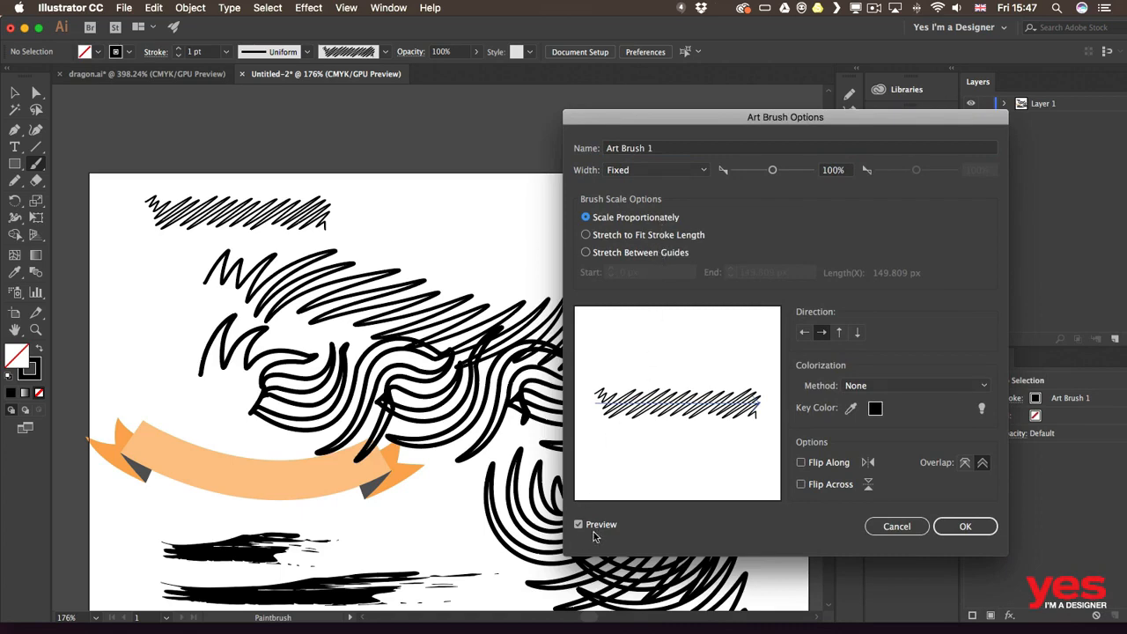
{"action": "mouse_move", "coordinate": [659, 122]}
{"action": "left_mouse_down"}
{"action": "mouse_move", "coordinate": [780, 150]}
{"action": "mouse_move", "coordinate": [891, 103]}
{"action": "mouse_move", "coordinate": [613, 109]}
{"action": "left_mouse_up"}
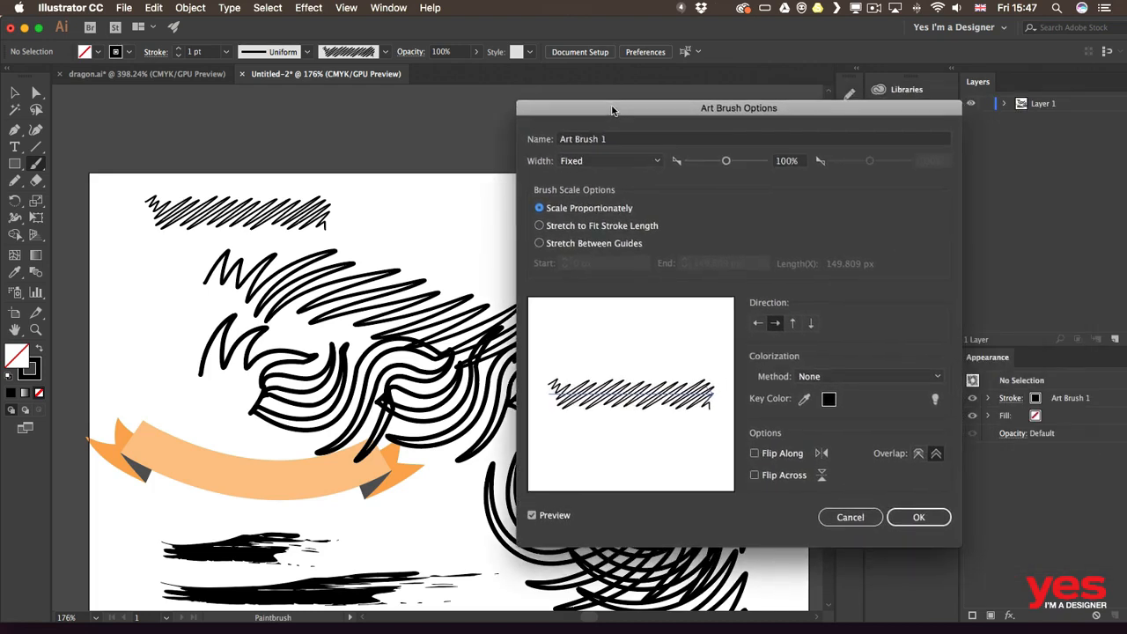
{"action": "left_click", "coordinate": [918, 517]}
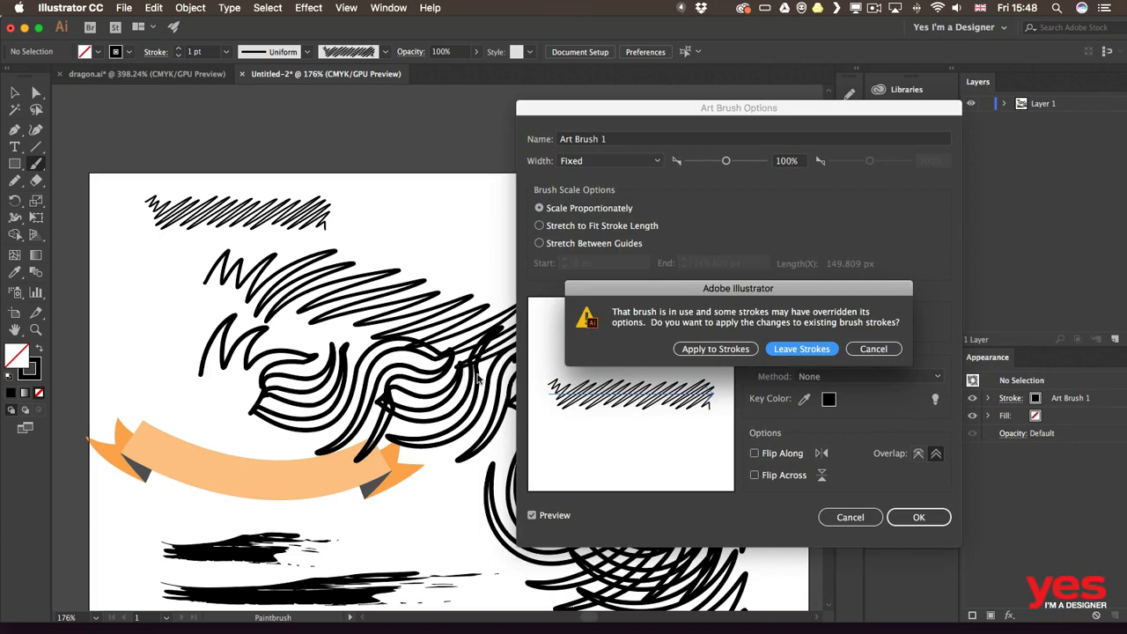
{"action": "left_click", "coordinate": [802, 351]}
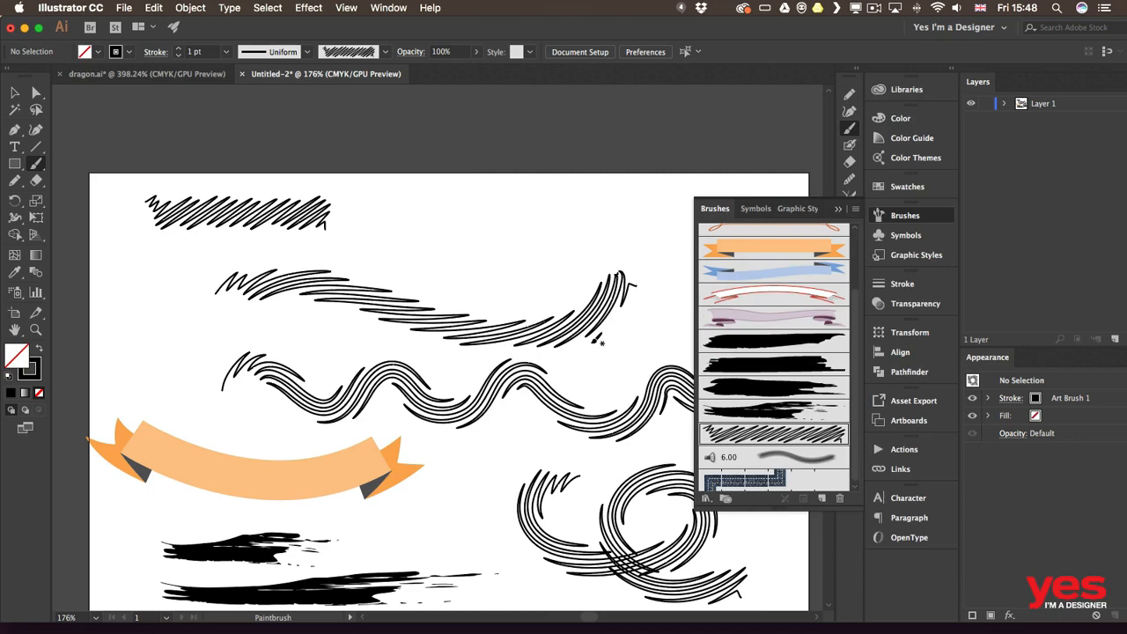
- Paint a short straight stroke beside the original scribble and a longer straight one above the artboard with the scribble brush
{"action": "left_click_drag", "start_coordinate": [485, 217], "coordinate": [349, 227]}
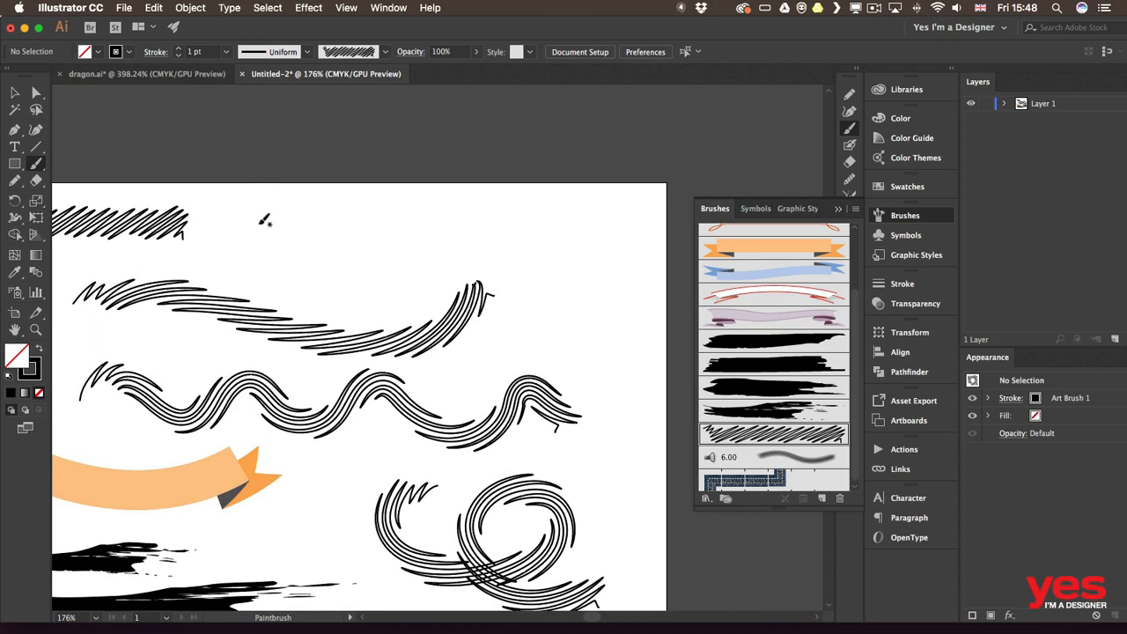
{"action": "left_click_drag", "start_coordinate": [261, 222], "coordinate": [447, 220]}
{"action": "scroll", "coordinate": [317, 276], "scroll_direction": "left", "scroll_amount": 4}
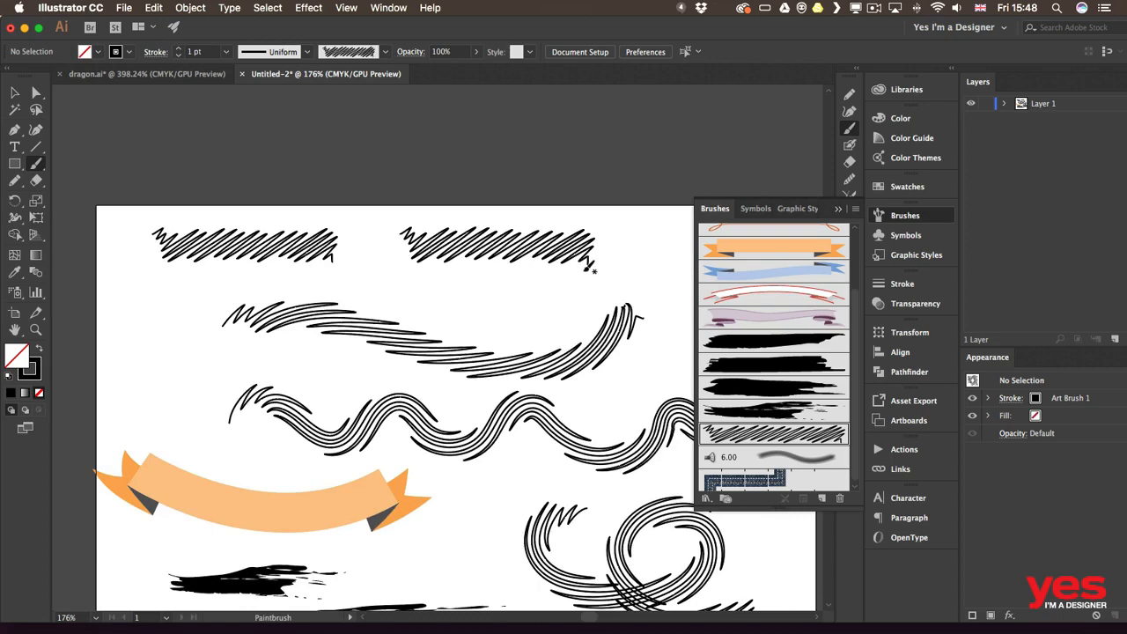
{"action": "scroll", "coordinate": [189, 171], "scroll_direction": "up", "scroll_amount": 2}
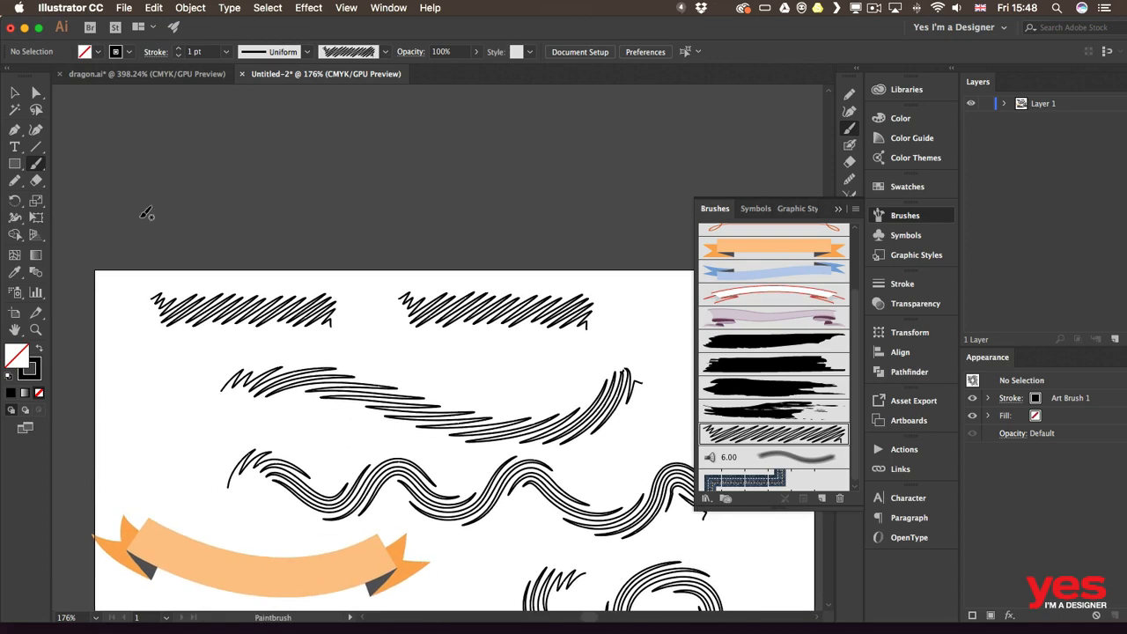
{"action": "left_click_drag", "start_coordinate": [144, 212], "coordinate": [588, 218]}
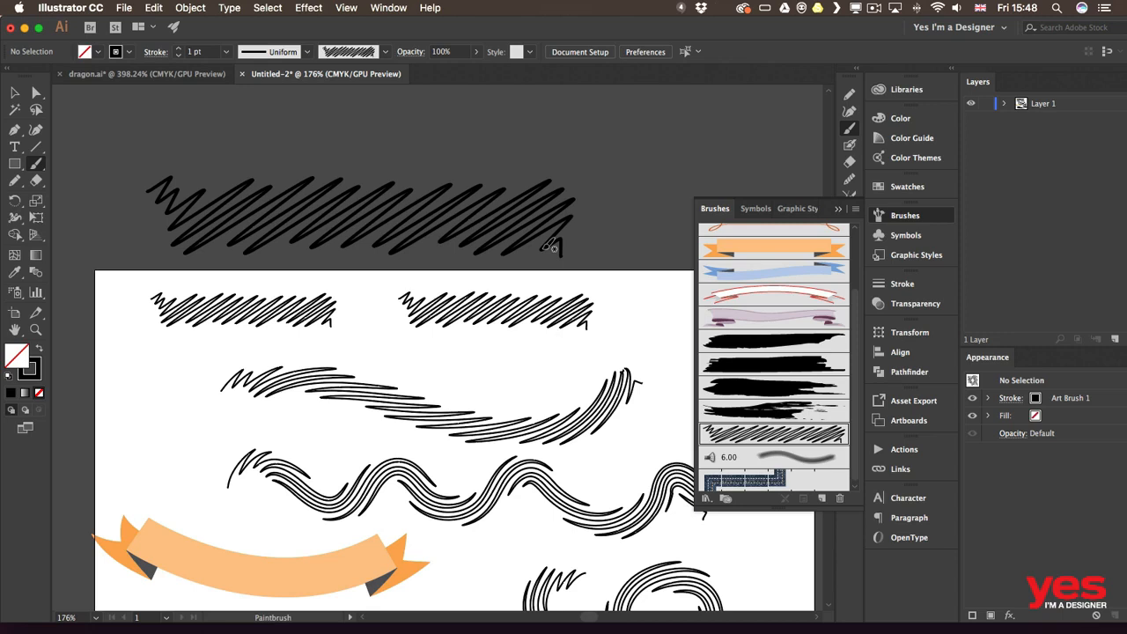
- Change the scribble brush to Stretch Between Guides, start 30.999 px and end 120.707 px, leaving existing strokes as they are
{"action": "double_click", "coordinate": [738, 434]}
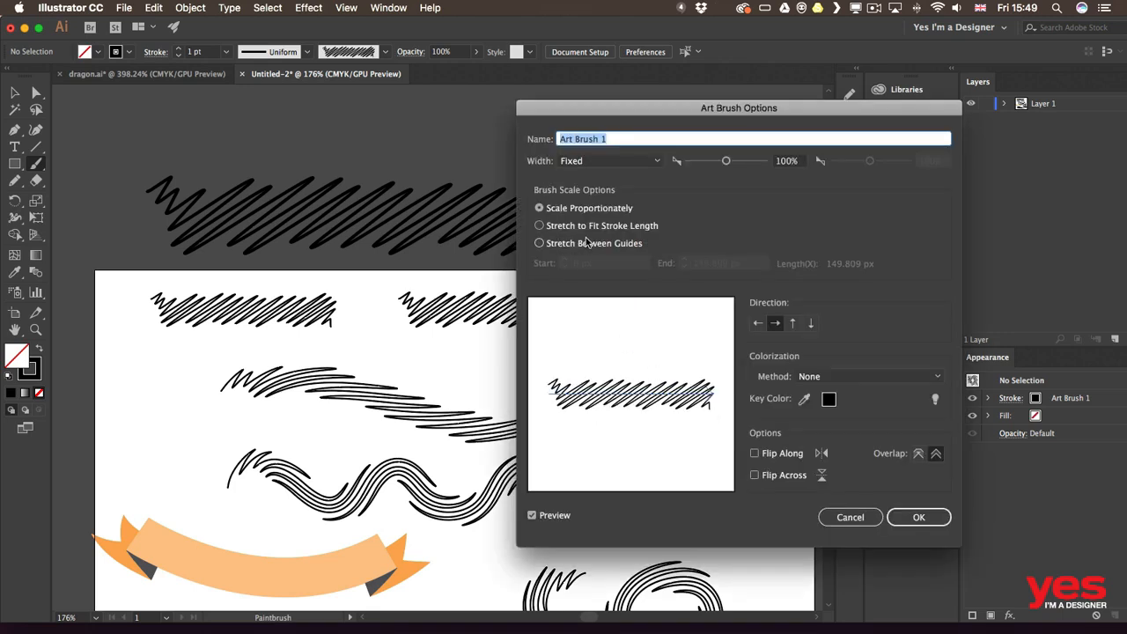
{"action": "left_click", "coordinate": [590, 244]}
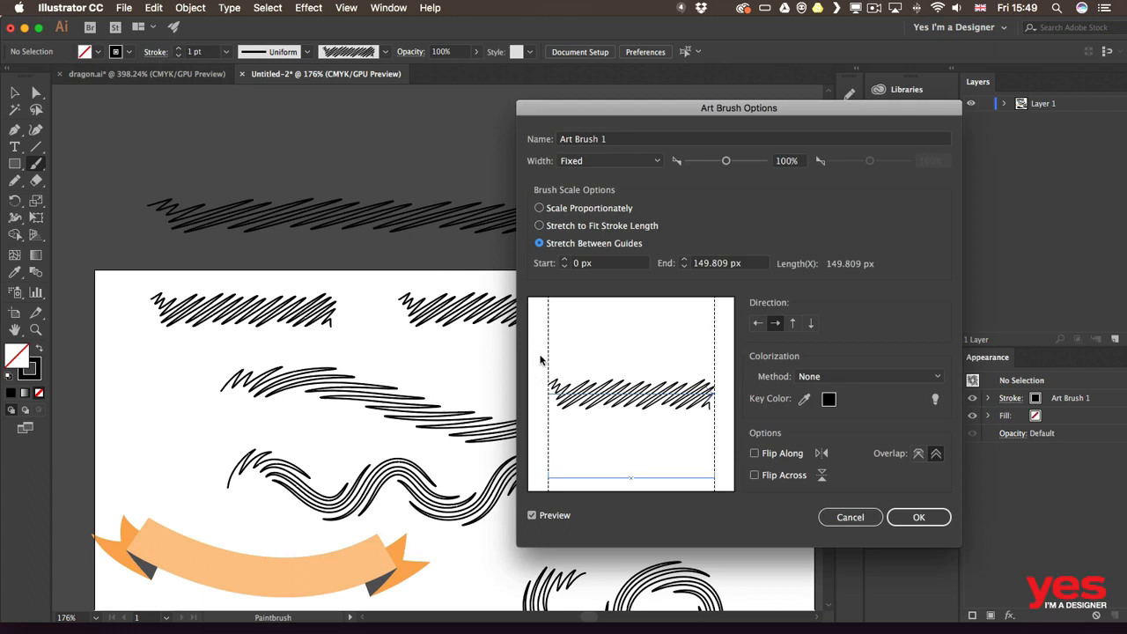
{"action": "mouse_move", "coordinate": [547, 354]}
{"action": "left_mouse_down"}
{"action": "mouse_move", "coordinate": [575, 361]}
{"action": "mouse_move", "coordinate": [582, 377]}
{"action": "left_mouse_up"}
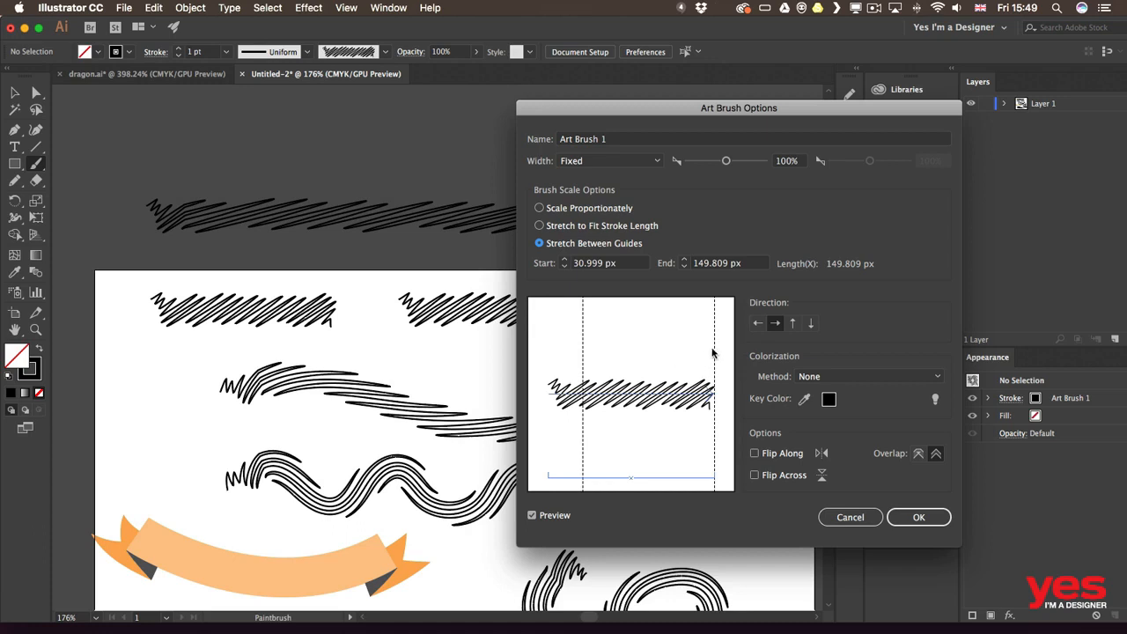
{"action": "left_click_drag", "start_coordinate": [712, 353], "coordinate": [685, 354]}
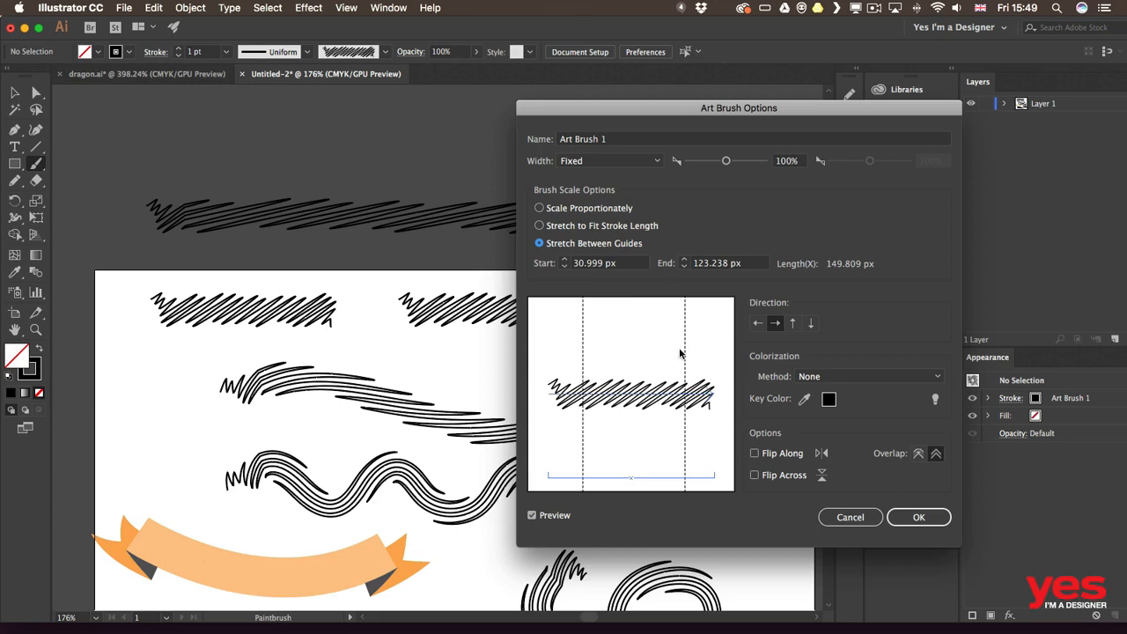
{"action": "left_click_drag", "start_coordinate": [686, 352], "coordinate": [681, 355]}
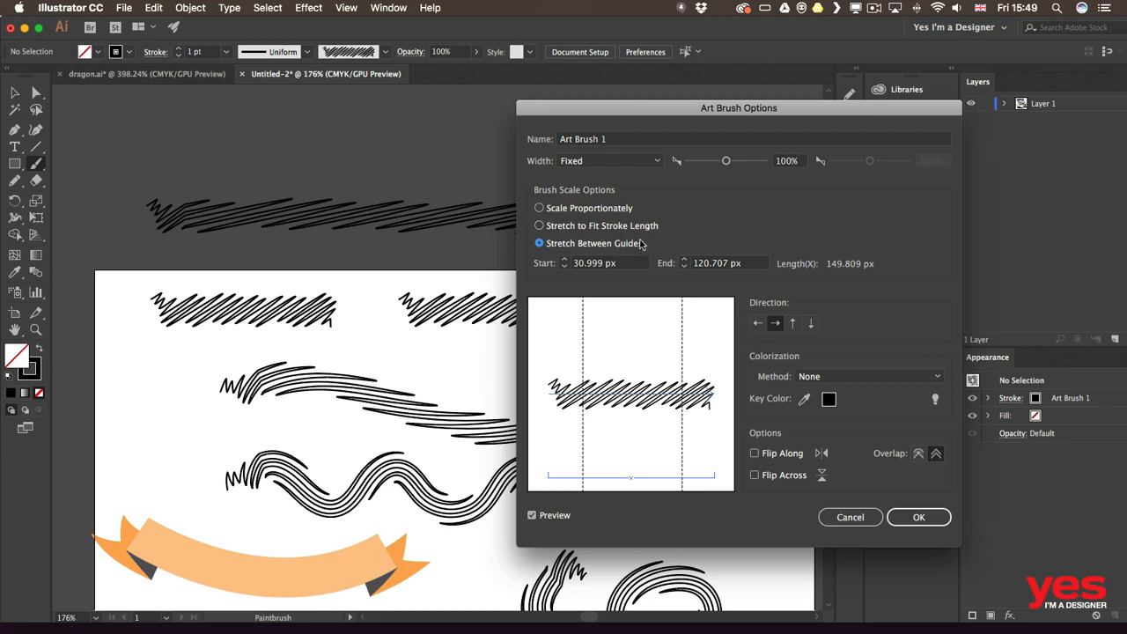
{"action": "left_click_drag", "start_coordinate": [612, 107], "coordinate": [768, 96]}
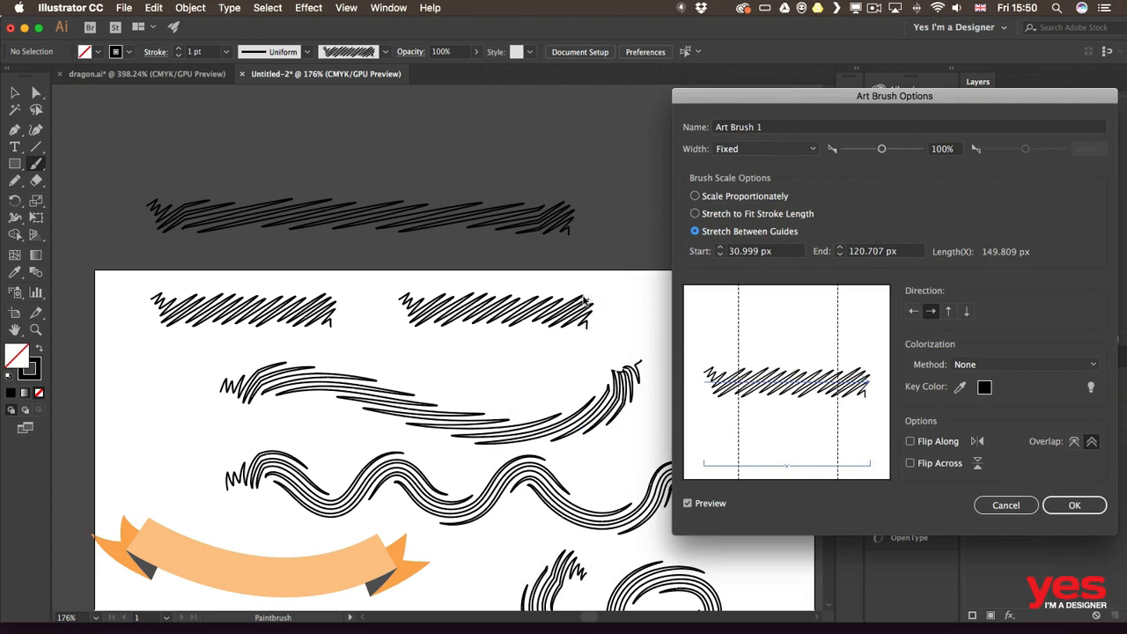
{"action": "left_click_drag", "start_coordinate": [826, 100], "coordinate": [691, 59]}
{"action": "left_click", "coordinate": [922, 463]}
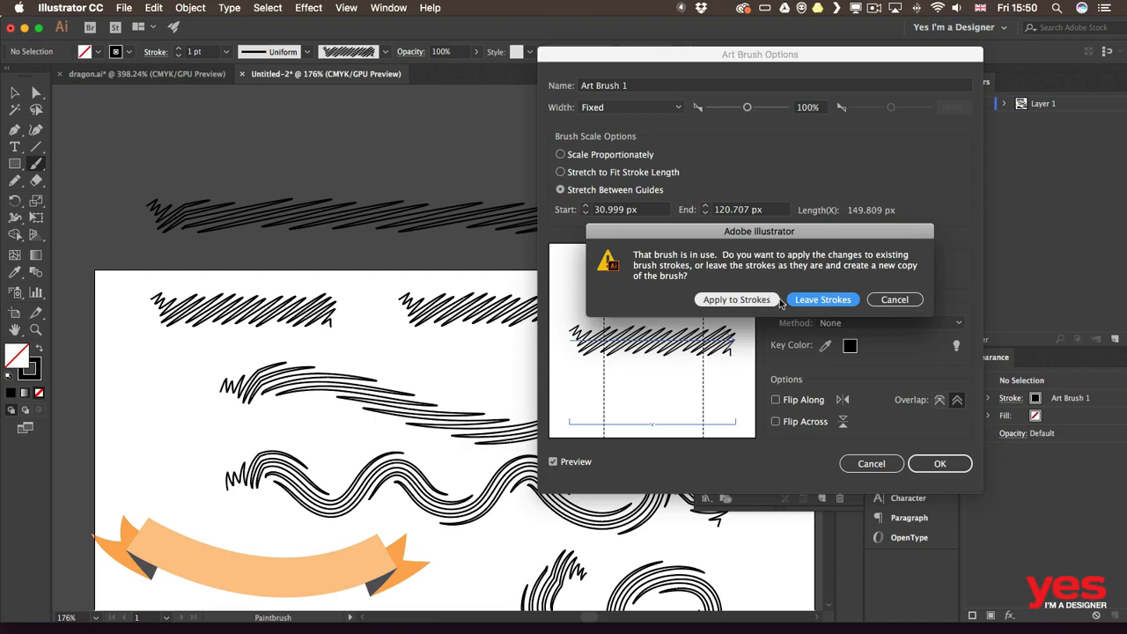
{"action": "left_click", "coordinate": [828, 302]}
- Switch to the dragon.ai document and start a new art brush from the dragon group
{"action": "scroll", "coordinate": [387, 376], "scroll_direction": "down", "scroll_amount": 2}
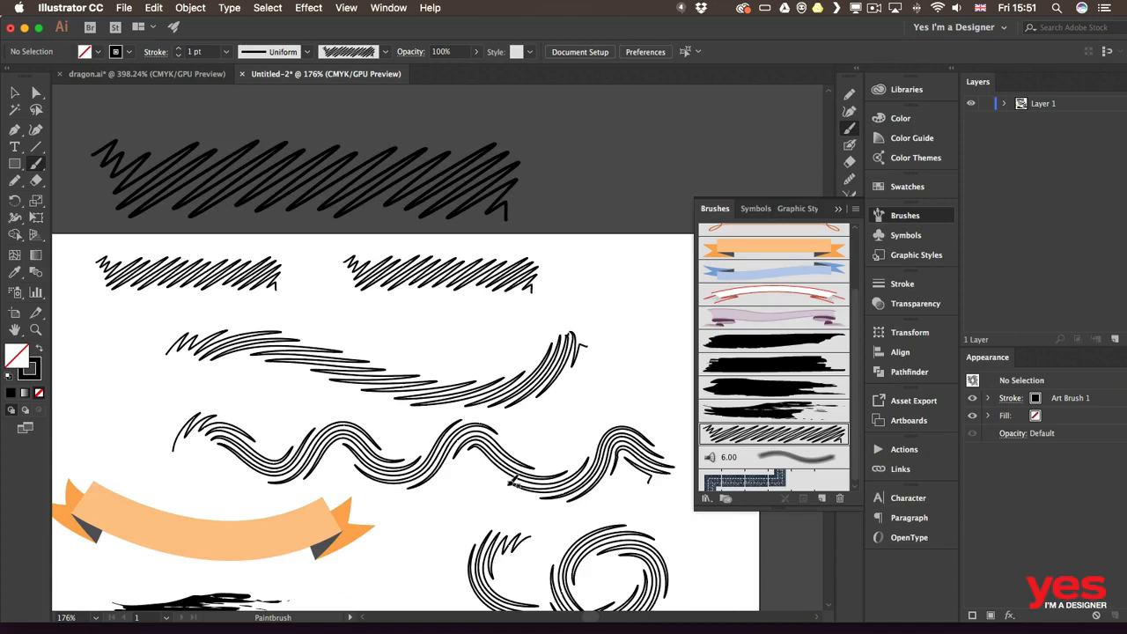
{"action": "left_click_drag", "start_coordinate": [478, 491], "coordinate": [522, 428]}
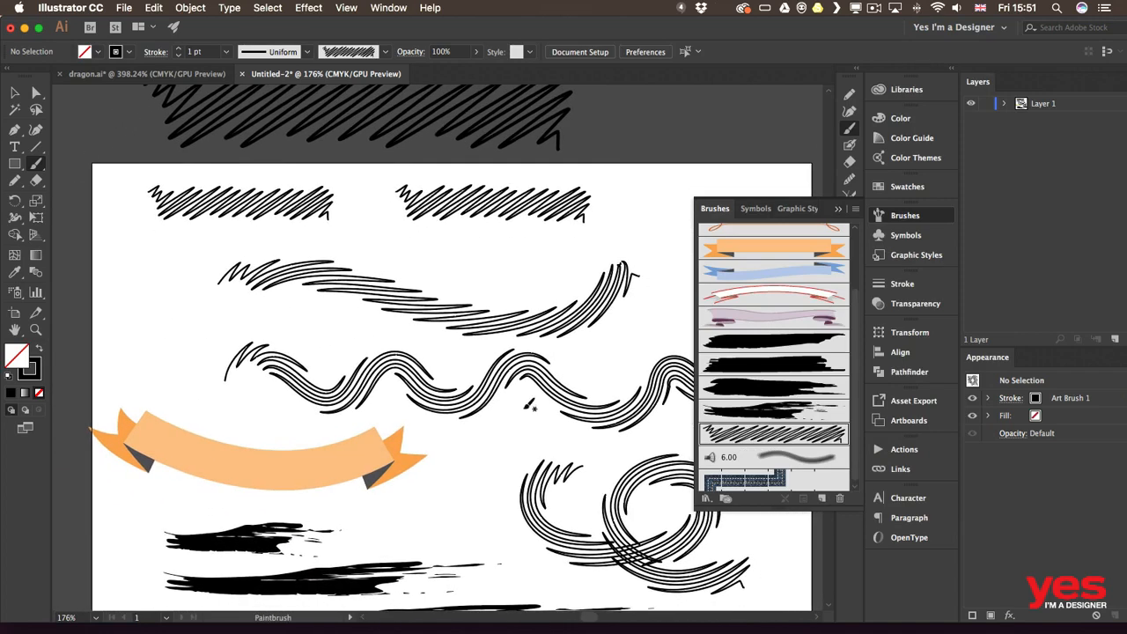
{"action": "left_click", "coordinate": [141, 76]}
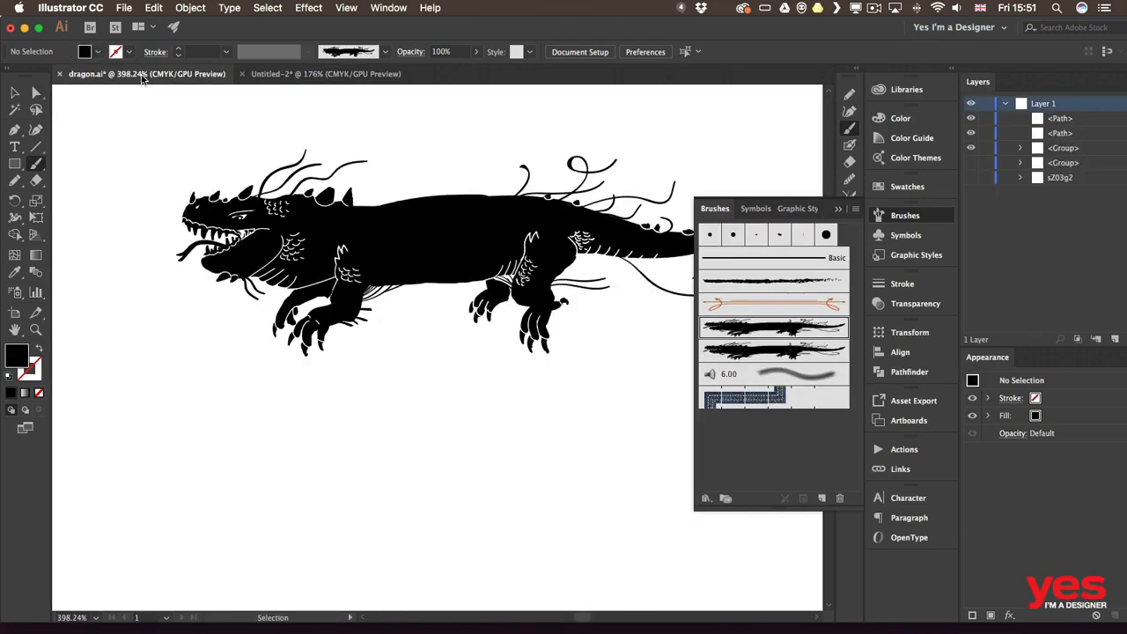
{"action": "key", "text": "v"}
{"action": "left_click", "coordinate": [838, 209]}
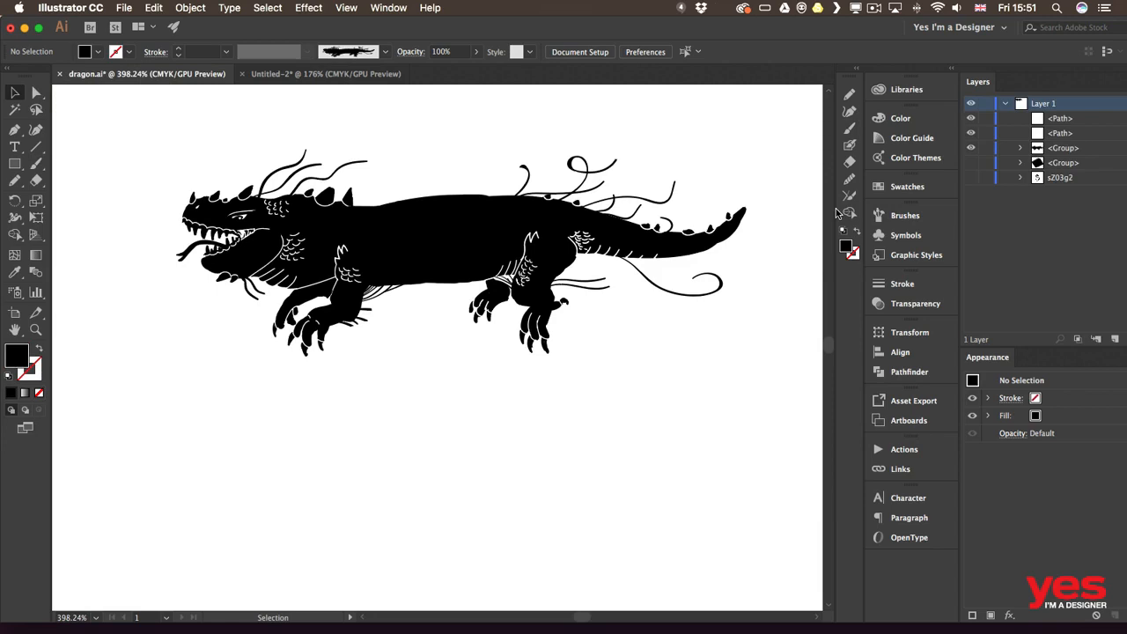
{"action": "left_click", "coordinate": [467, 350]}
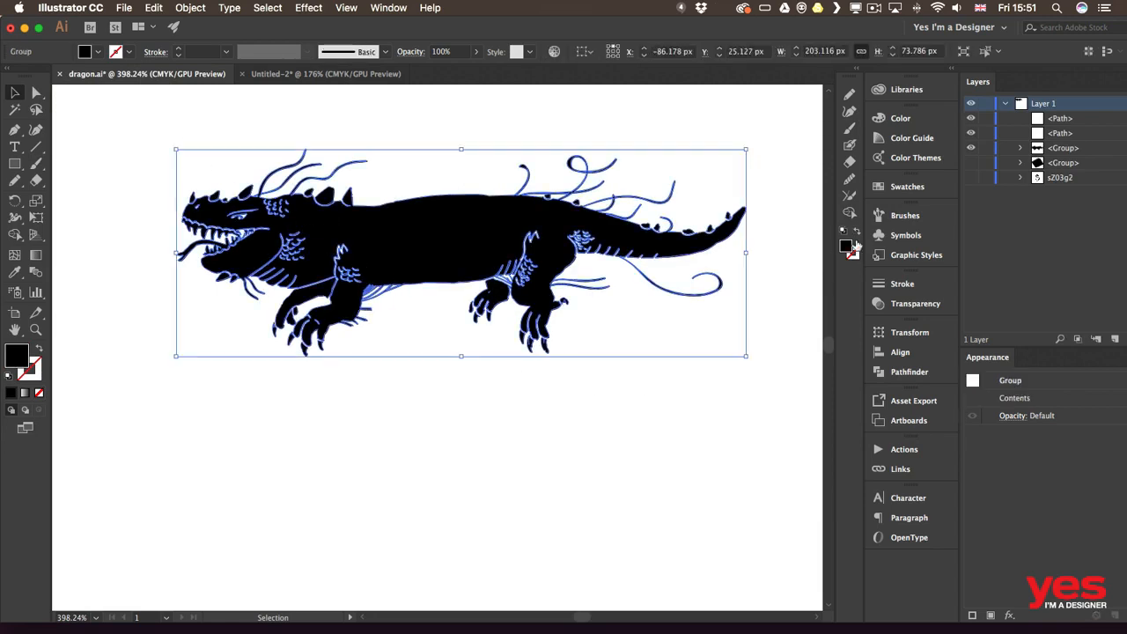
{"action": "left_click", "coordinate": [902, 215]}
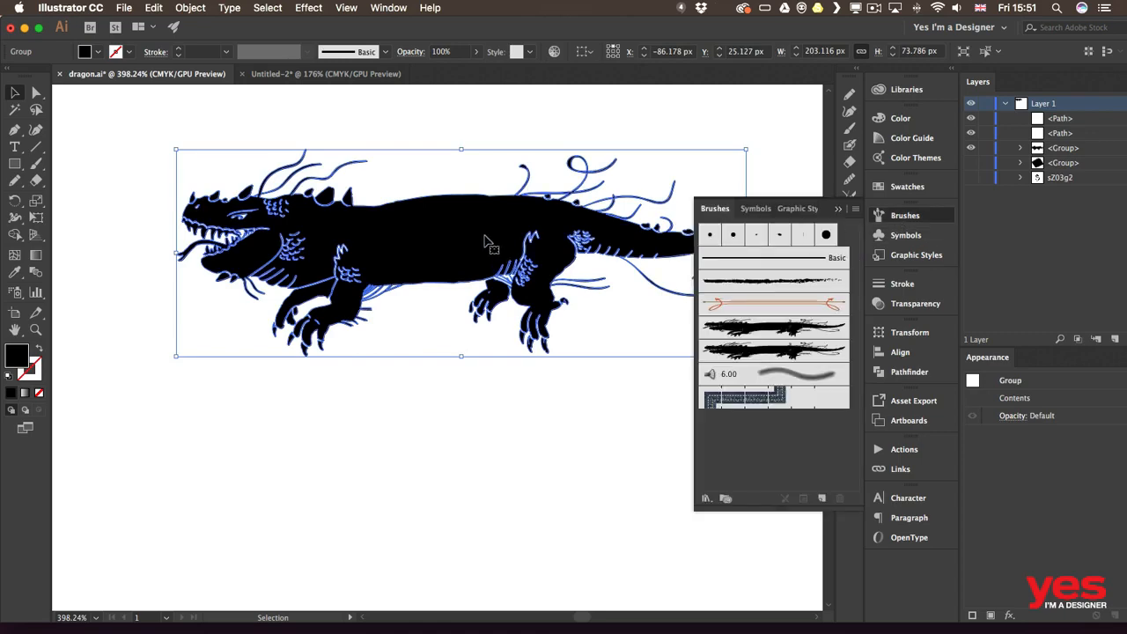
{"action": "mouse_move", "coordinate": [484, 238]}
{"action": "left_mouse_down"}
{"action": "mouse_move", "coordinate": [598, 291]}
{"action": "mouse_move", "coordinate": [778, 424]}
{"action": "left_mouse_up"}
{"action": "left_click", "coordinate": [534, 287]}
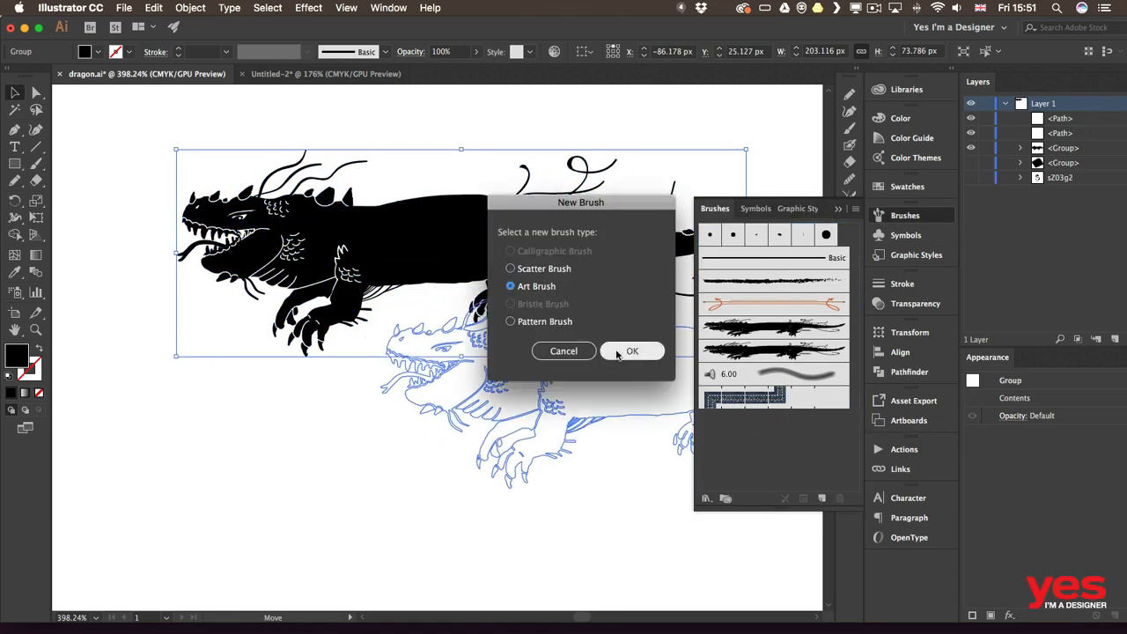
{"action": "left_click", "coordinate": [643, 359]}
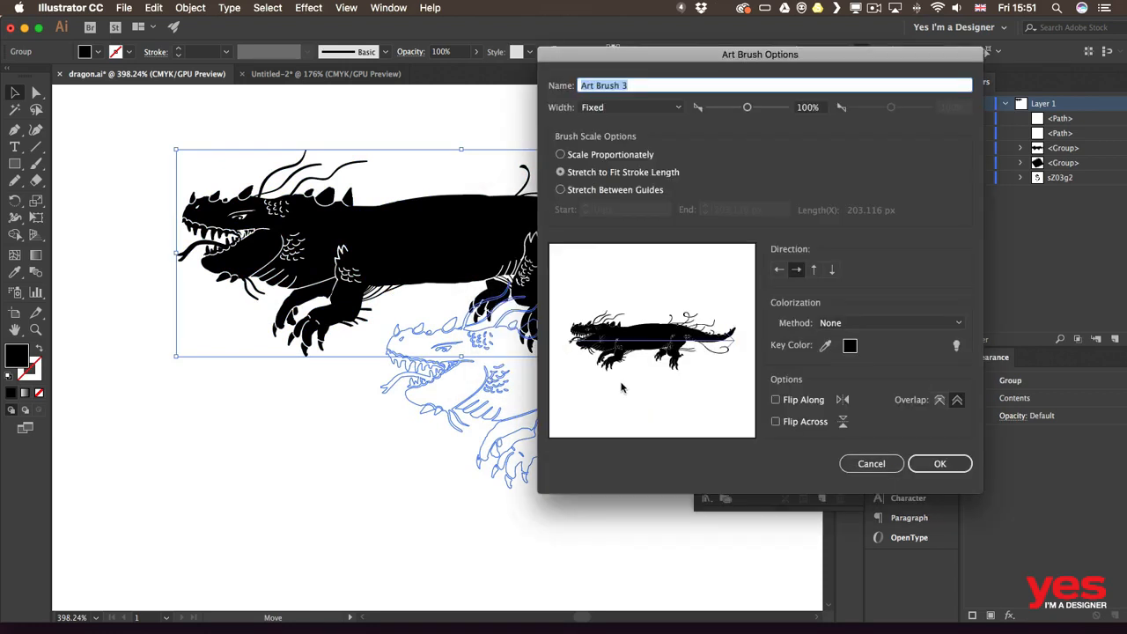
- Set the new dragon brush to Stretch Between Guides, from 78.056 px to 102.759 px along its body, and create it
{"action": "left_click", "coordinate": [599, 191]}
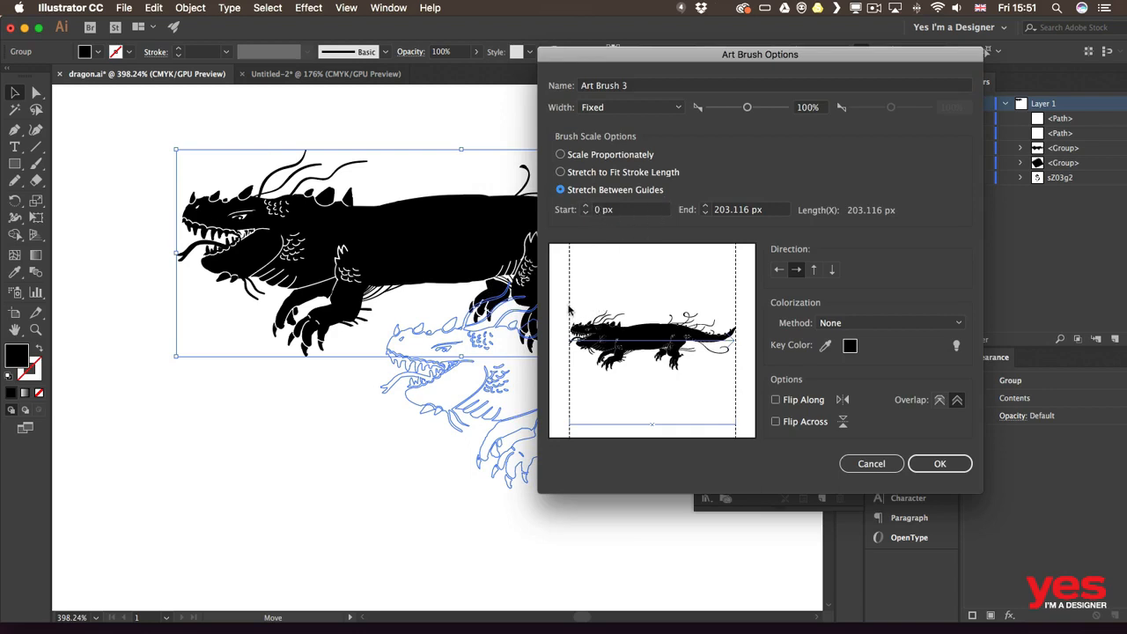
{"action": "left_click_drag", "start_coordinate": [571, 309], "coordinate": [634, 312]}
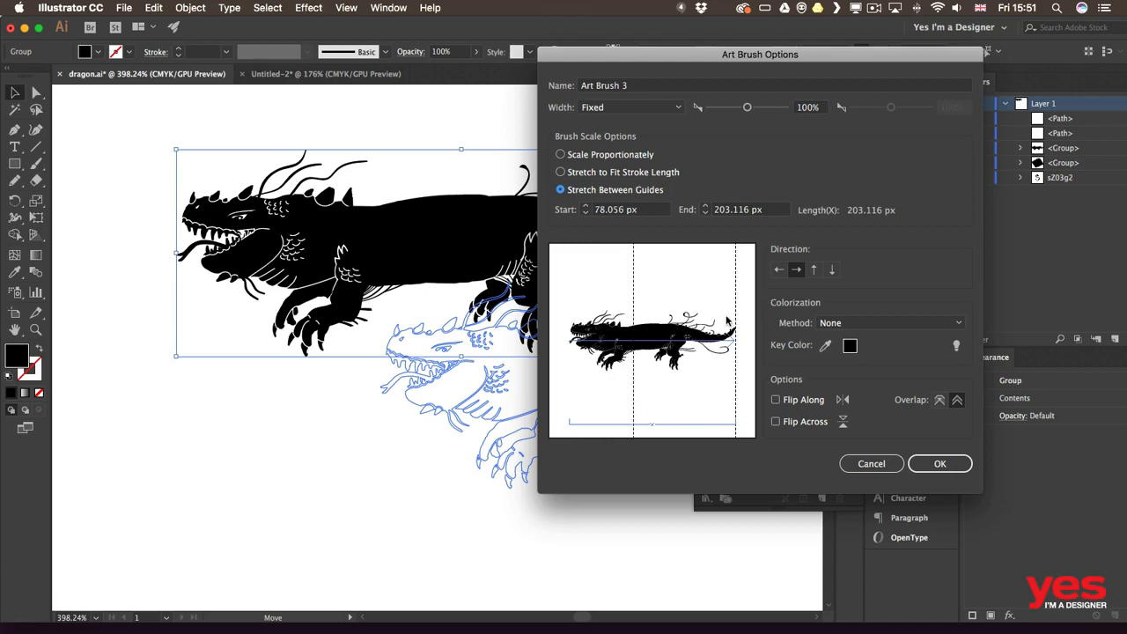
{"action": "left_click_drag", "start_coordinate": [737, 313], "coordinate": [652, 301]}
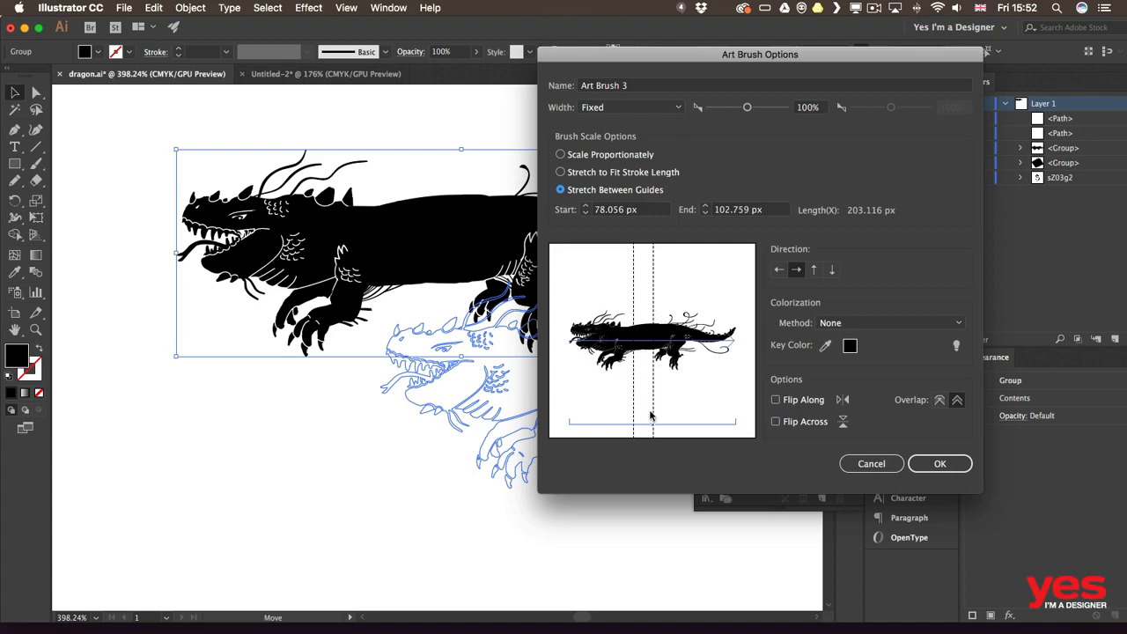
{"action": "left_click", "coordinate": [939, 464]}
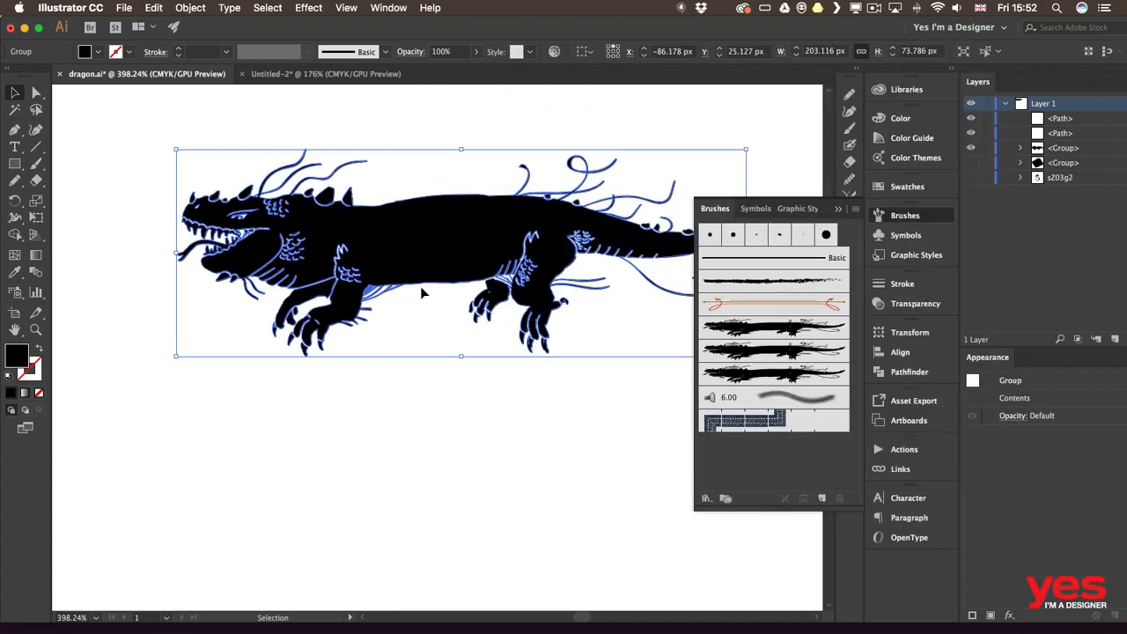
- Paint a long, gently wavy stroke below the original dragon with the newly created dragon brush
{"action": "key", "text": "a"}
{"action": "key", "text": "super+minus"}
{"action": "key", "text": "super+minus"}
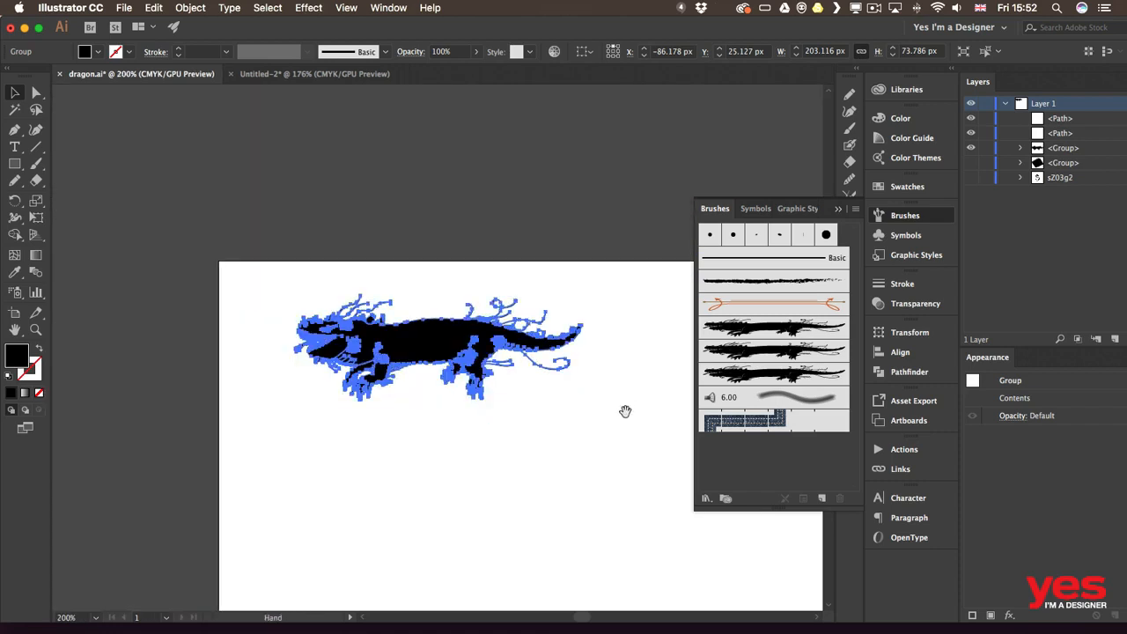
{"action": "key", "text": "super+0"}
{"action": "key", "text": "v"}
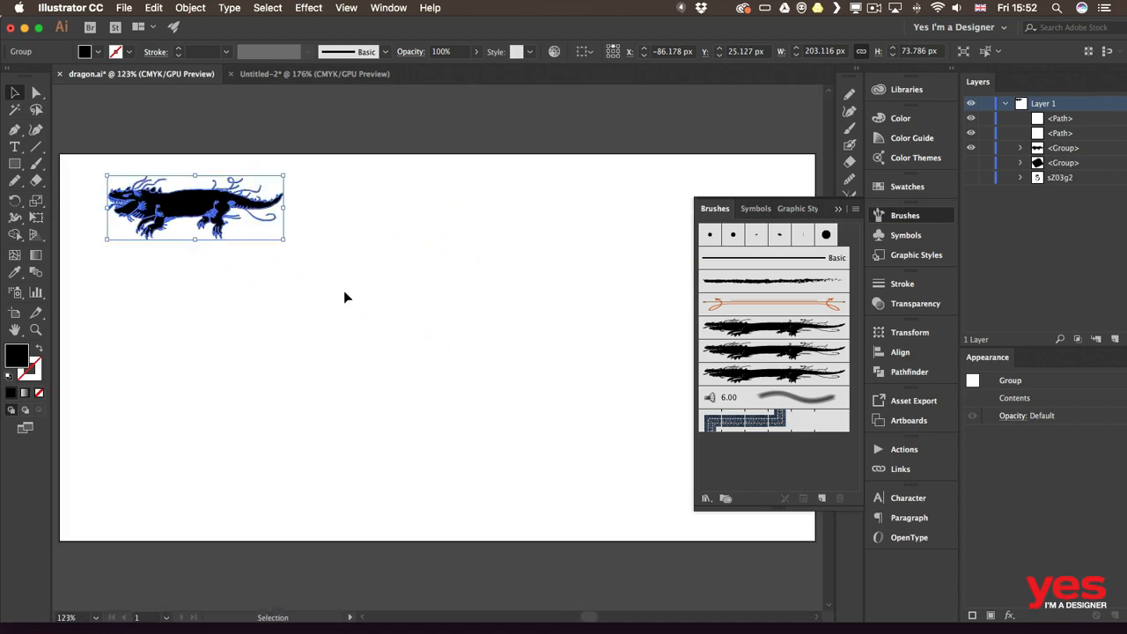
{"action": "left_click", "coordinate": [476, 310]}
{"action": "key", "text": "b"}
{"action": "left_click", "coordinate": [758, 373]}
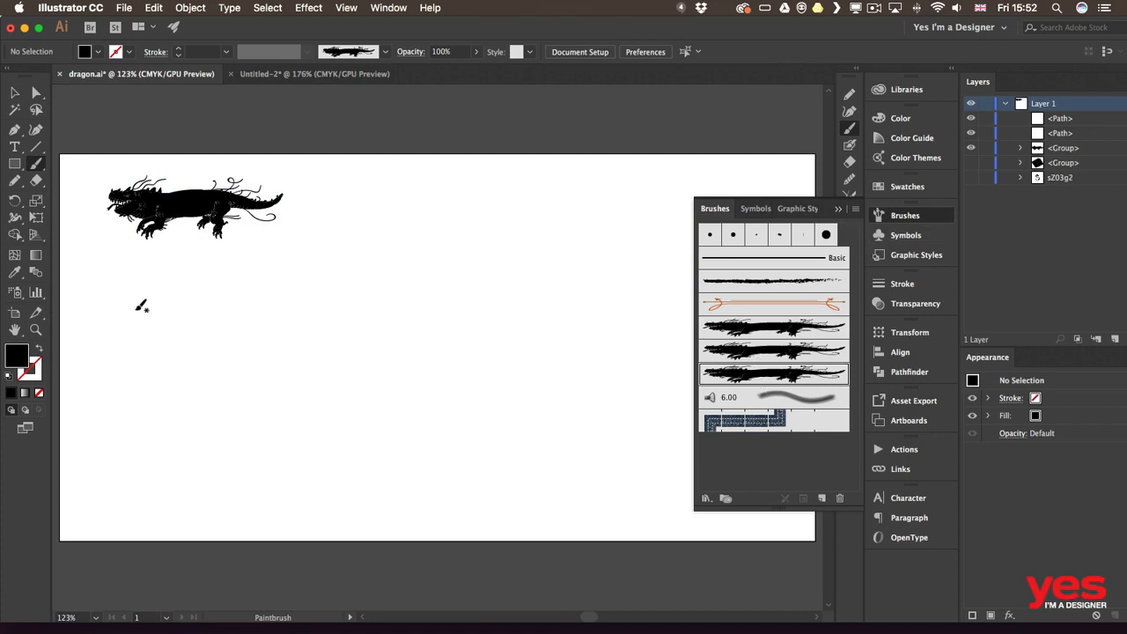
{"action": "left_click_drag", "start_coordinate": [138, 306], "coordinate": [539, 294]}
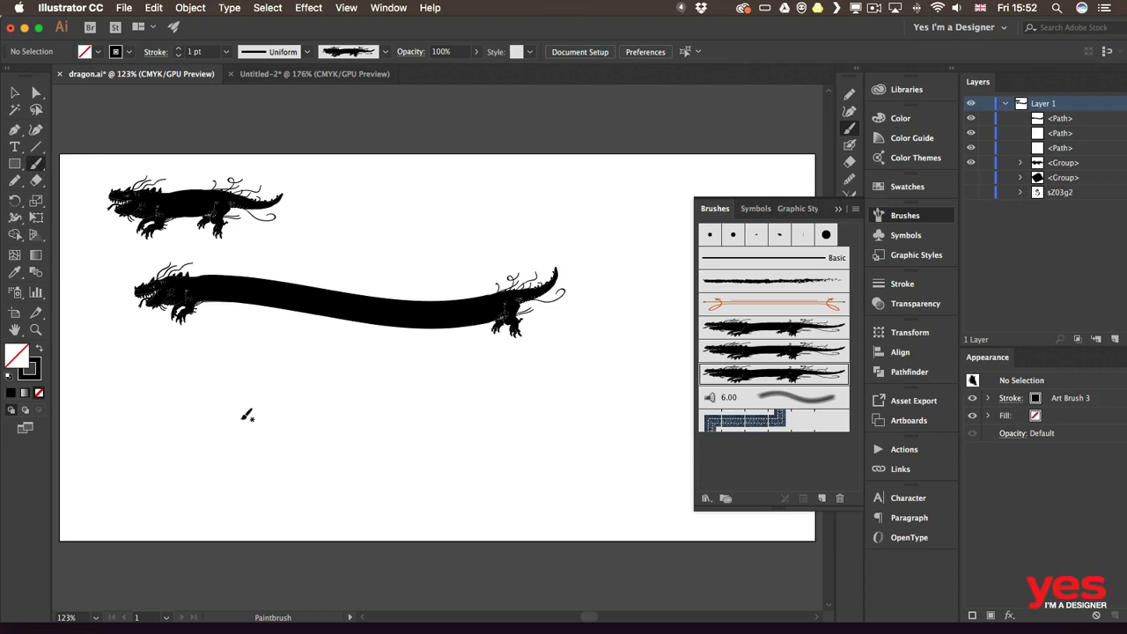
- Paint a sagging curved stroke below the long dragon and a rising S-shaped one to its right with the same dragon brush
{"action": "key", "text": "super+equal"}
{"action": "key", "text": "super+equal"}
{"action": "left_click_drag", "start_coordinate": [454, 352], "coordinate": [609, 316]}
{"action": "mouse_move", "coordinate": [185, 362]}
{"action": "left_mouse_down"}
{"action": "mouse_move", "coordinate": [202, 356]}
{"action": "mouse_move", "coordinate": [398, 448]}
{"action": "mouse_move", "coordinate": [551, 407]}
{"action": "left_mouse_up"}
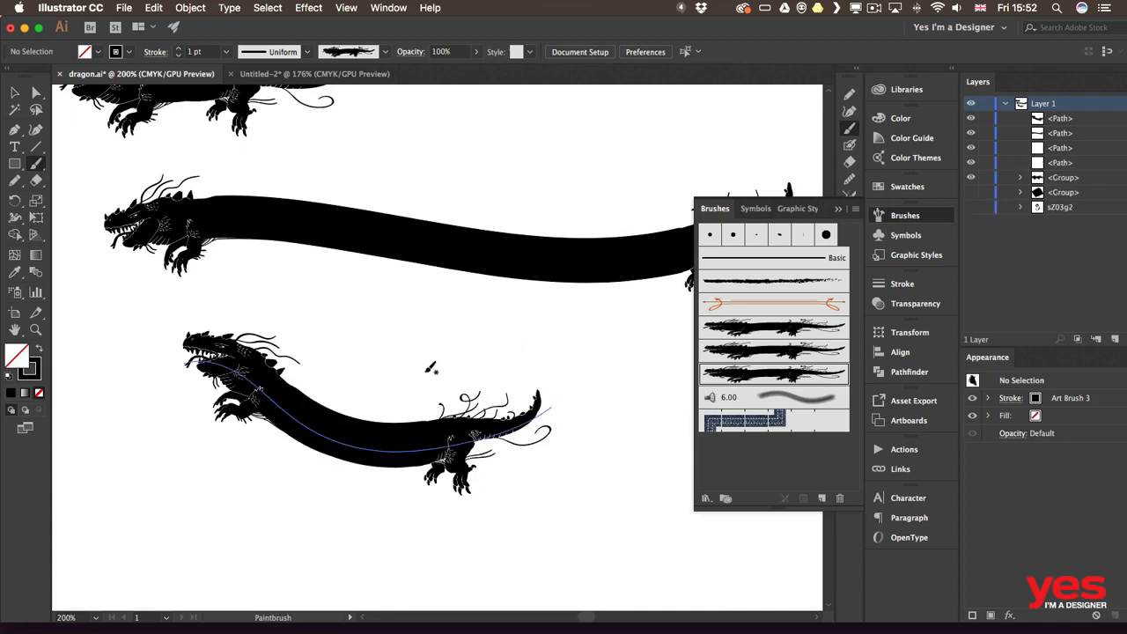
{"action": "left_click_drag", "start_coordinate": [555, 379], "coordinate": [327, 222]}
{"action": "mouse_move", "coordinate": [415, 370]}
{"action": "left_mouse_down"}
{"action": "mouse_move", "coordinate": [505, 239]}
{"action": "mouse_move", "coordinate": [671, 172]}
{"action": "left_mouse_up"}
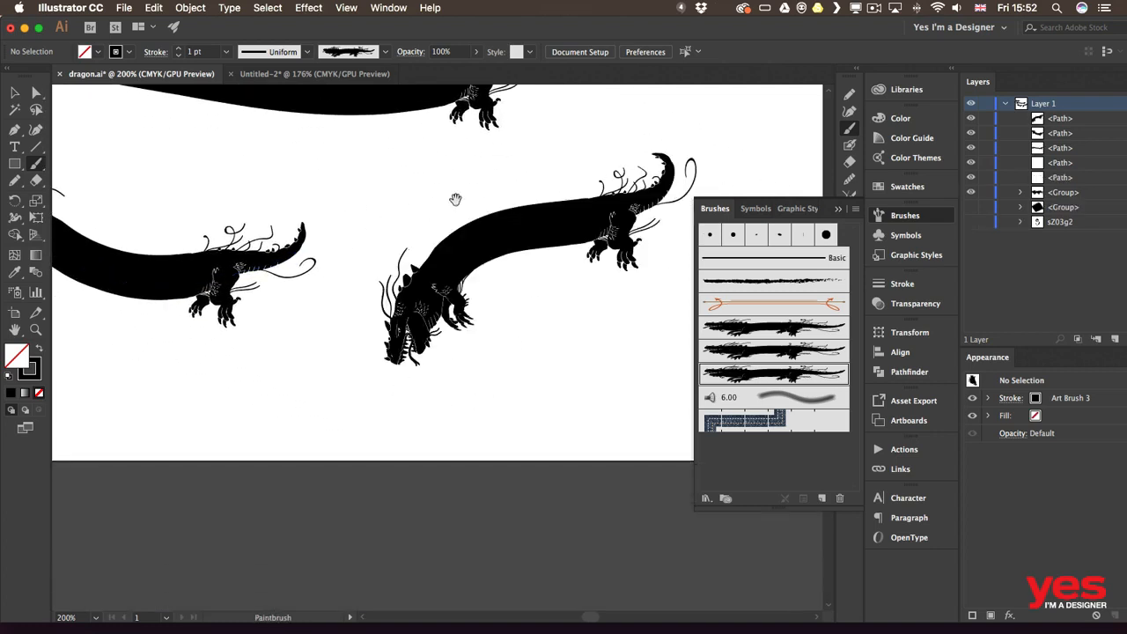
- Draw a 192.5 px circle with the new dragon brush in the artboard's upper-right area and rotate it so head and tail meet at the top
{"action": "left_click_drag", "start_coordinate": [456, 200], "coordinate": [114, 510]}
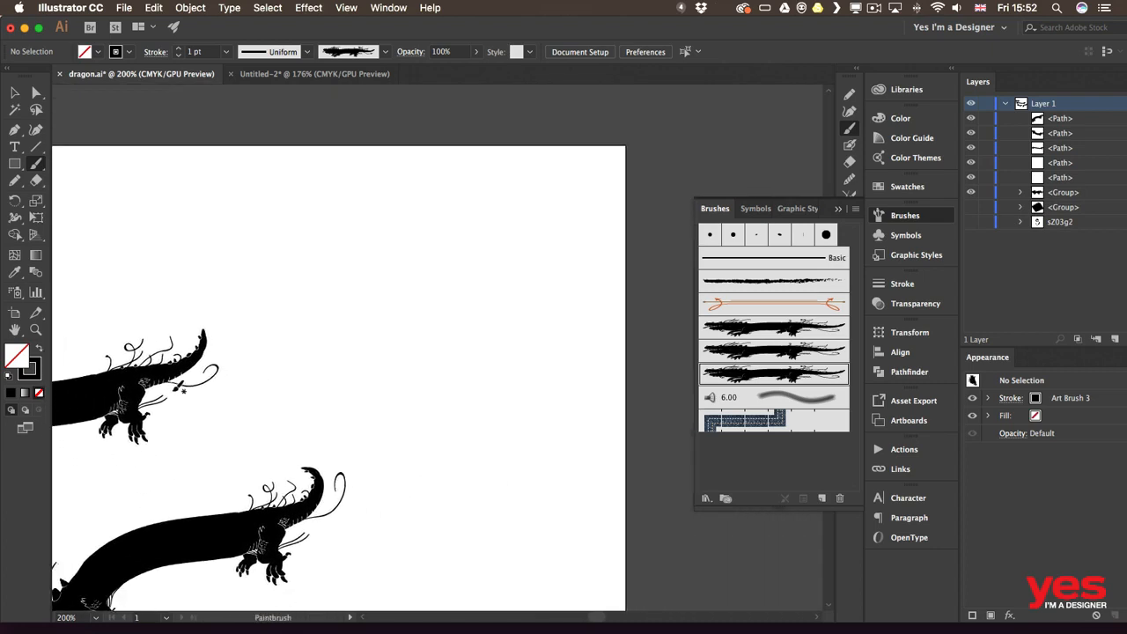
{"action": "key", "text": "l"}
{"action": "left_click_drag", "start_coordinate": [280, 193], "coordinate": [544, 426]}
{"action": "left_click", "coordinate": [762, 377]}
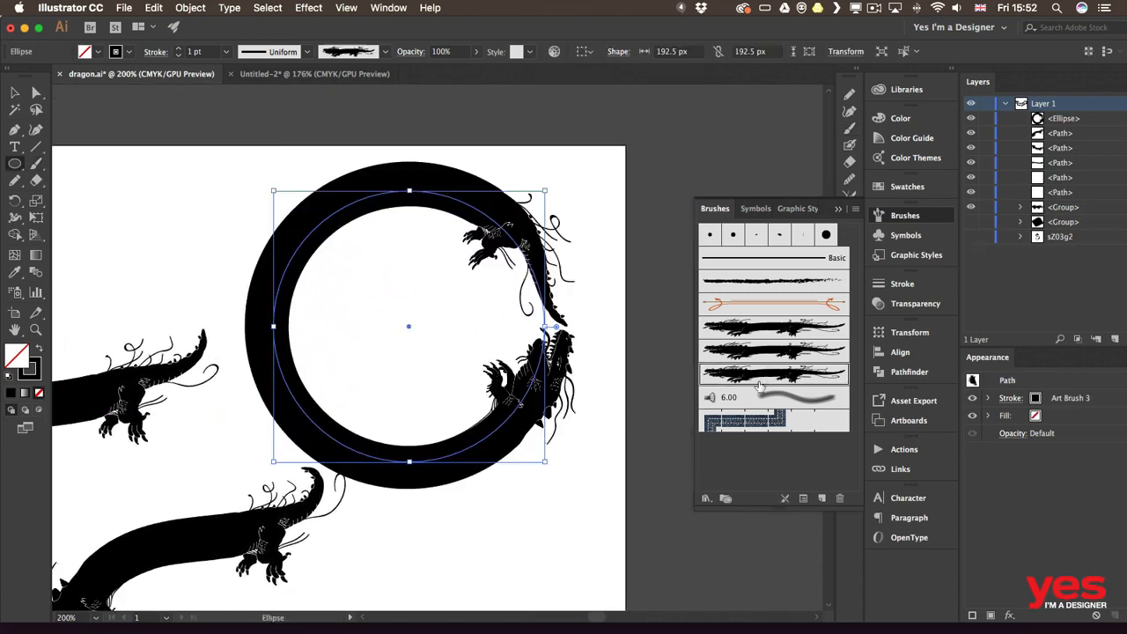
{"action": "key", "text": "v"}
{"action": "left_click", "coordinate": [592, 311]}
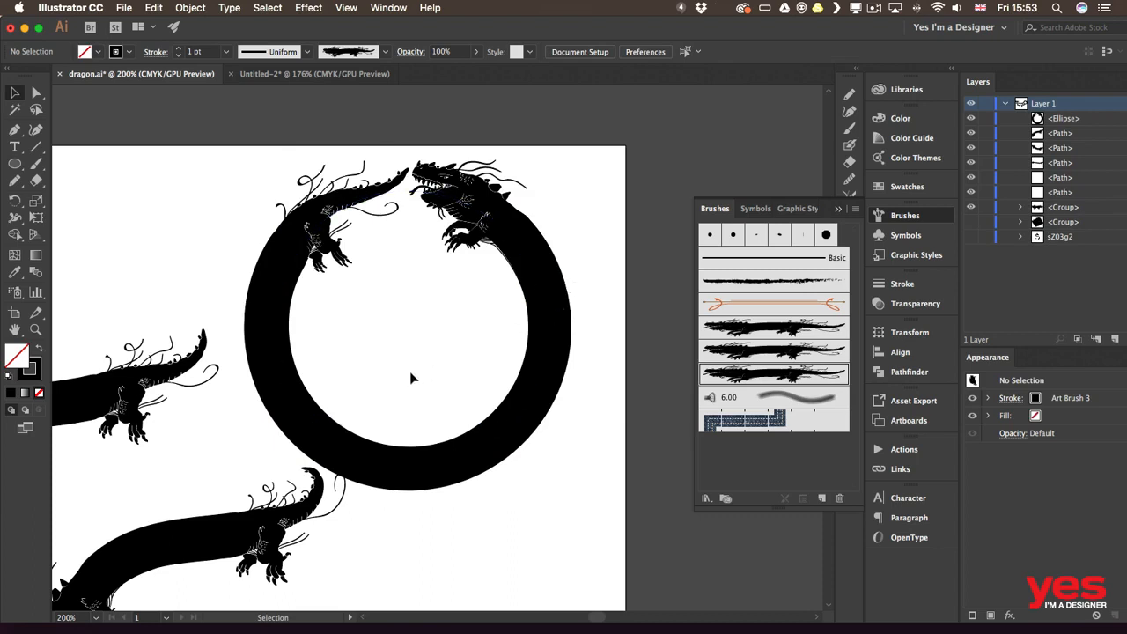
- Set the stroke color of the long wavy dragon below the original dragon to red
{"action": "left_click_drag", "start_coordinate": [201, 455], "coordinate": [347, 378]}
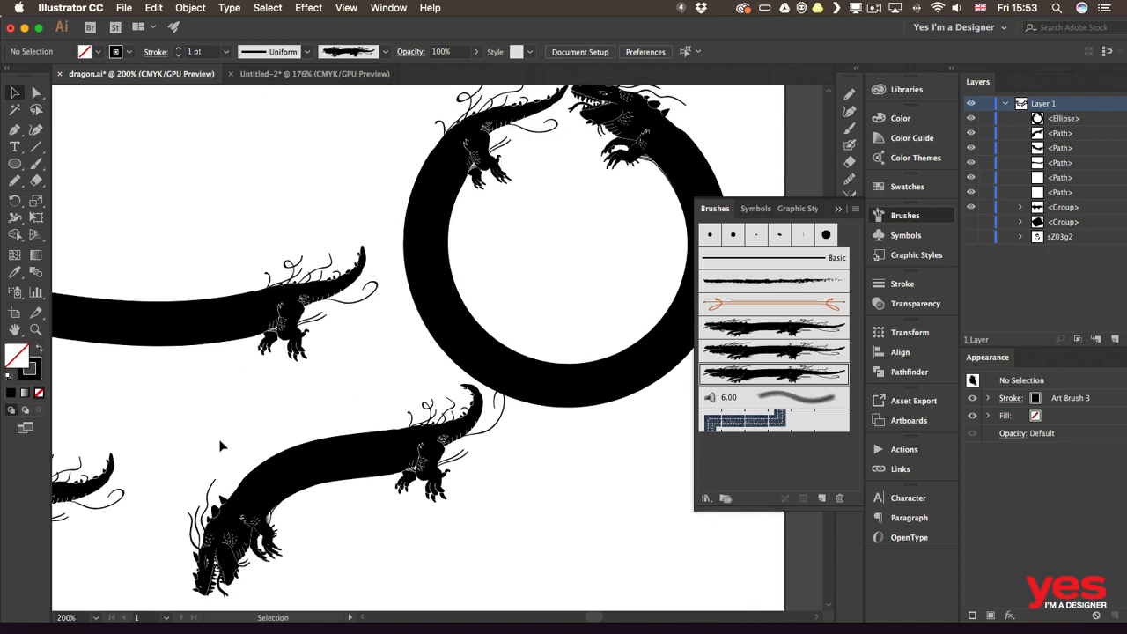
{"action": "left_click_drag", "start_coordinate": [222, 427], "coordinate": [518, 385]}
{"action": "left_click", "coordinate": [392, 285]}
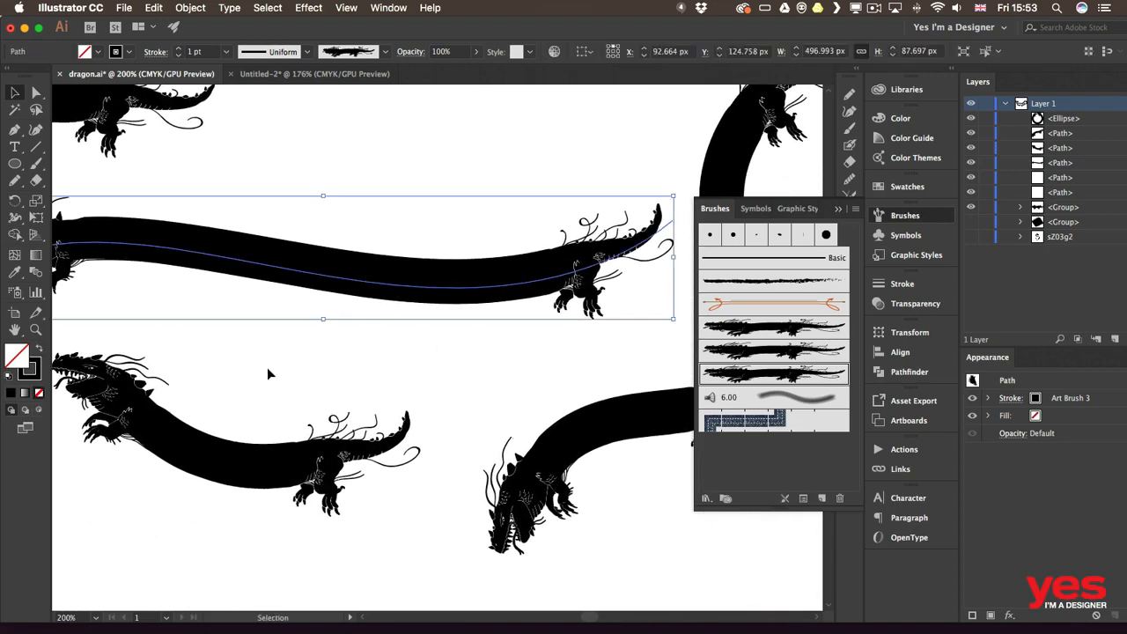
{"action": "left_click_drag", "start_coordinate": [254, 358], "coordinate": [352, 353]}
{"action": "left_click", "coordinate": [129, 53]}
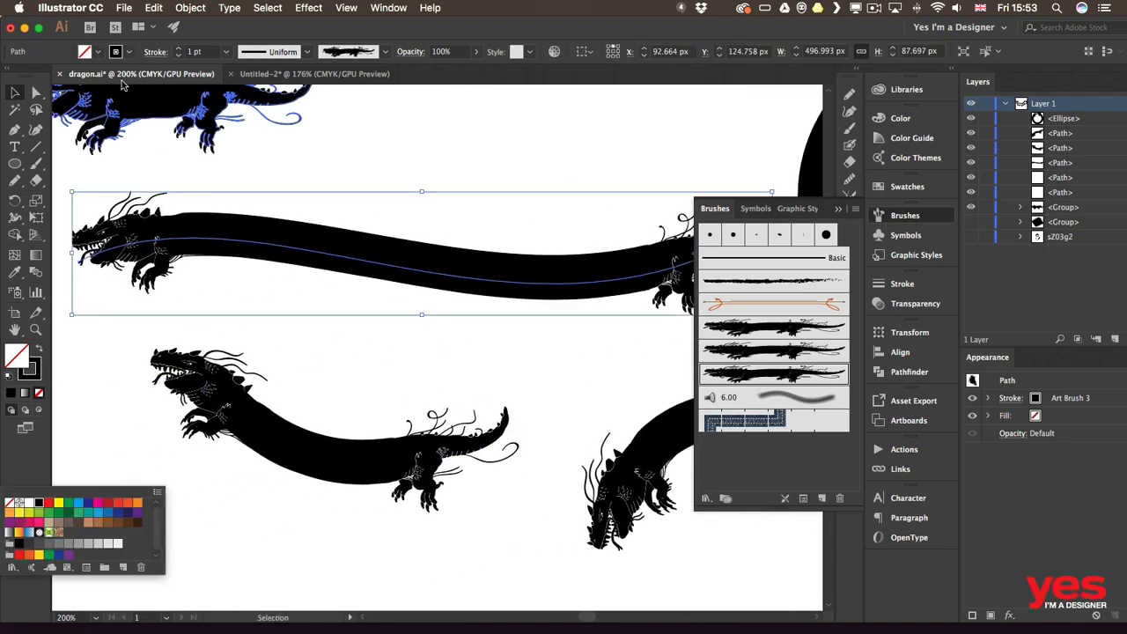
{"action": "left_click", "coordinate": [107, 503]}
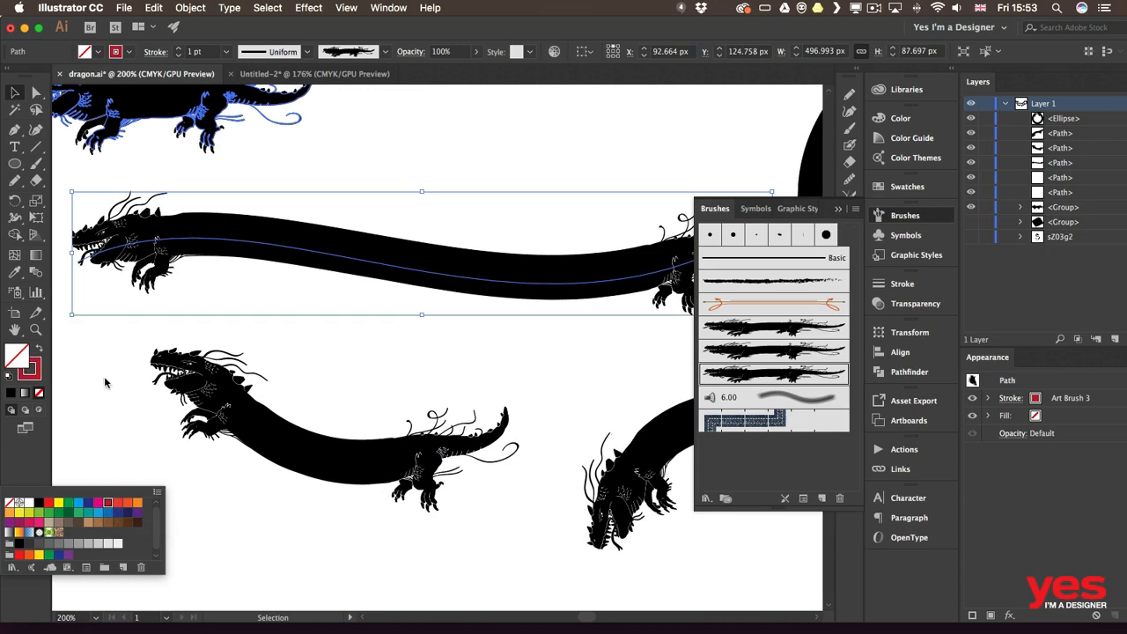
{"action": "left_click", "coordinate": [269, 343]}
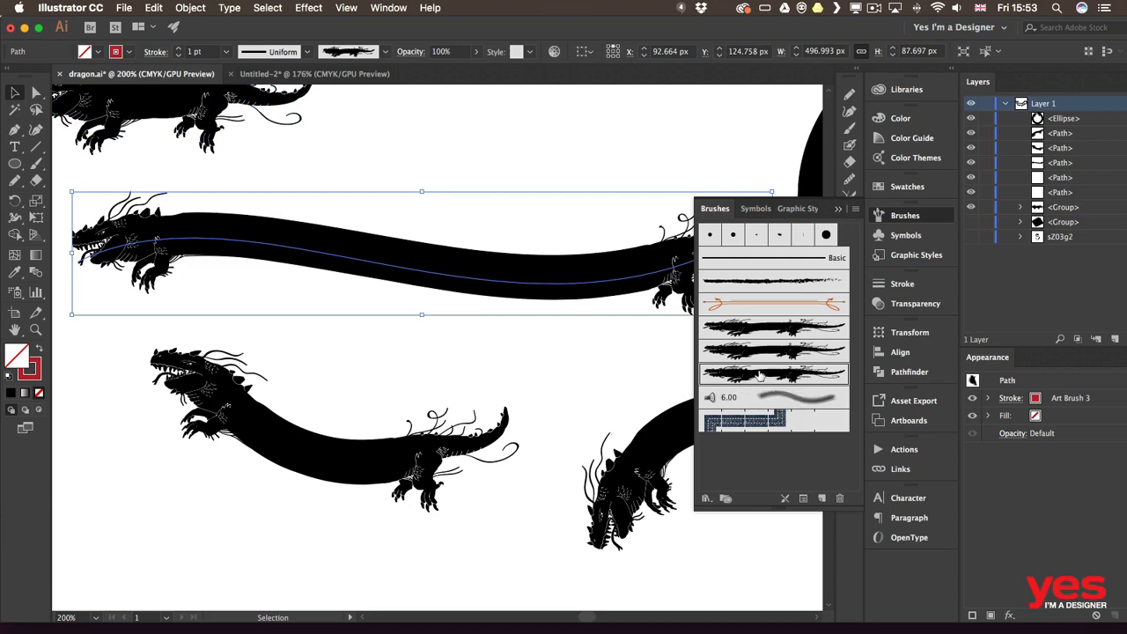
- Set the dragon brush's colorization method to Hue Shift and apply the change to the existing strokes
{"action": "double_click", "coordinate": [757, 379]}
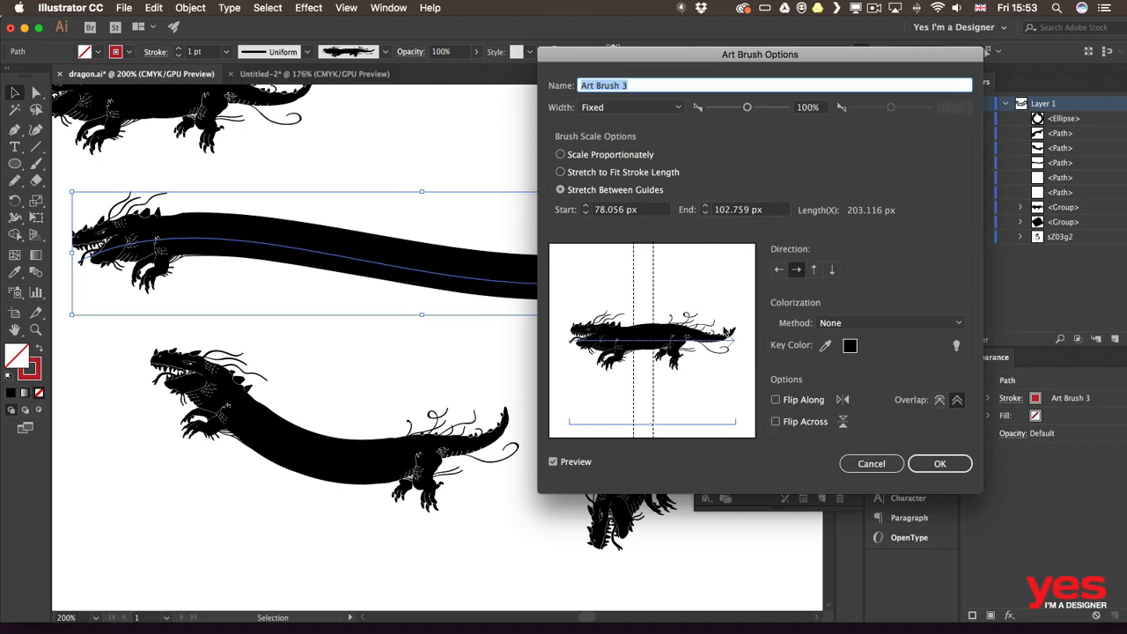
{"action": "left_click", "coordinate": [829, 323]}
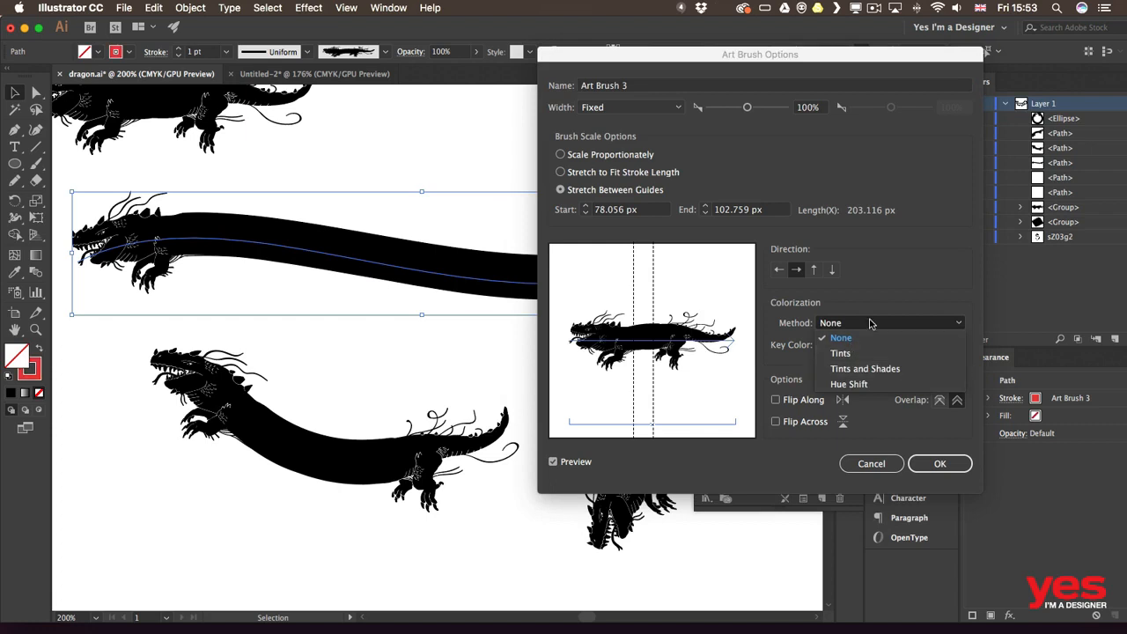
{"action": "left_click", "coordinate": [865, 387]}
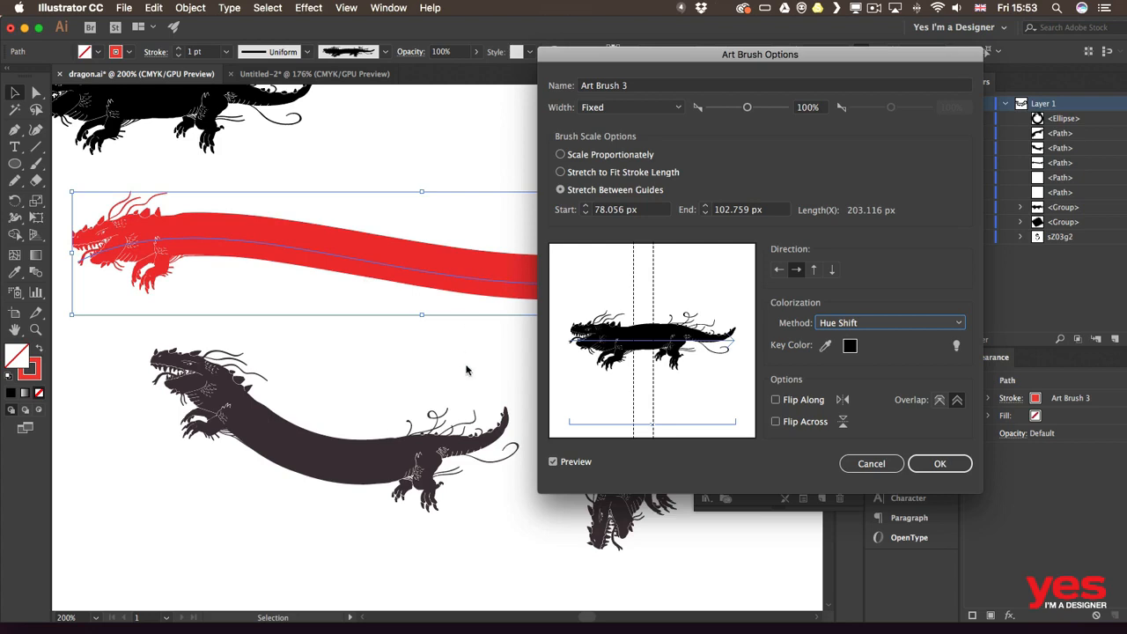
{"action": "left_click", "coordinate": [941, 473]}
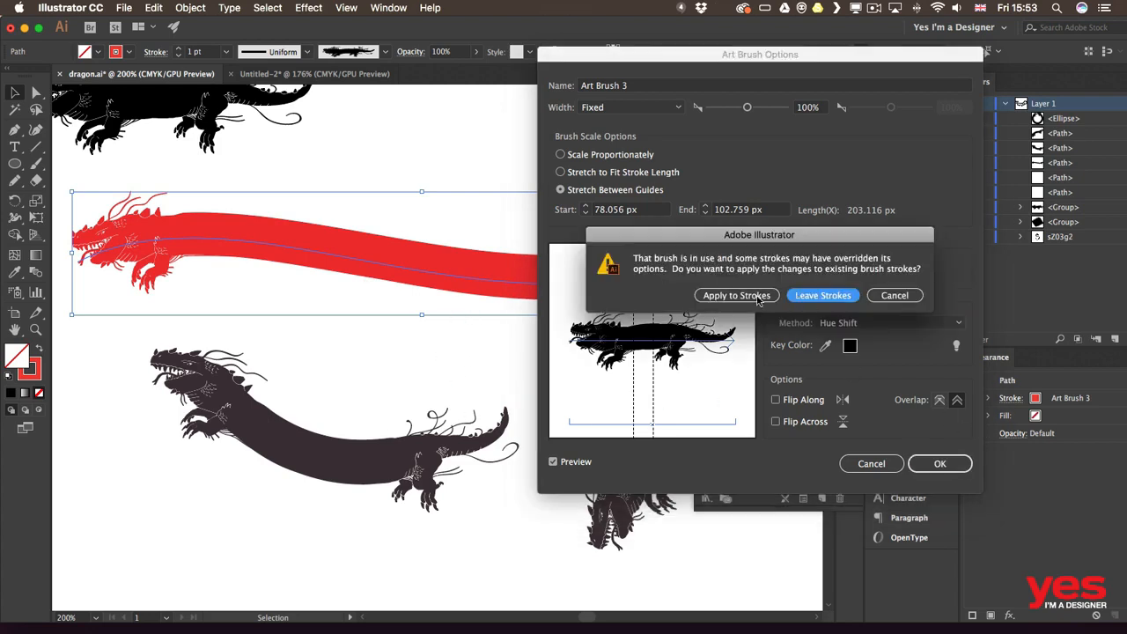
{"action": "left_click", "coordinate": [755, 297]}
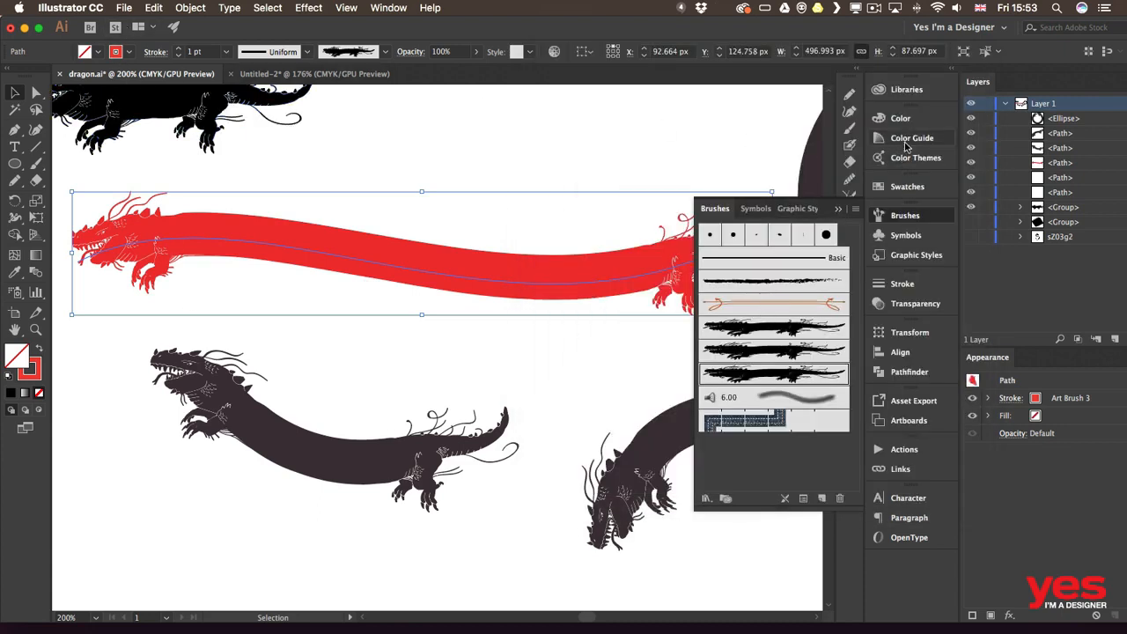
- Recolor the long dragon's stroke, trying orange and light blue swatches before settling on green
{"action": "left_click", "coordinate": [900, 187]}
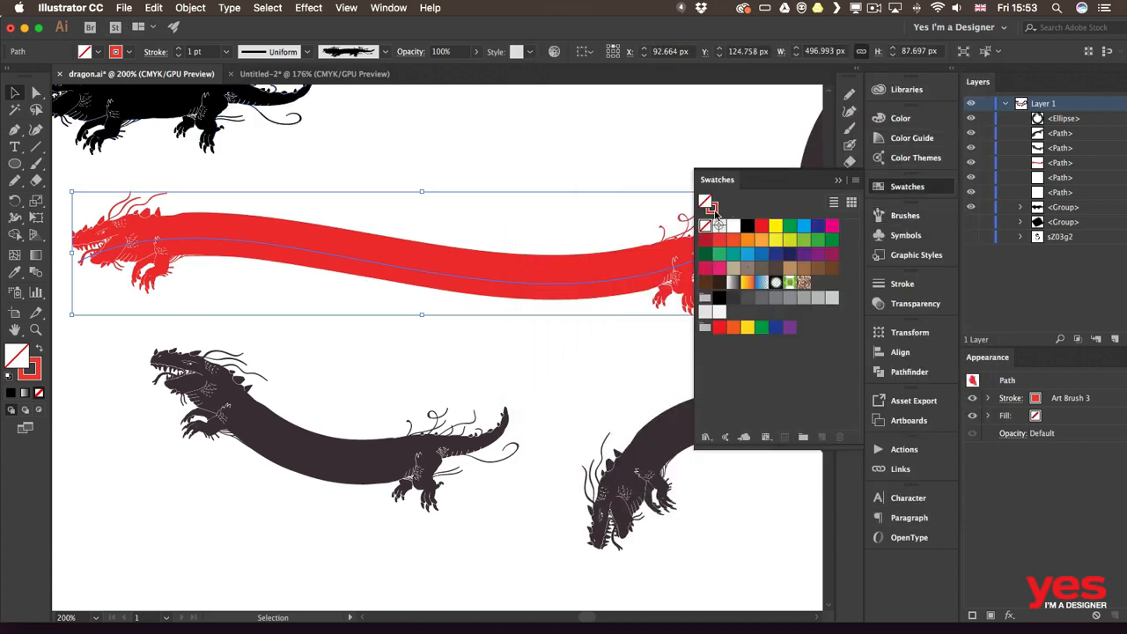
{"action": "left_click", "coordinate": [712, 208]}
{"action": "left_click", "coordinate": [789, 241]}
{"action": "left_click", "coordinate": [762, 240]}
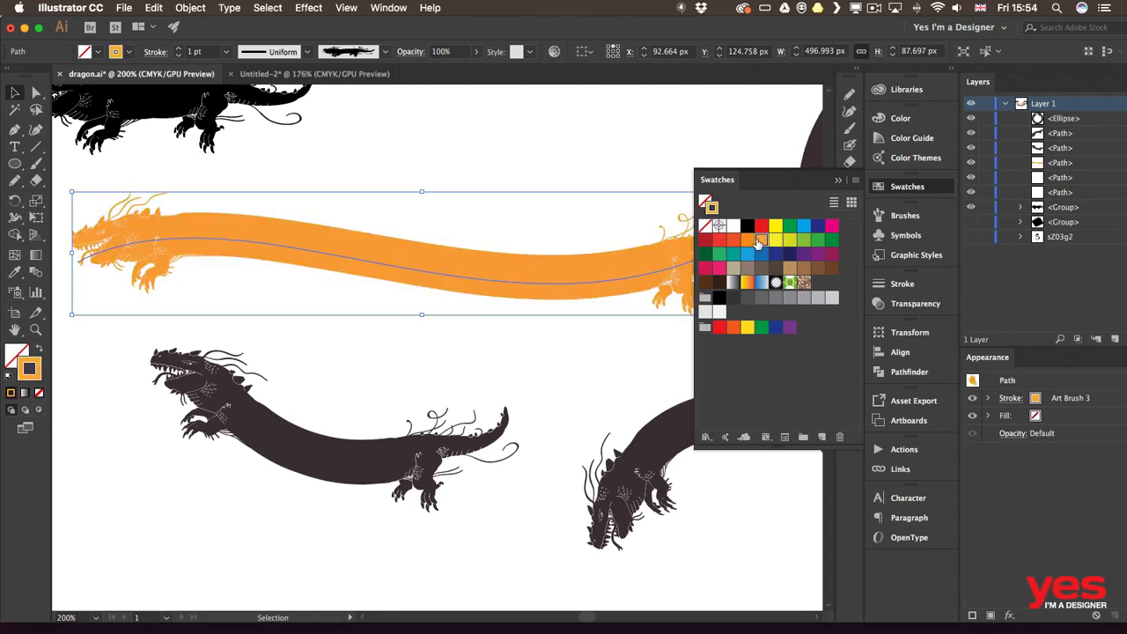
{"action": "left_click", "coordinate": [762, 254]}
{"action": "left_click", "coordinate": [748, 254]}
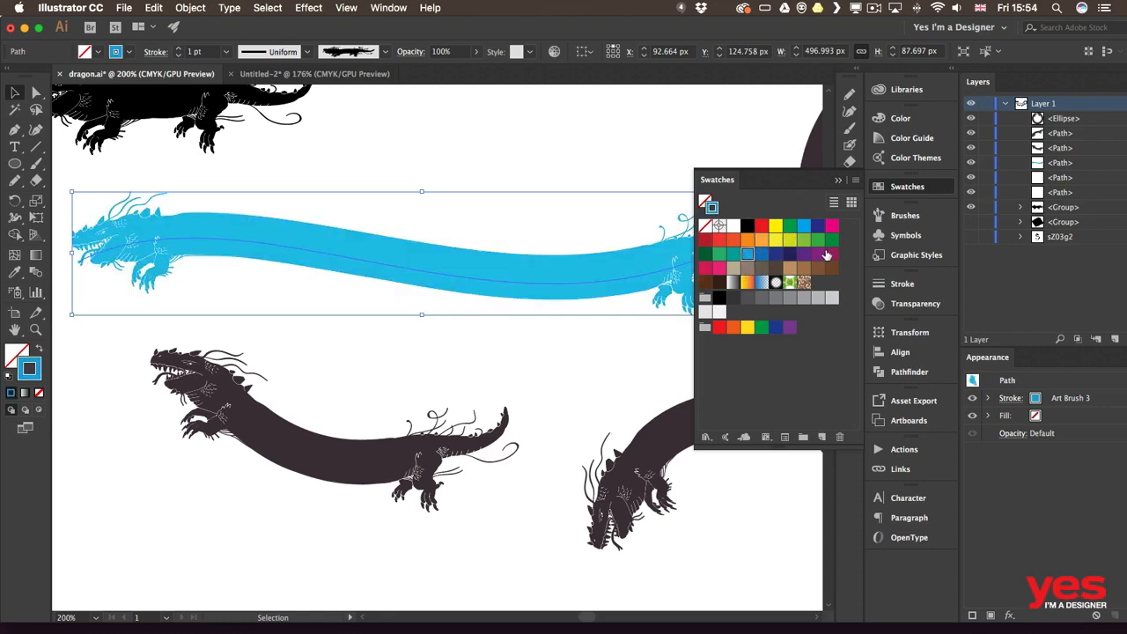
{"action": "left_click", "coordinate": [817, 239]}
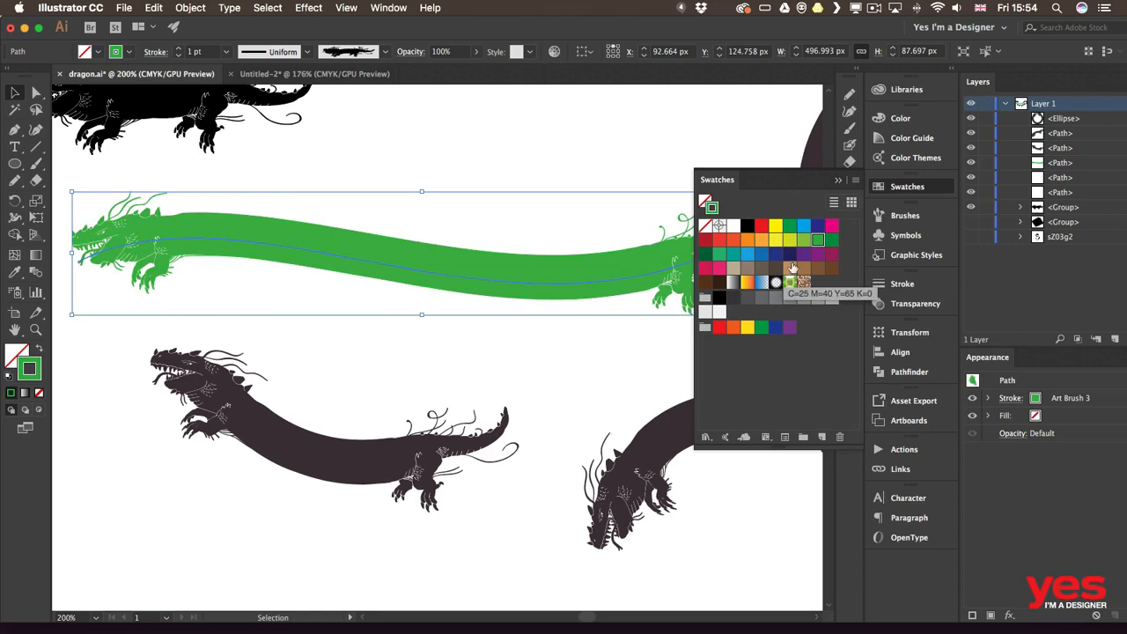
{"action": "left_click", "coordinate": [927, 190]}
- Paint a U-shaped dragon stroke about 195 by 127 px above the green dragon and color it red
{"action": "key", "text": "b"}
{"action": "left_click_drag", "start_coordinate": [477, 174], "coordinate": [415, 323]}
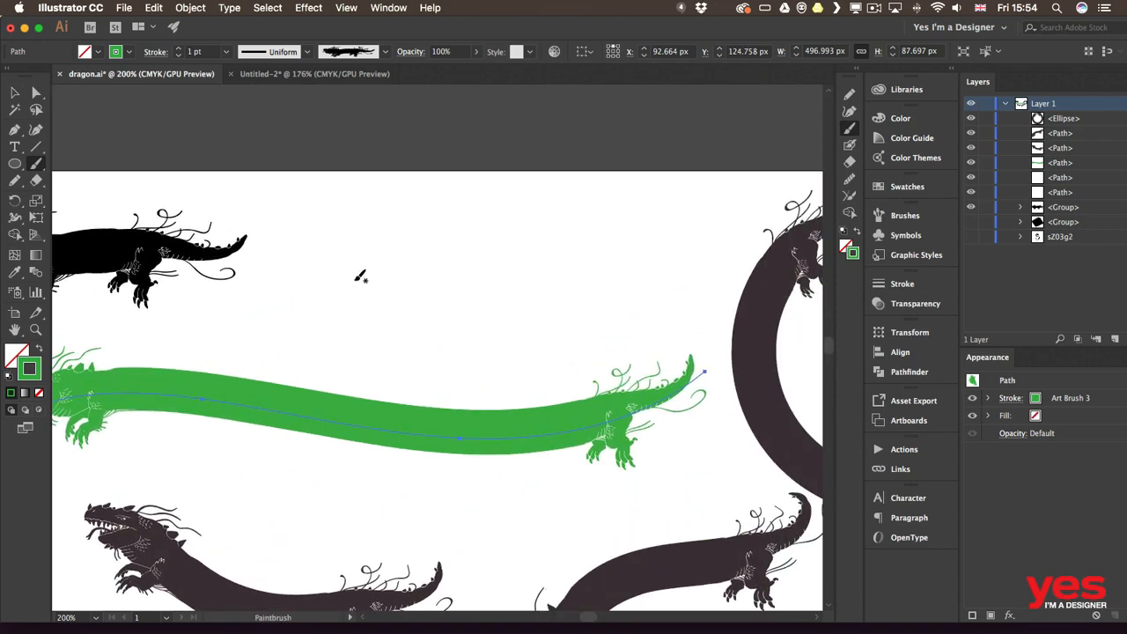
{"action": "mouse_move", "coordinate": [395, 192]}
{"action": "left_mouse_down"}
{"action": "mouse_move", "coordinate": [413, 326]}
{"action": "mouse_move", "coordinate": [568, 265]}
{"action": "left_mouse_up"}
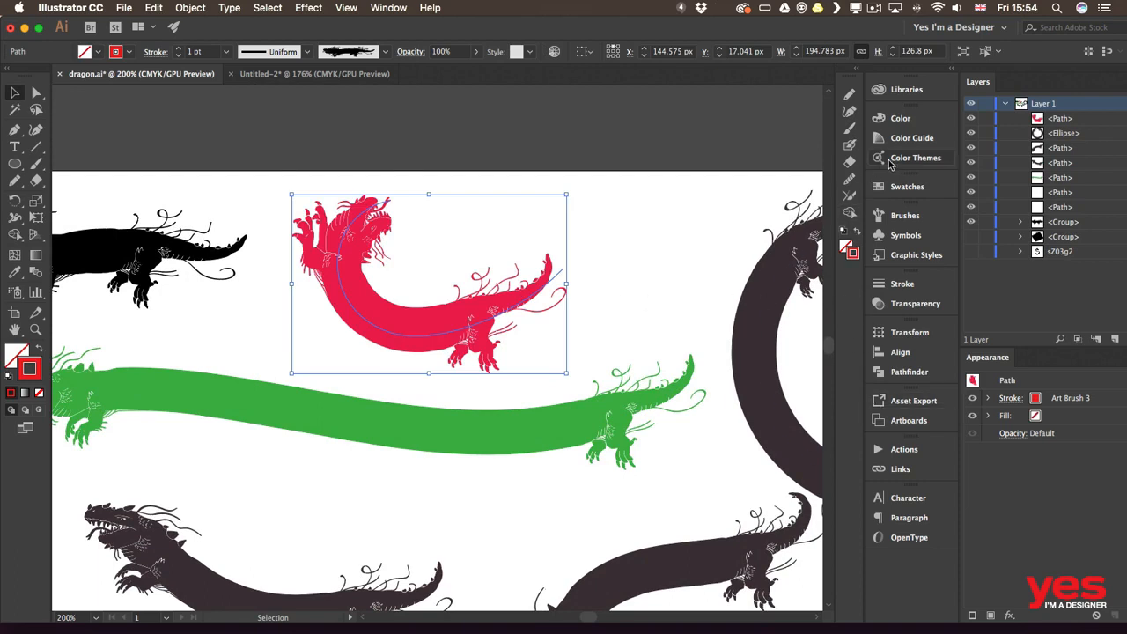
- Reverse the dragon brush's stroke direction to point left and apply the change to the existing strokes
{"action": "left_click", "coordinate": [903, 218]}
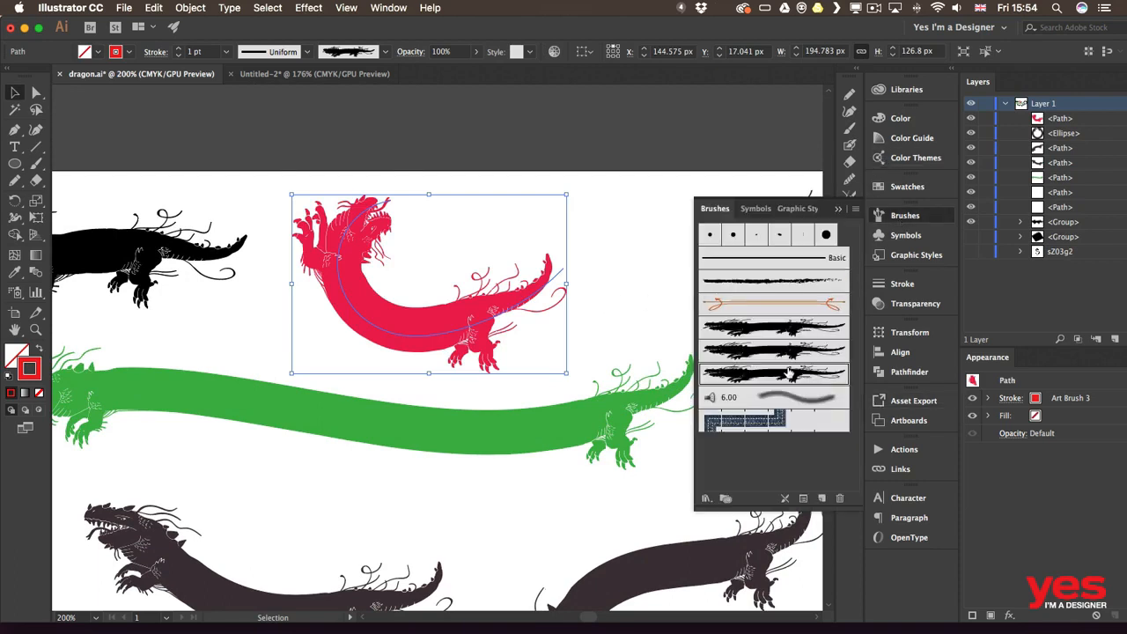
{"action": "double_click", "coordinate": [790, 373]}
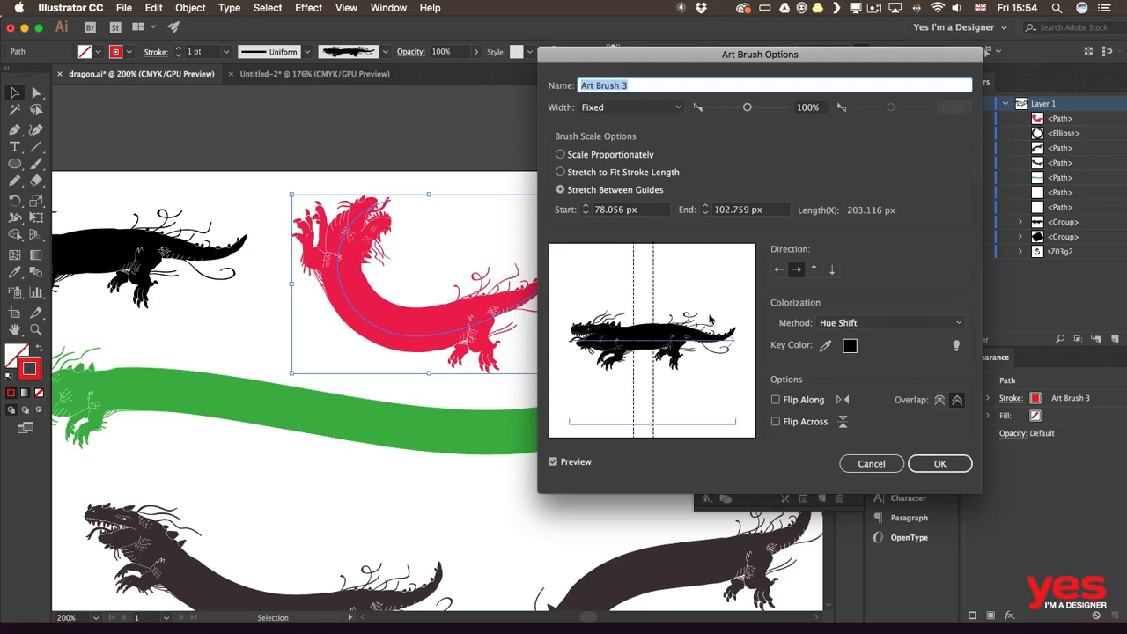
{"action": "left_click", "coordinate": [780, 270]}
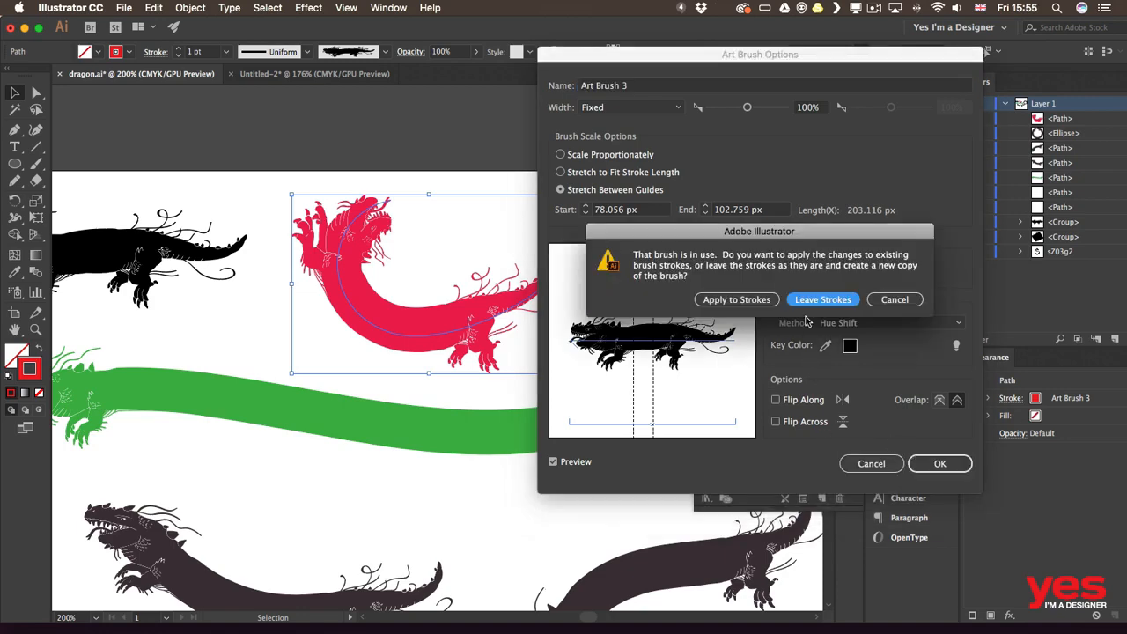
{"action": "left_click", "coordinate": [748, 301]}
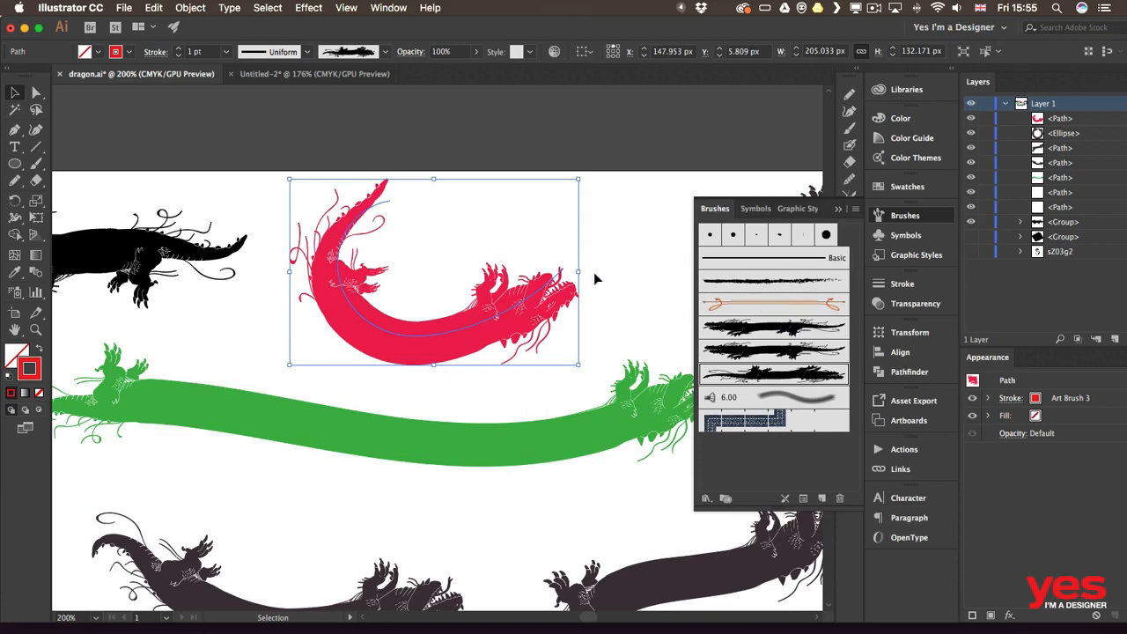
- Paint a short, slightly sagging red dragon stroke along the artboard's upper edge, between the U-shaped dragon and the circle
{"action": "key", "text": "b"}
{"action": "left_click_drag", "start_coordinate": [634, 255], "coordinate": [341, 267]}
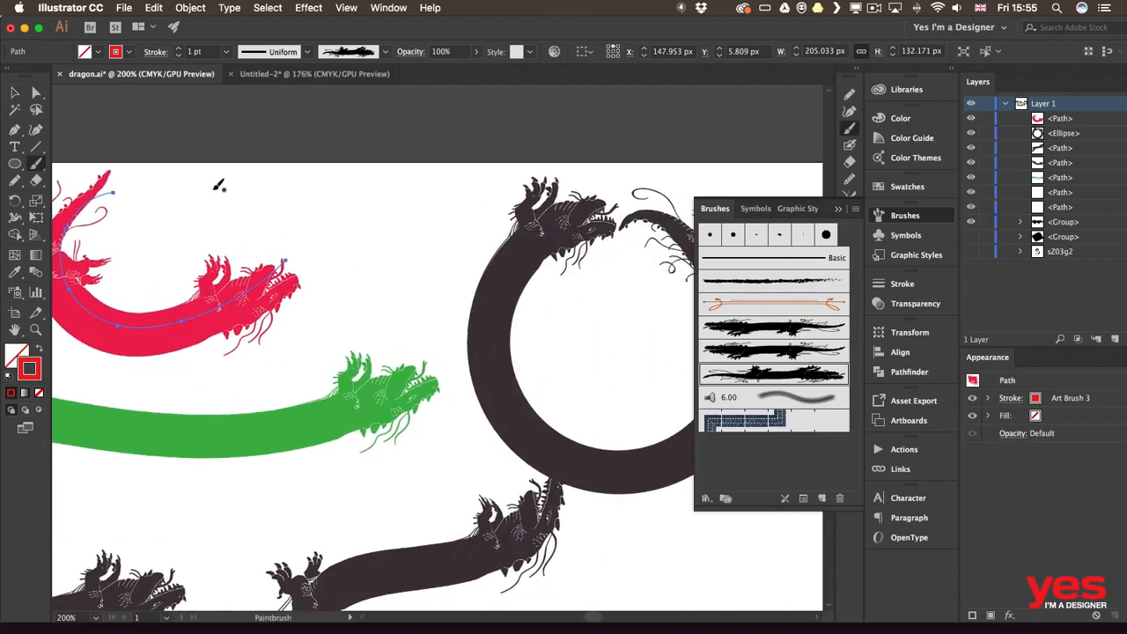
{"action": "mouse_move", "coordinate": [221, 181]}
{"action": "left_mouse_down"}
{"action": "mouse_move", "coordinate": [455, 131]}
{"action": "mouse_move", "coordinate": [475, 151]}
{"action": "left_mouse_up"}
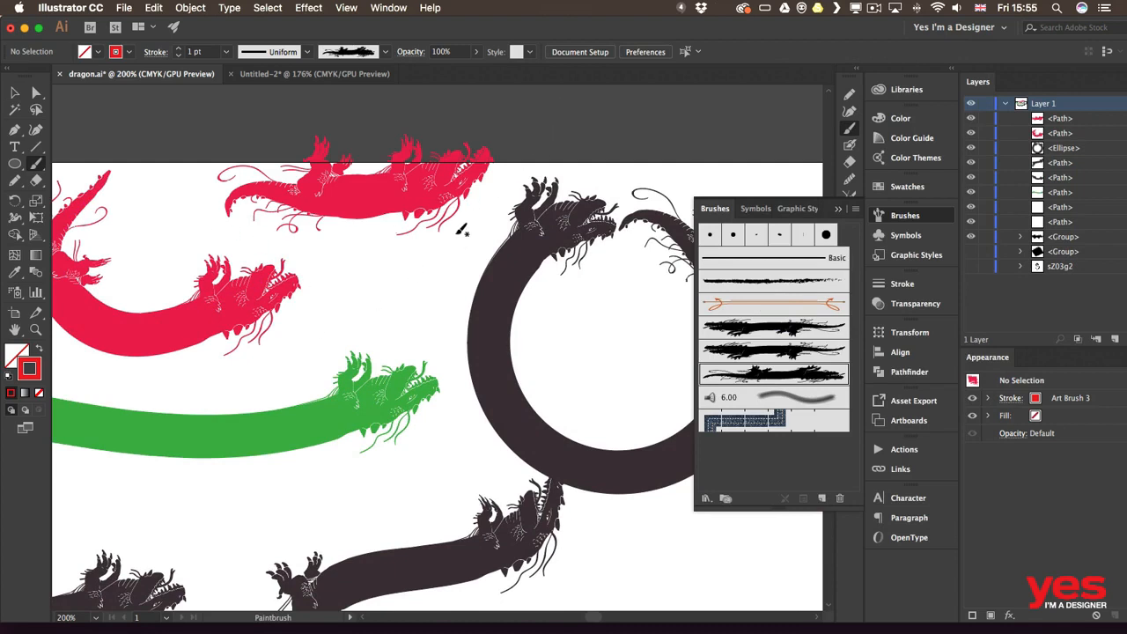
{"action": "key", "text": "v"}
{"action": "key", "text": "super+0"}
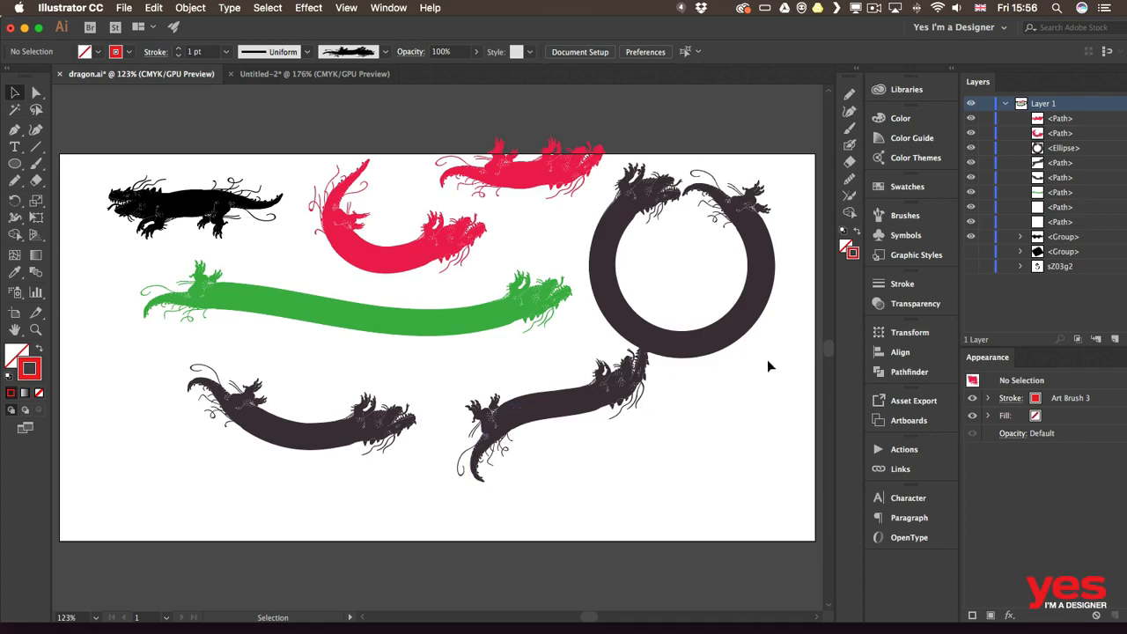
- Browse the built-in brush libraries, looking through the Artistic and Bristle Brush categories
{"action": "left_click", "coordinate": [915, 220]}
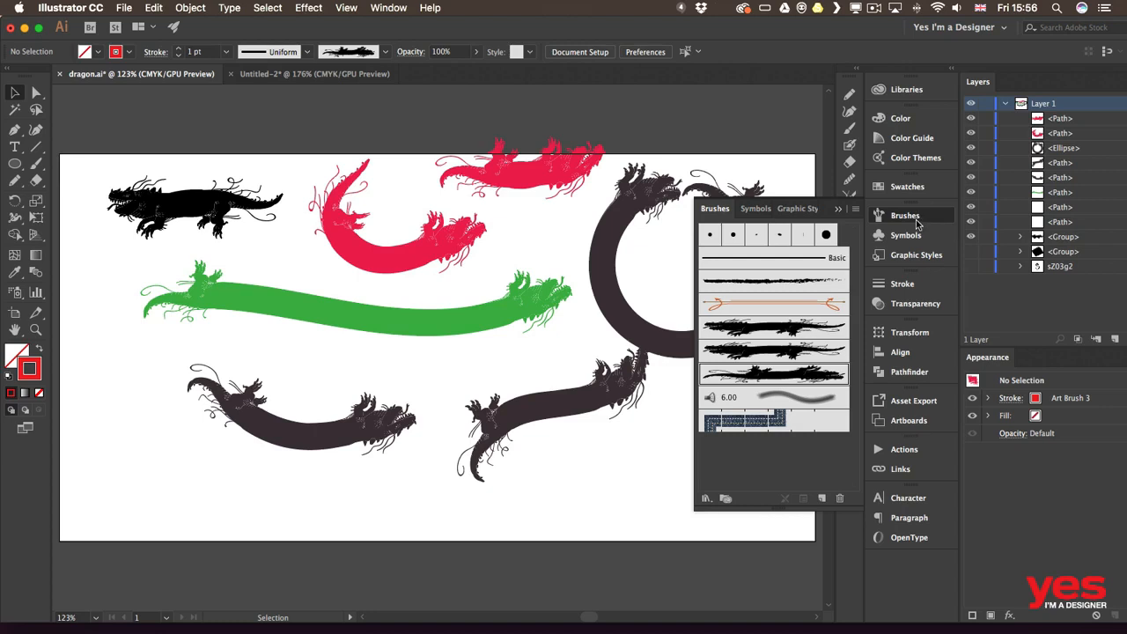
{"action": "left_click", "coordinate": [707, 499]}
{"action": "mouse_move", "coordinate": [710, 498]}
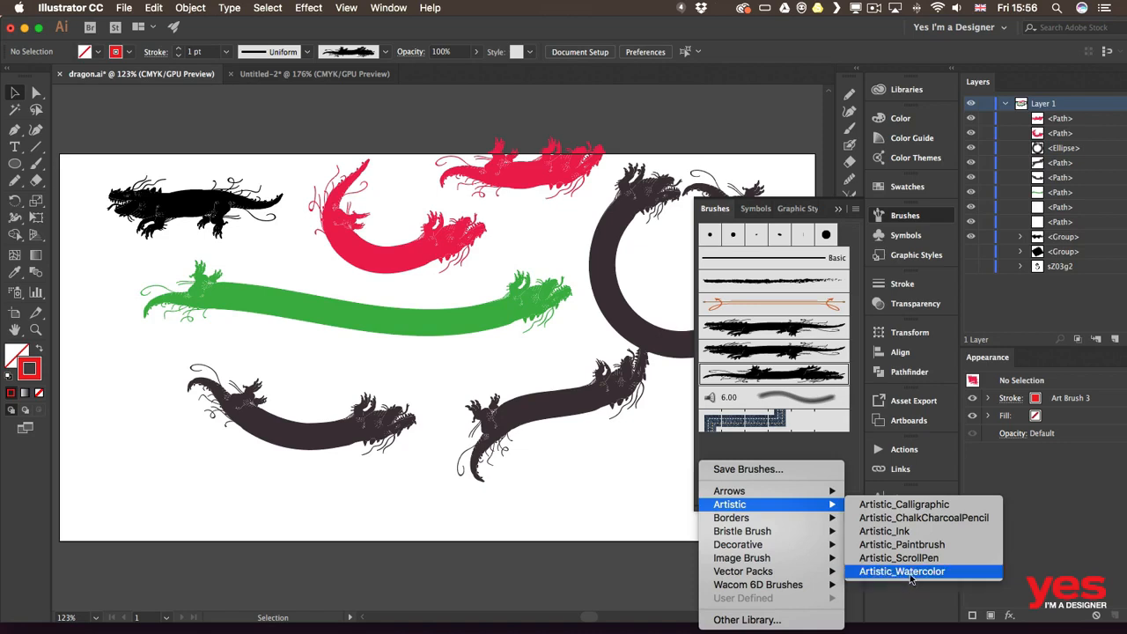
{"action": "mouse_move", "coordinate": [810, 535]}
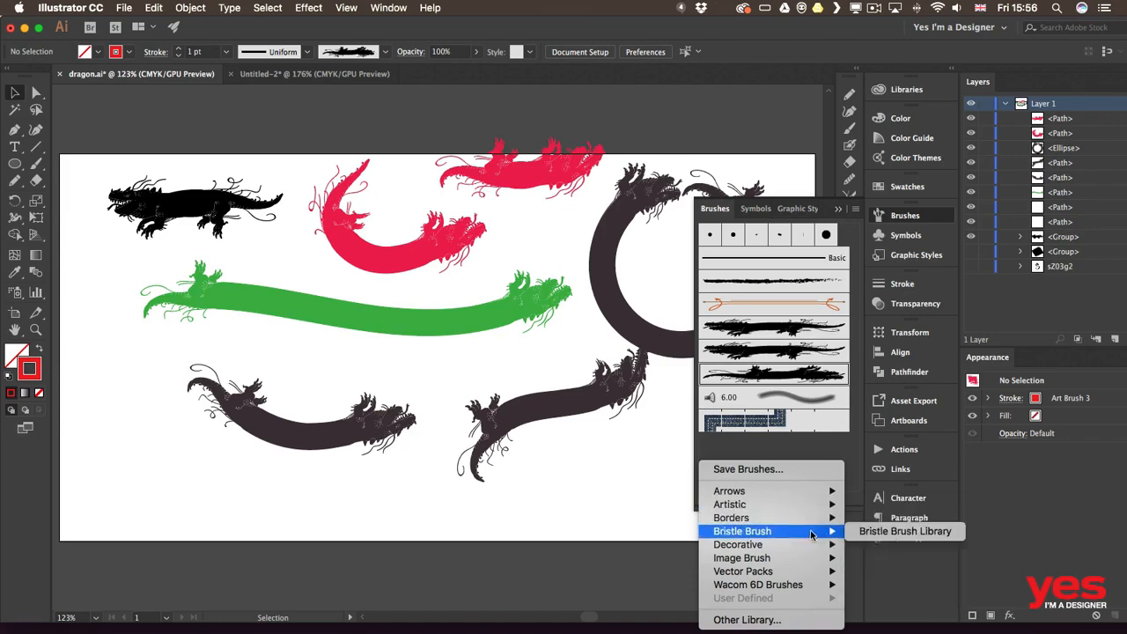